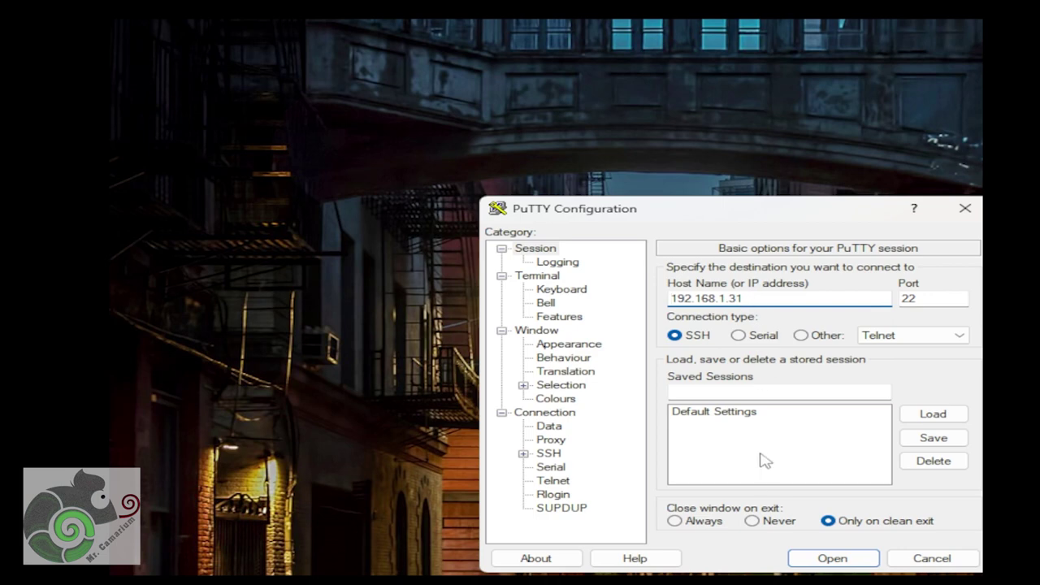
Step: Open the SSH connection to 192.168.1.31 on port 22 and log in with the account's username and password
left_click(819, 561)
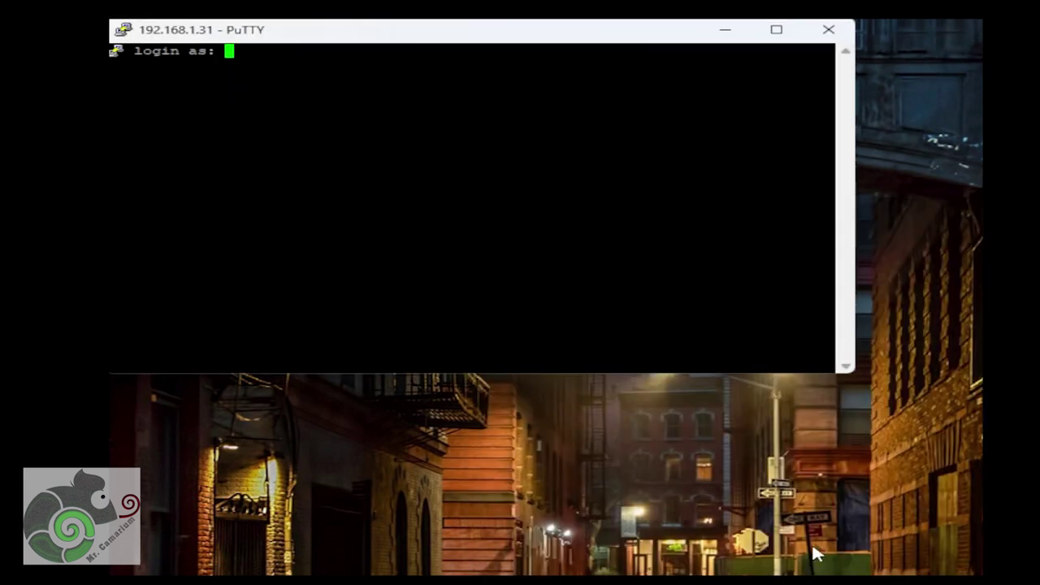
type("mrcamarium")
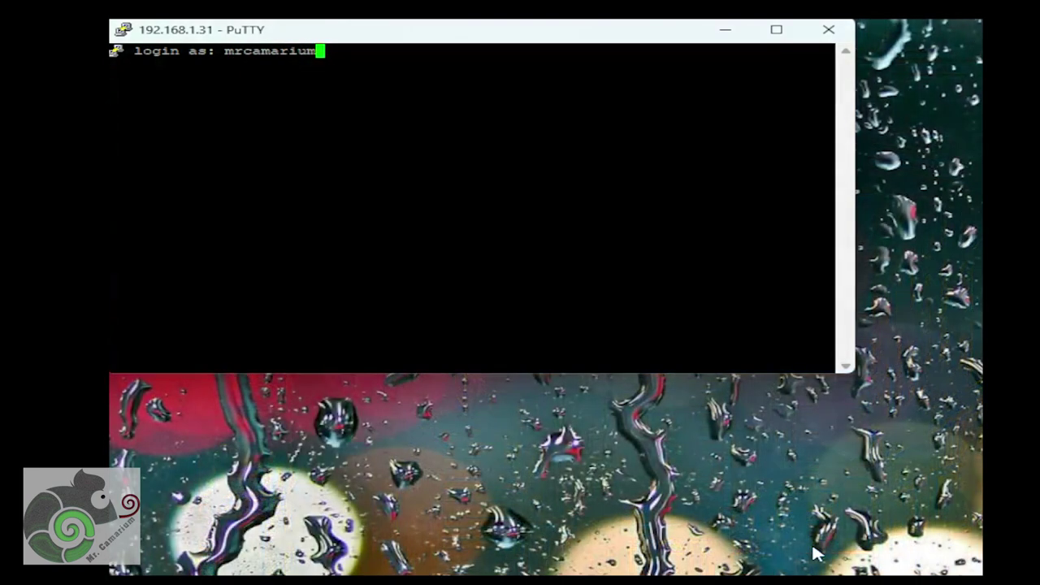
key("Return")
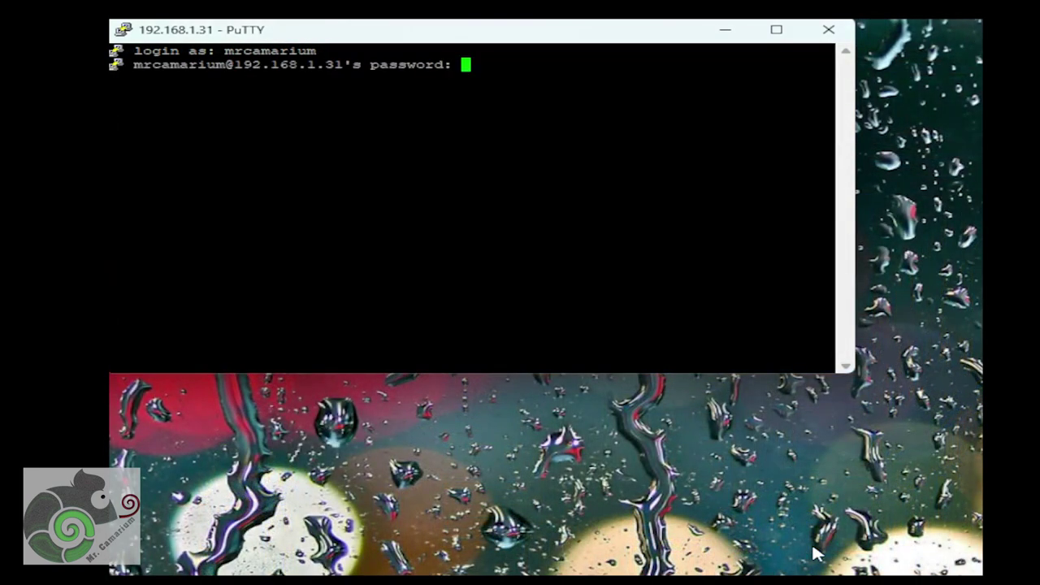
key("Return")
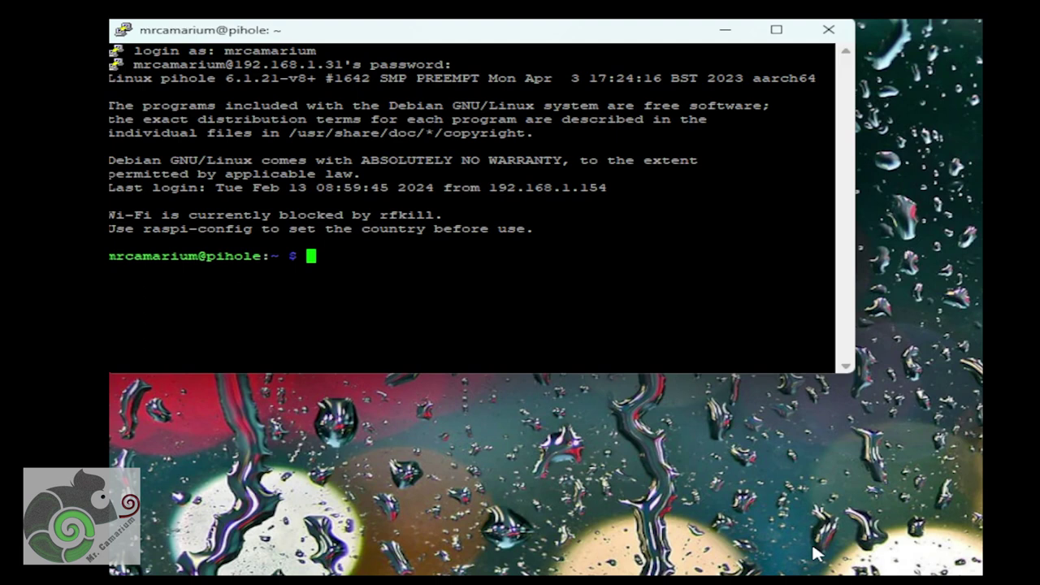
Step: Refresh the package lists on the Pi by running sudo apt update
type("sudo")
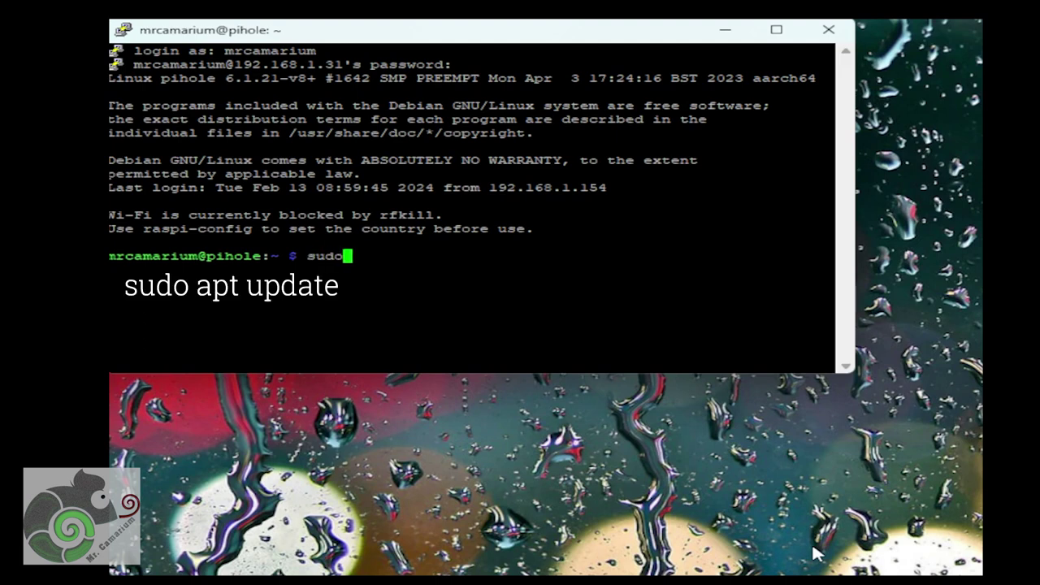
type(" apt u")
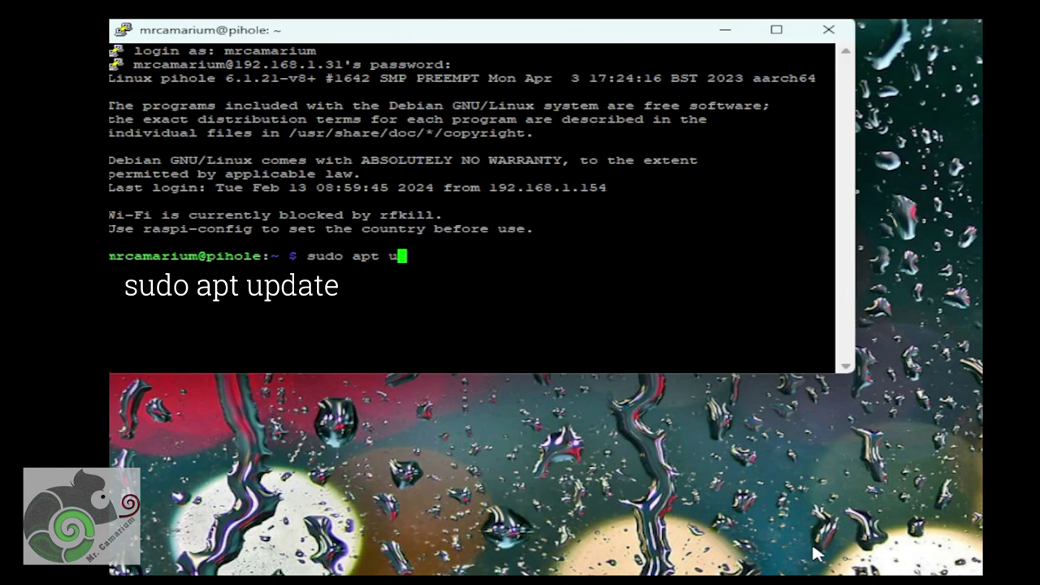
type("pdate")
key("Return")
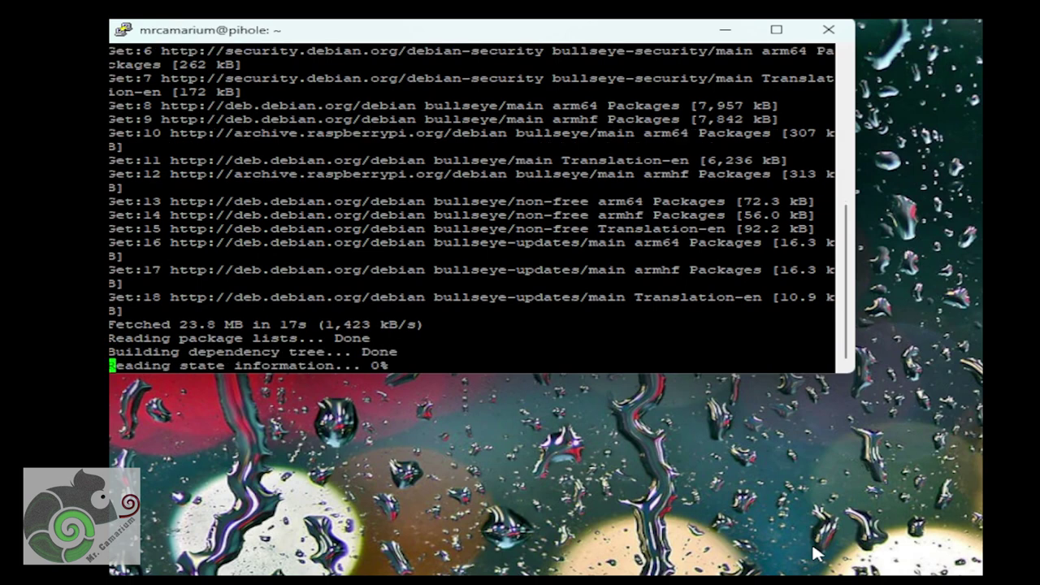
Step: Upgrade all installed packages with sudo apt full-upgrade, answering y to continue
type("sudo")
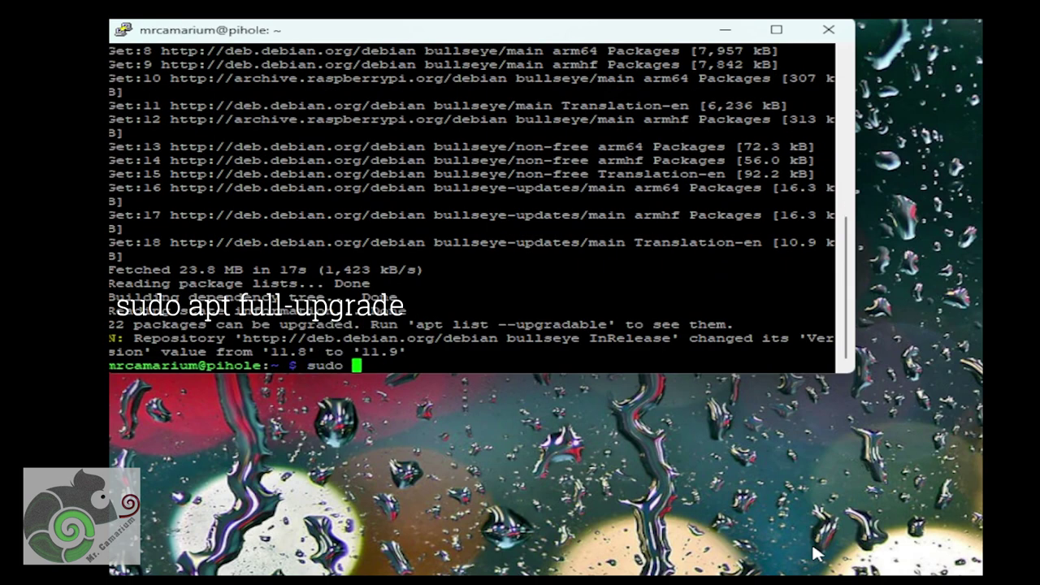
type(" apt fu")
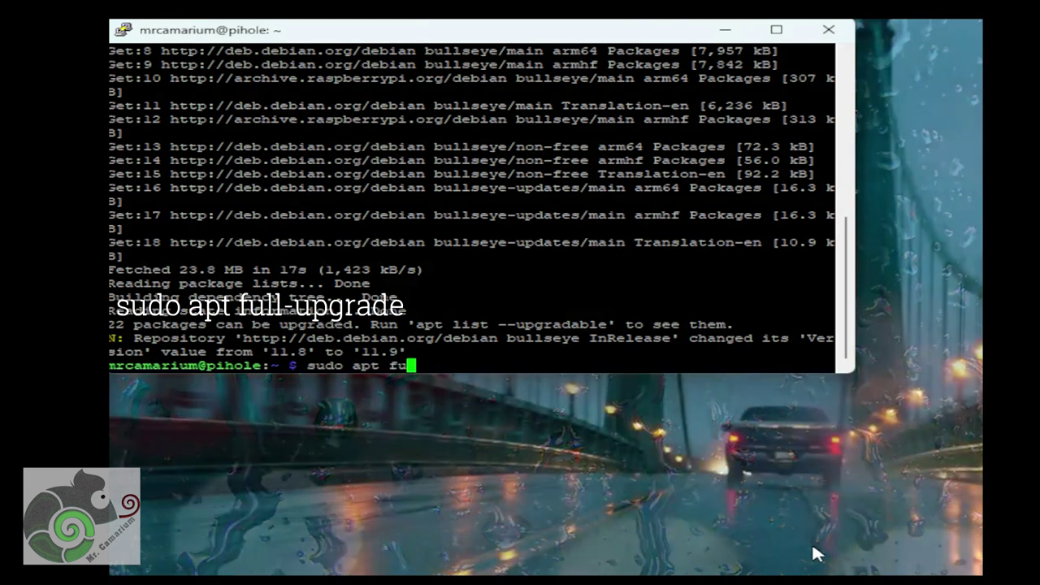
type("ll-")
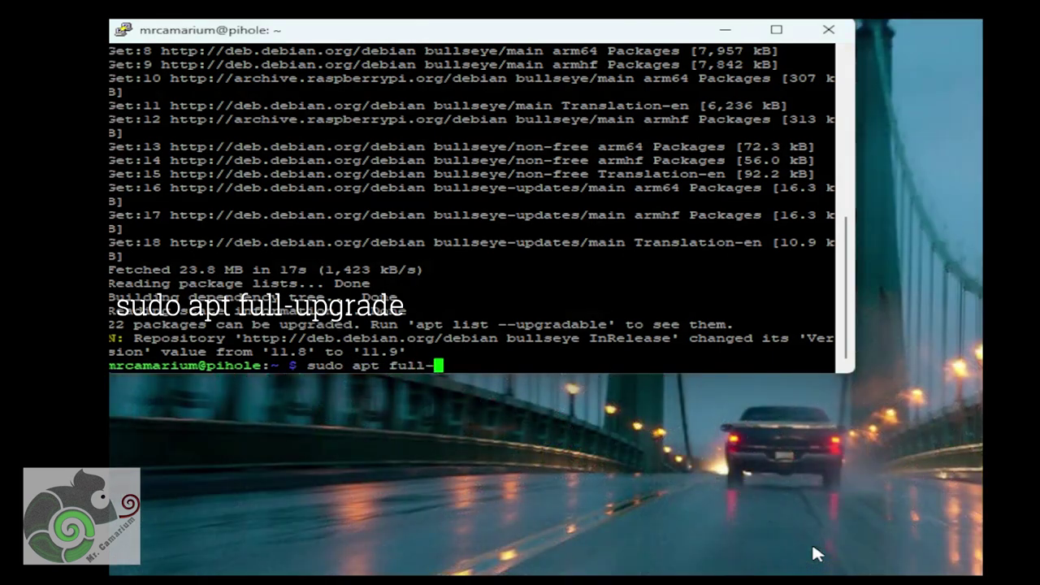
type("upgrade")
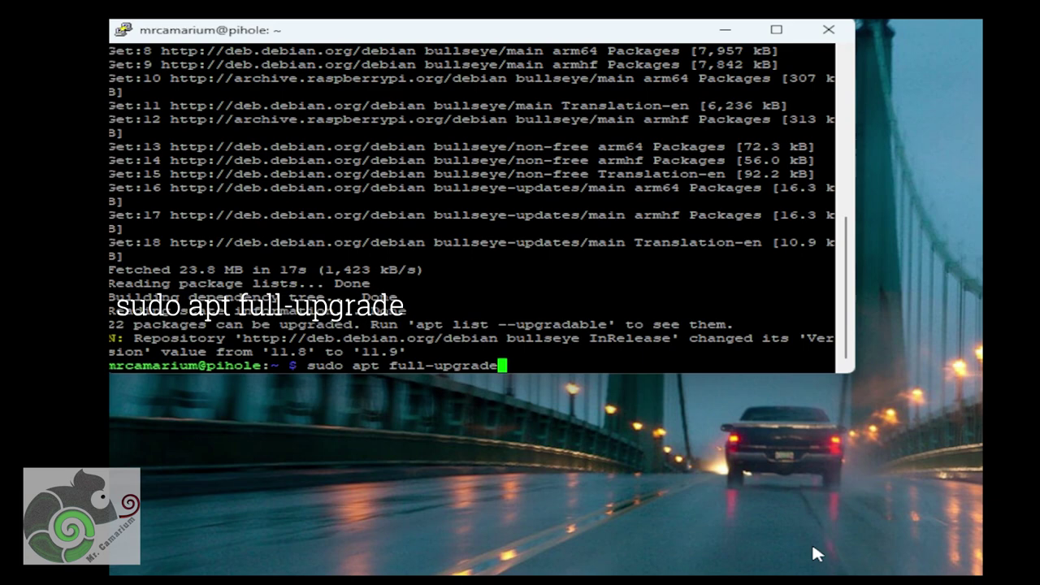
key("Return")
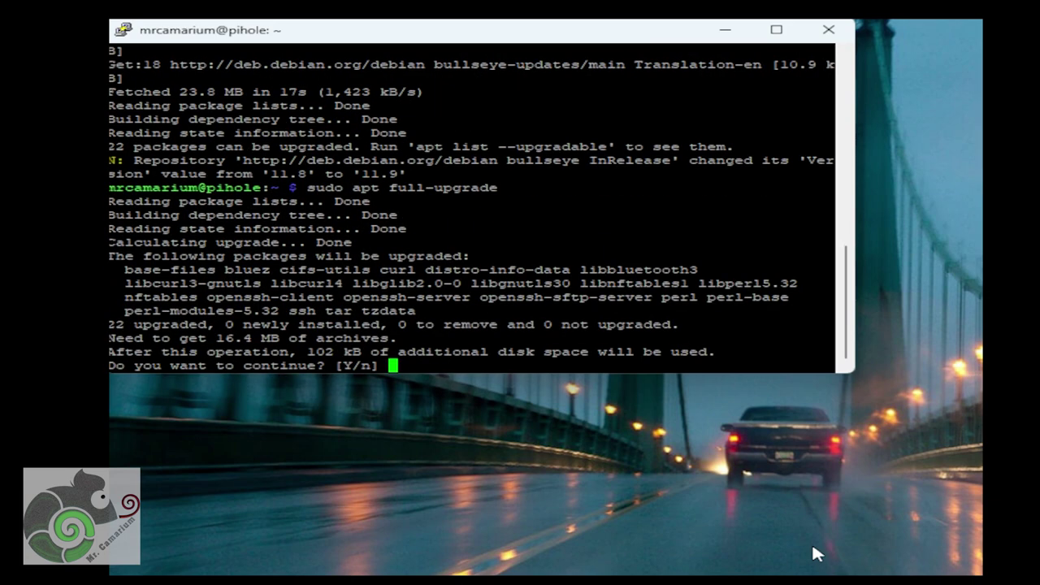
type("y")
key("Return")
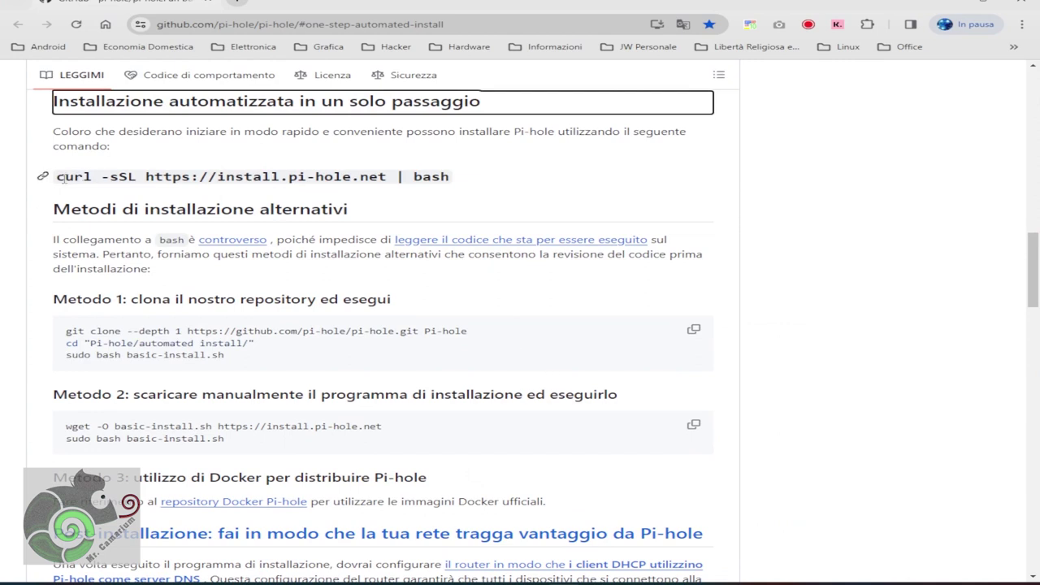
left_click_drag(57, 177, 450, 176)
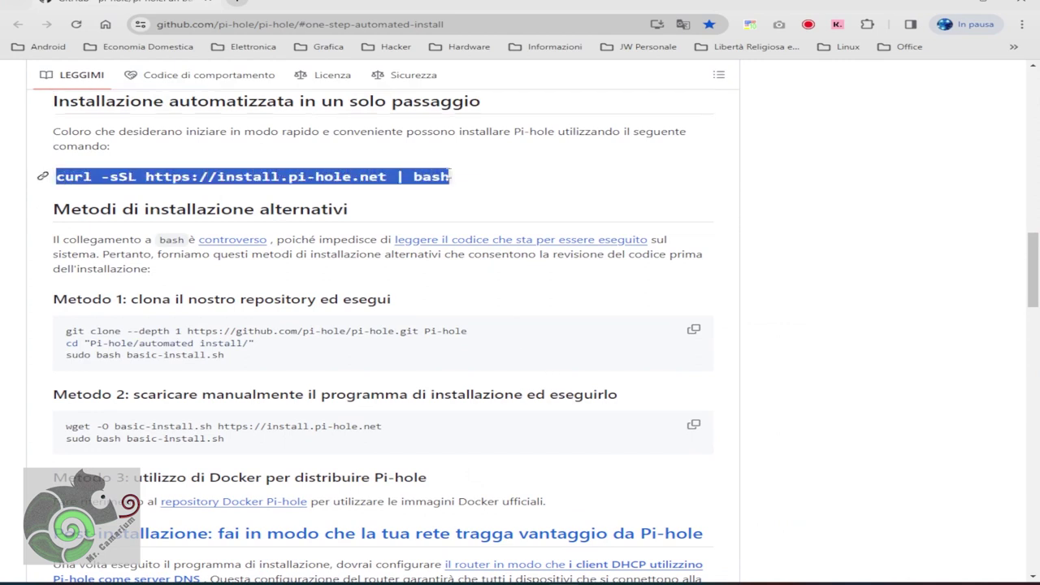
right_click(409, 176)
left_click(454, 193)
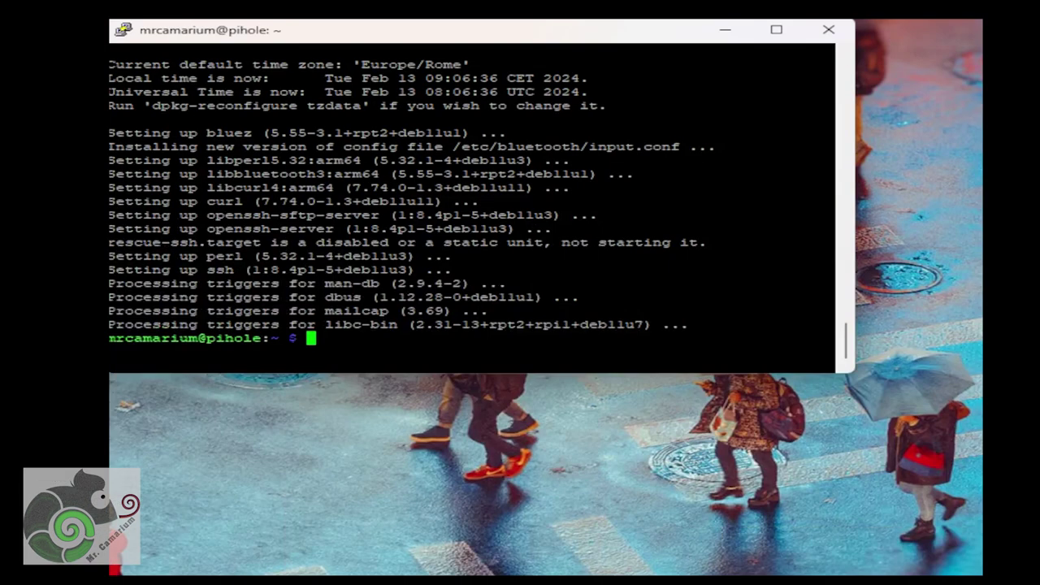
right_click(317, 338)
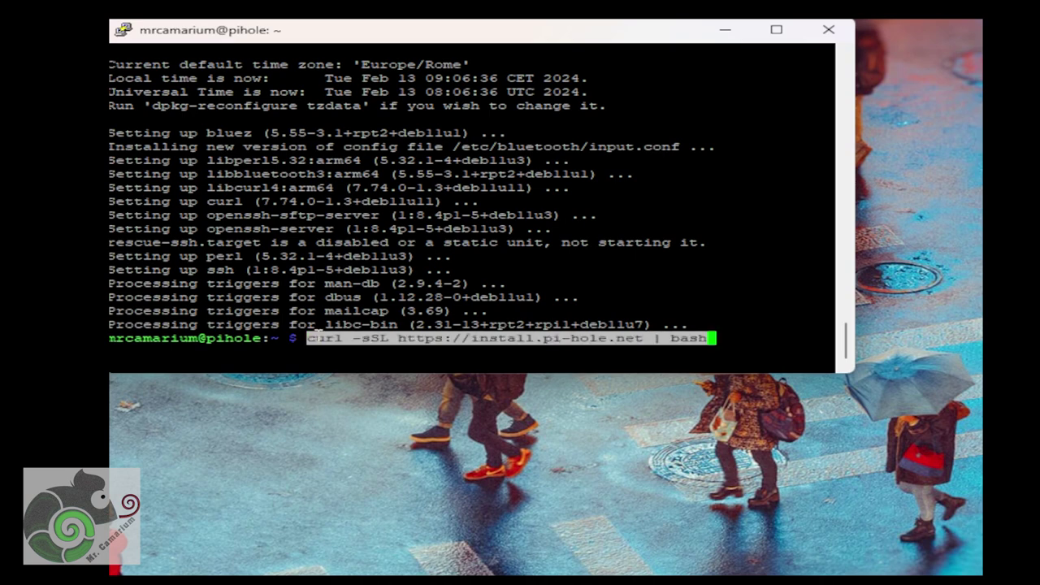
key("Return")
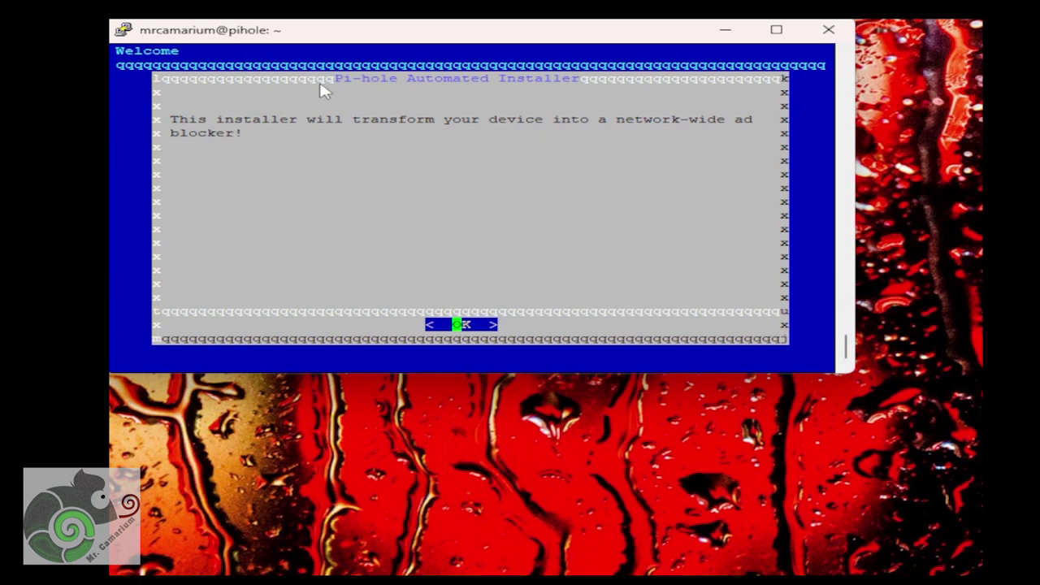
Step: Accept the Pi-hole installer's introductory notices and set the static IP using the current network values
left_click(465, 326)
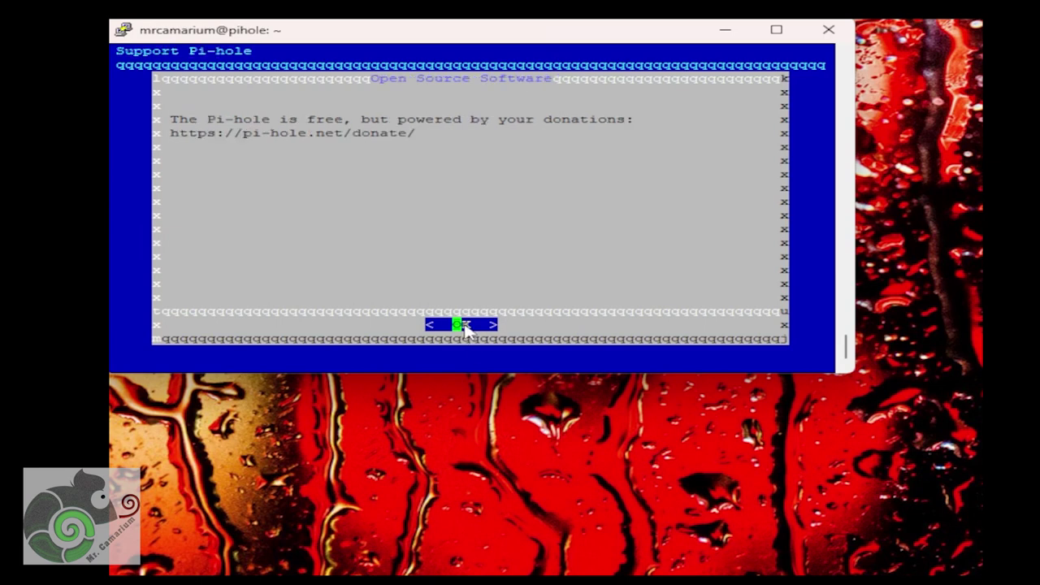
left_click(465, 325)
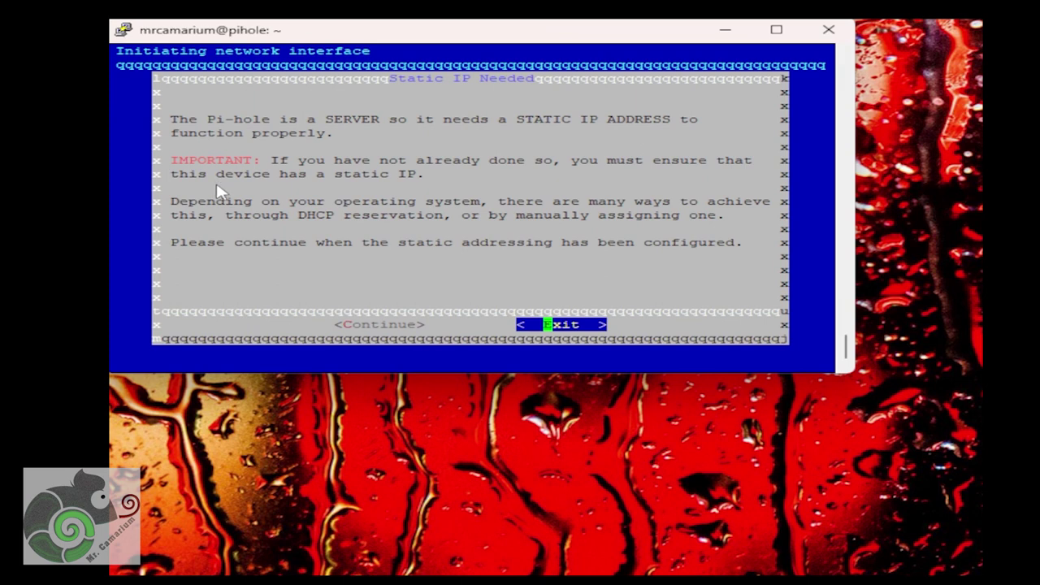
left_click(386, 325)
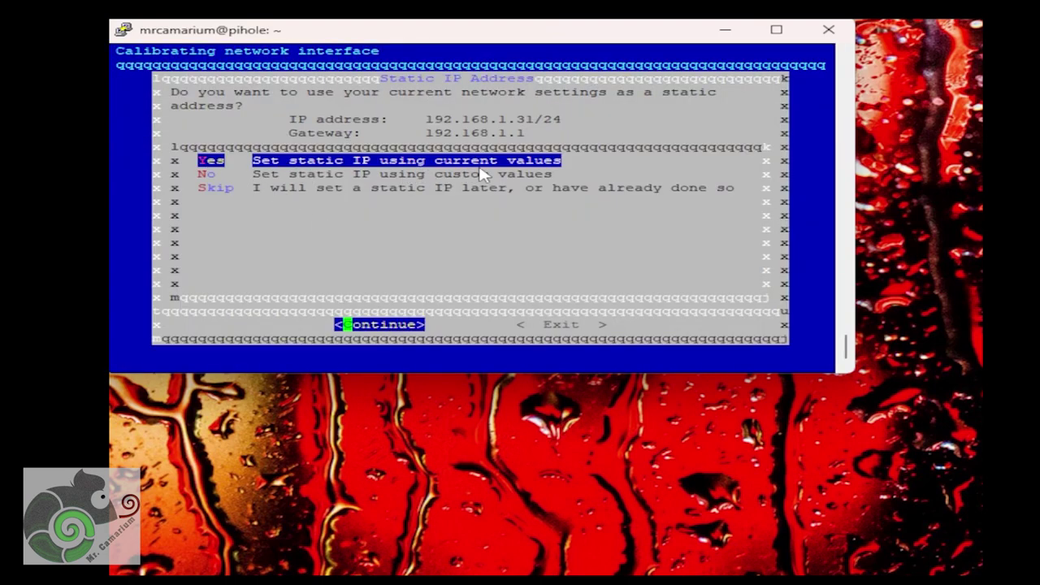
left_click(389, 325)
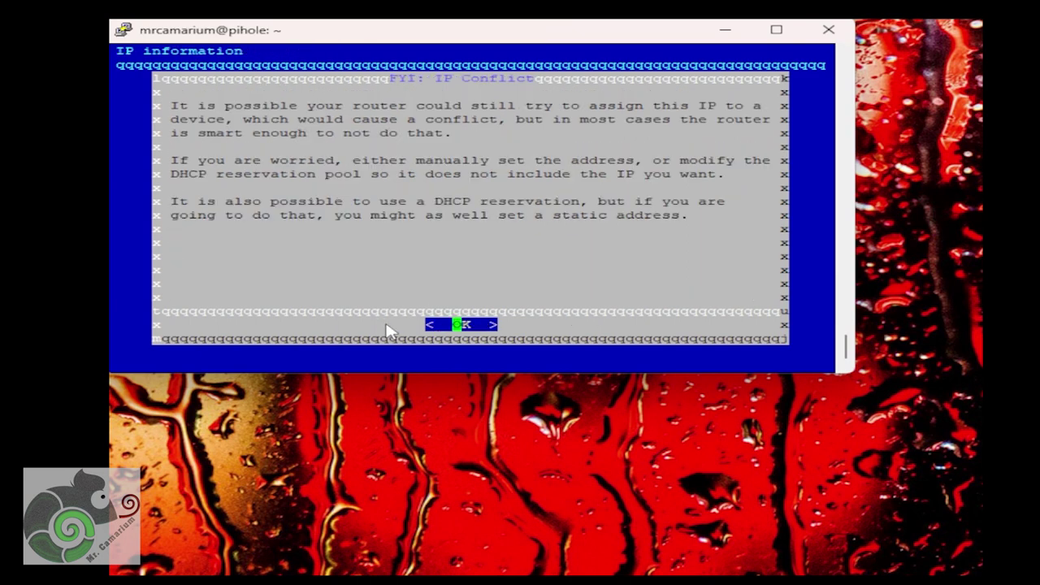
left_click(454, 329)
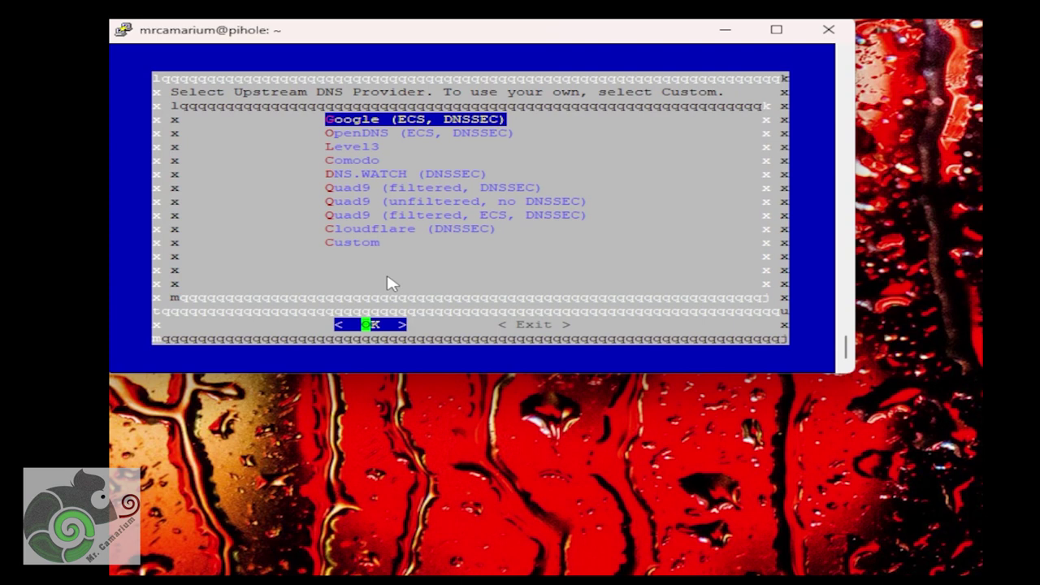
Step: Choose Cloudflare (DNSSEC) as the upstream DNS provider and include StevenBlack's Unified Hosts List as blocklist
left_click(381, 231)
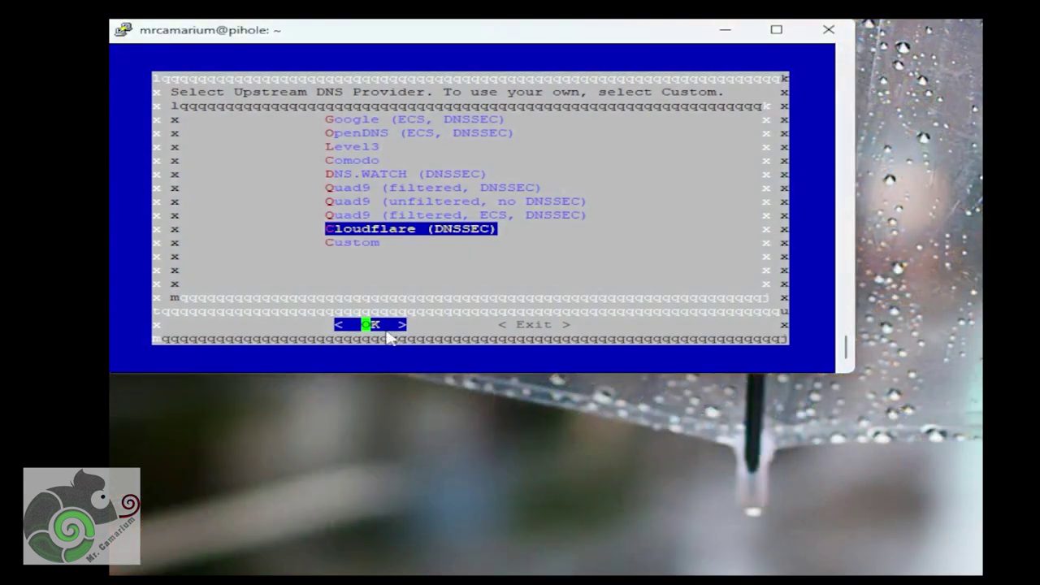
left_click(370, 325)
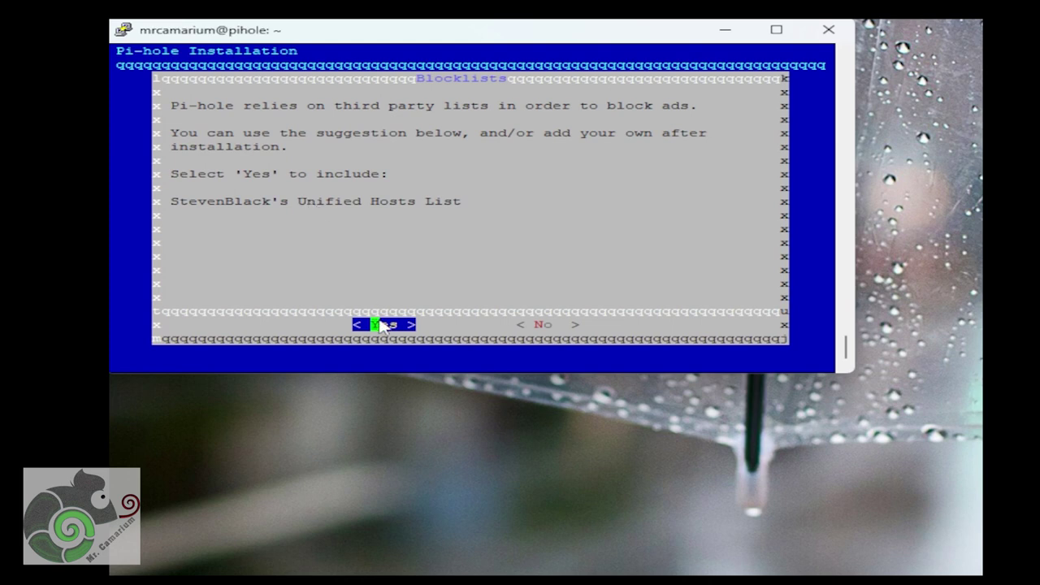
key("Return")
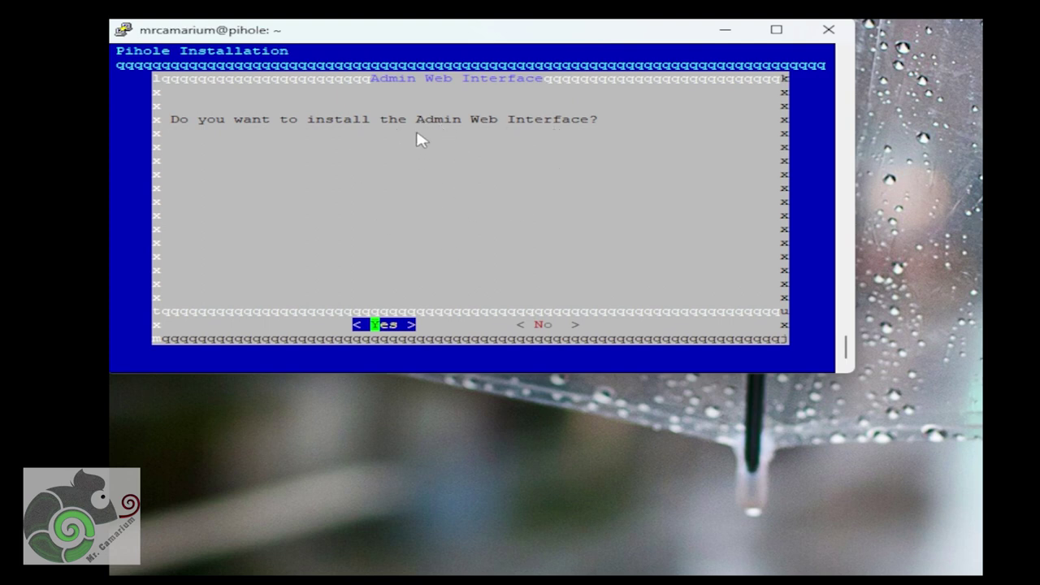
Step: Install the Admin Web Interface with lighttpd and the required PHP modules, and use the Show everything privacy mode
left_click(392, 326)
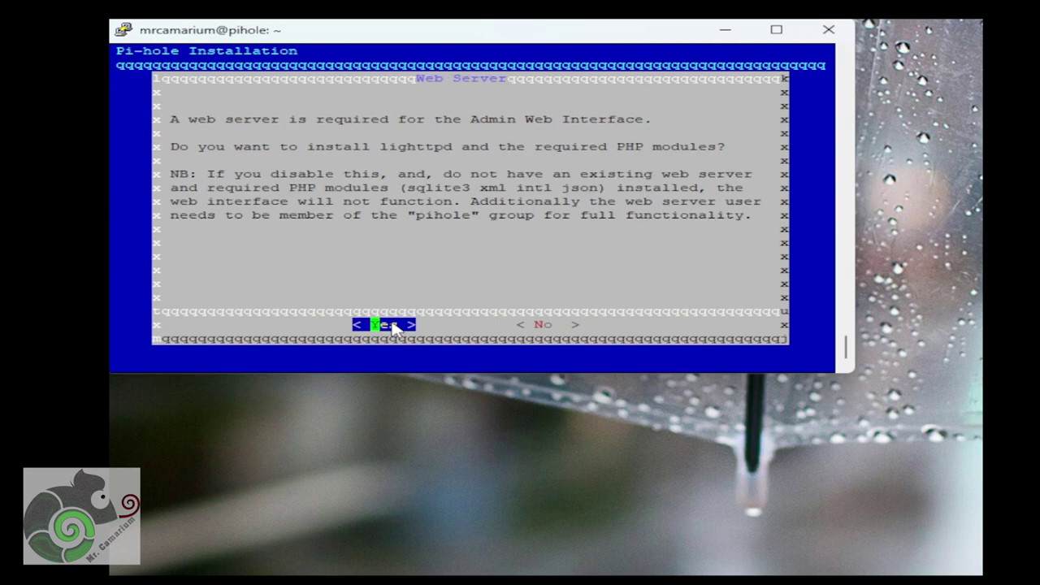
left_click(392, 326)
left_click(391, 325)
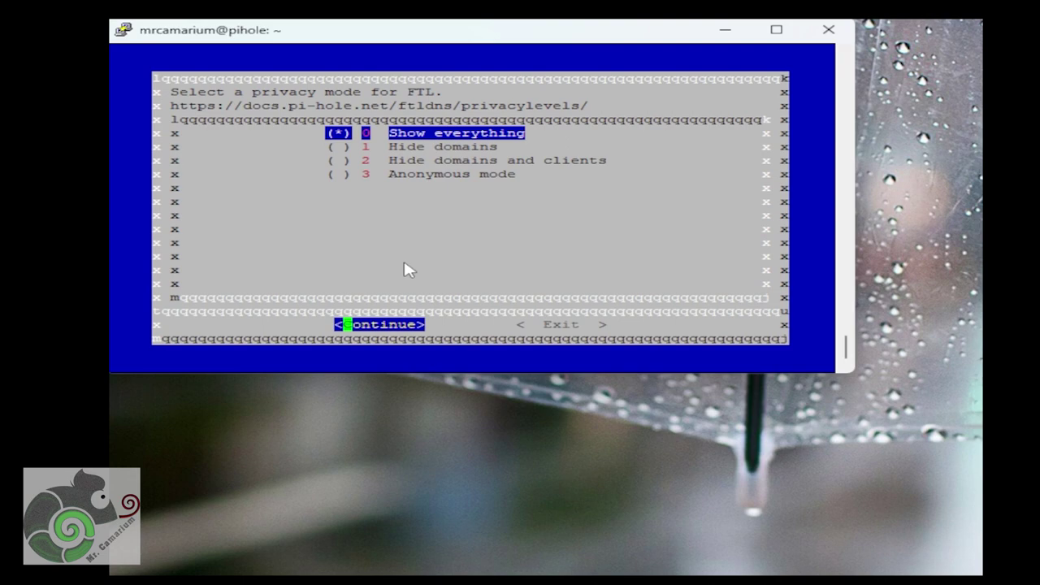
left_click(379, 324)
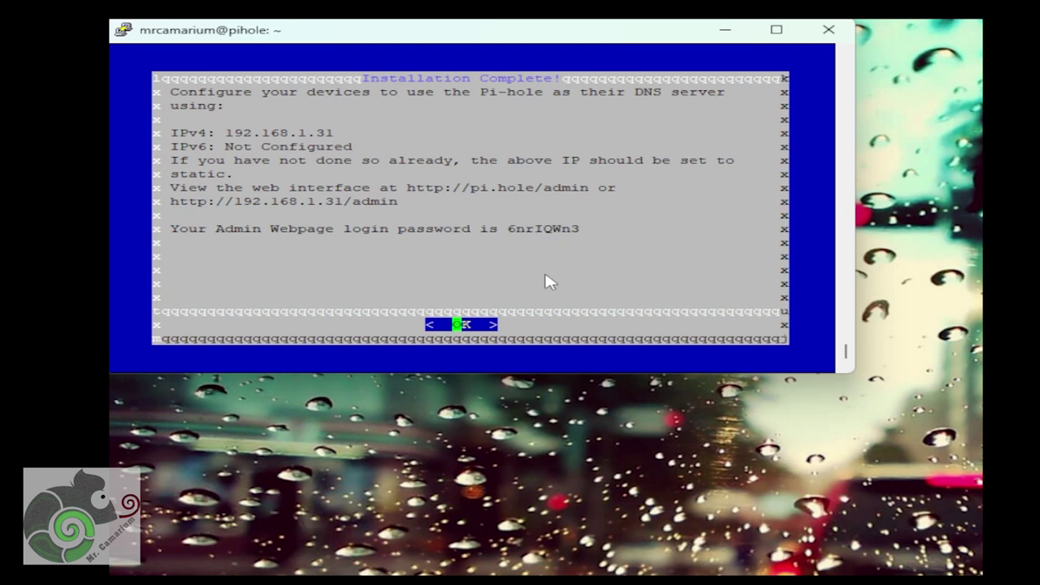
Step: Close the installation summary and copy the generated web interface password from the terminal output
left_click(466, 325)
left_click_drag(372, 200, 448, 201)
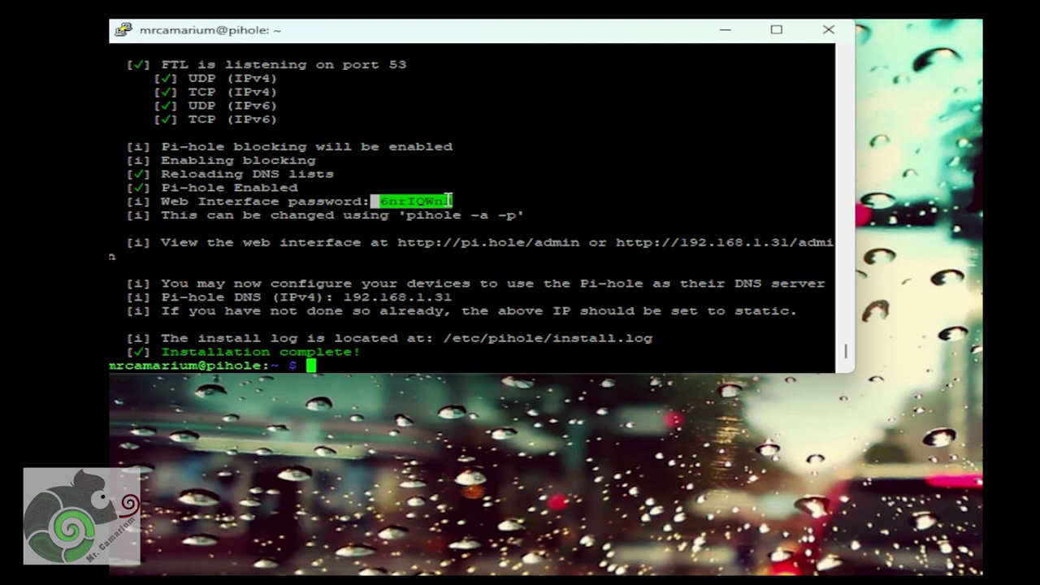
left_click(388, 201)
left_click_drag(385, 201, 455, 201)
right_click(429, 201)
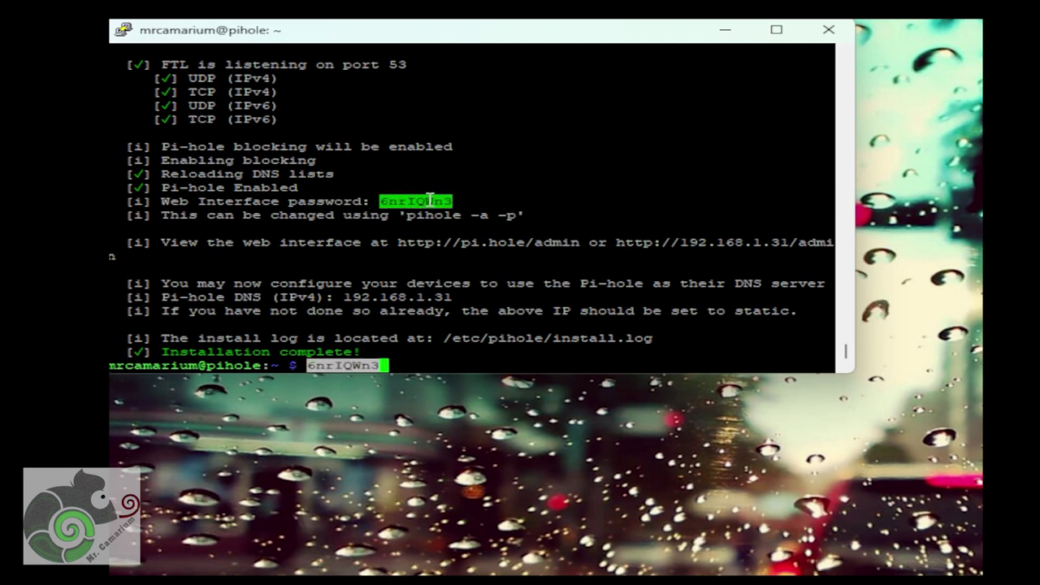
Step: Create the text file pas.txt on the desktop, open it in Notepad++ and paste the web interface password into it
right_click(482, 573)
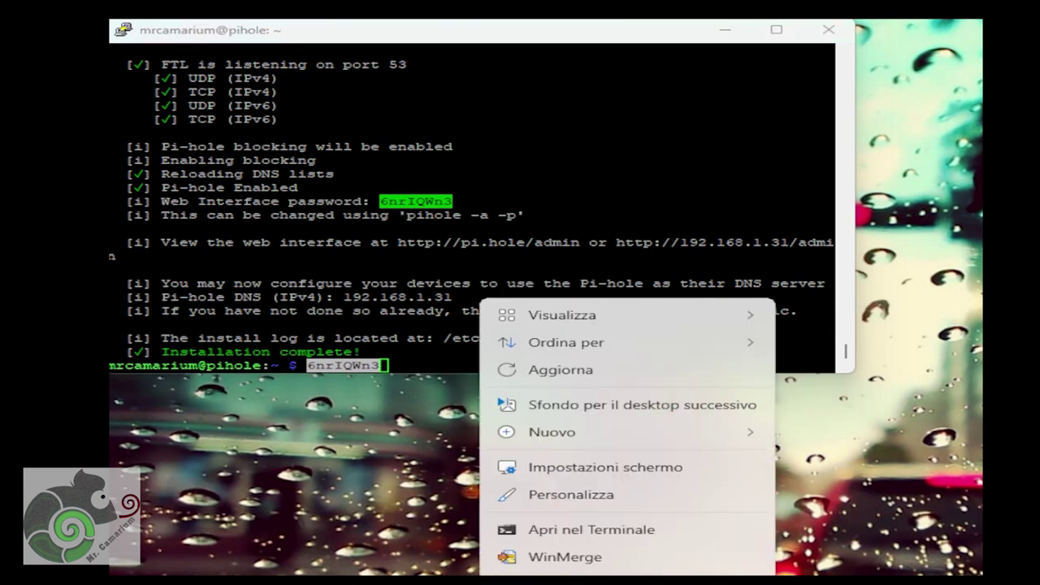
mouse_move(549, 444)
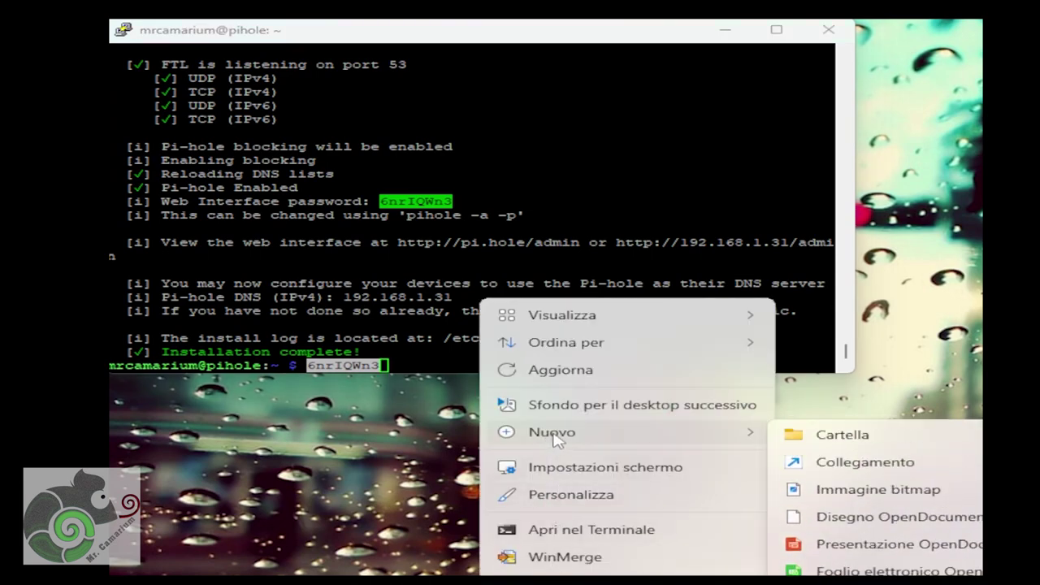
key("Escape")
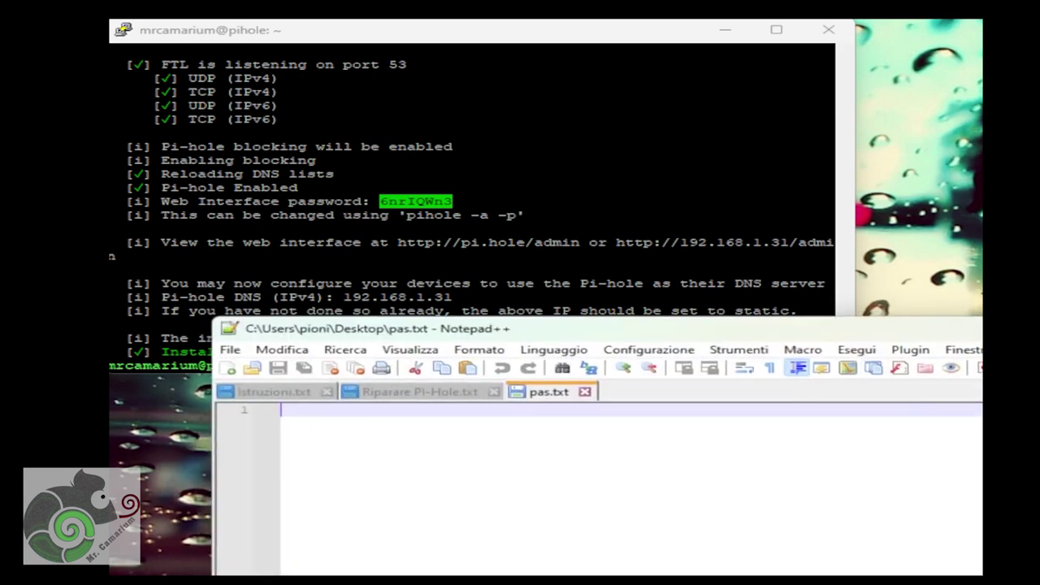
right_click(629, 416)
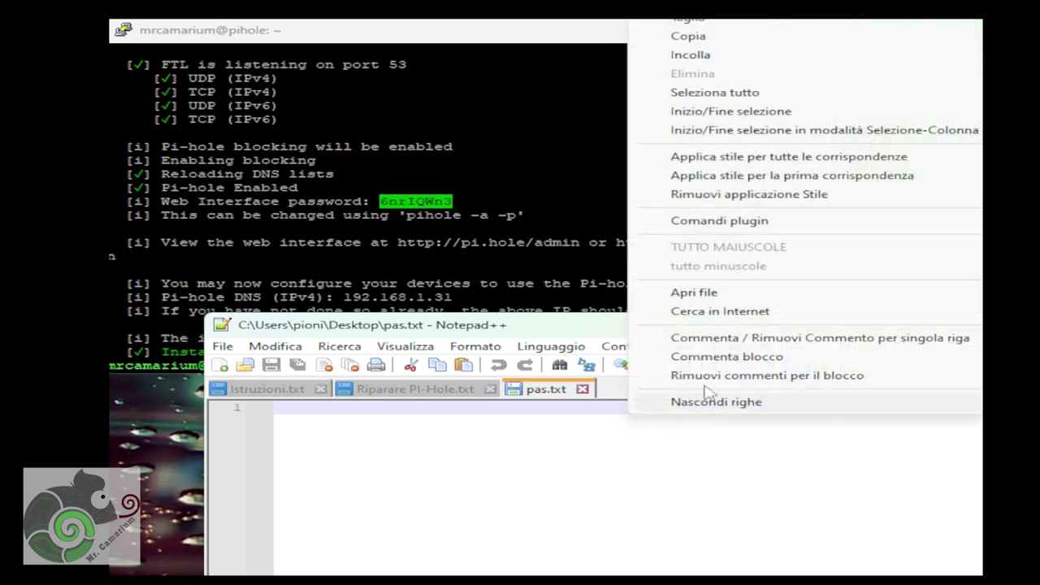
left_click(691, 53)
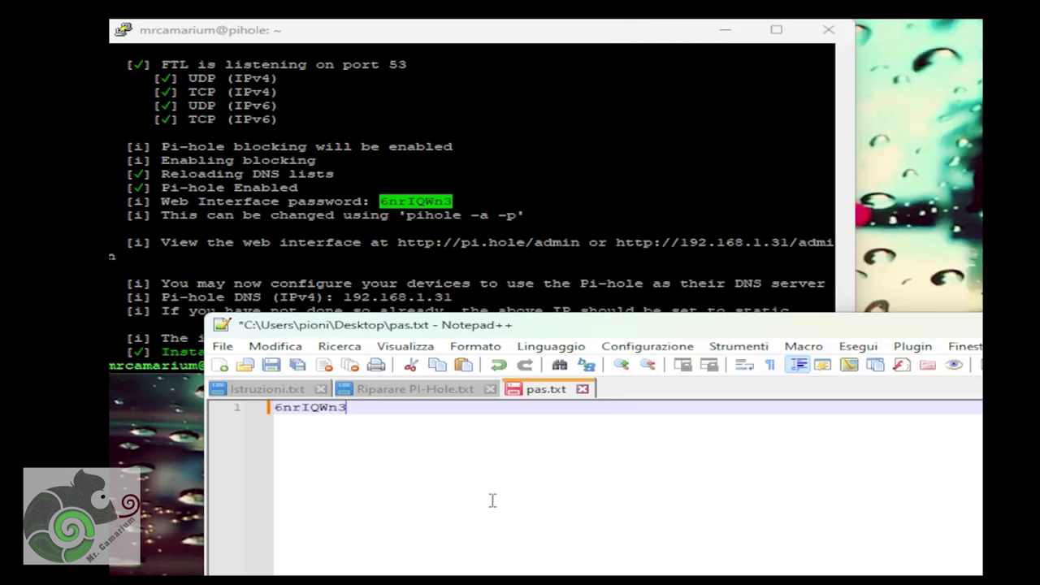
Step: Close Riparare PI-Hole.txt and Istruzioni.txt, save pas.txt and close Notepad++
left_click(490, 390)
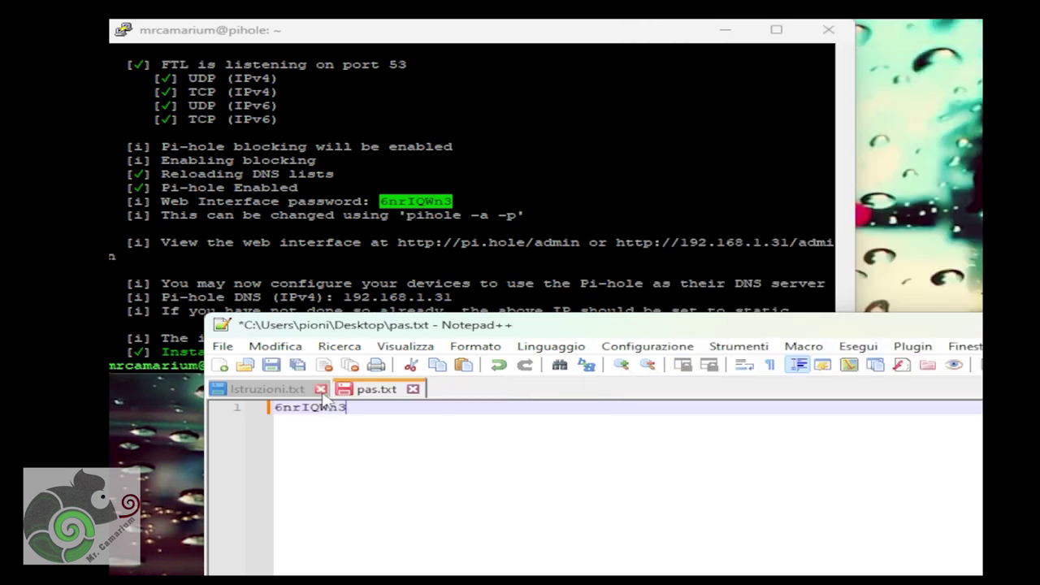
left_click(320, 389)
left_click(270, 364)
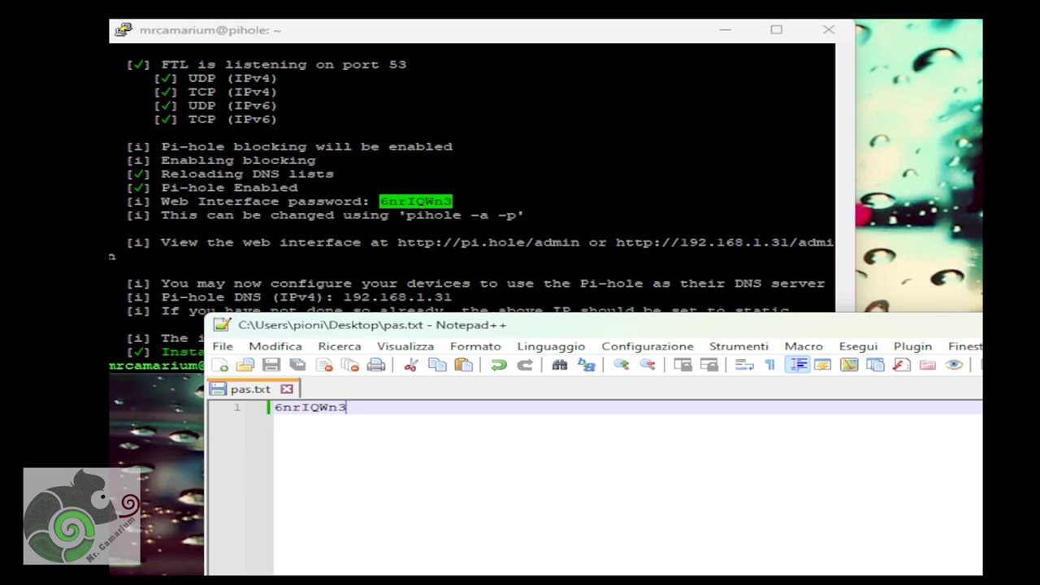
key("alt+F4")
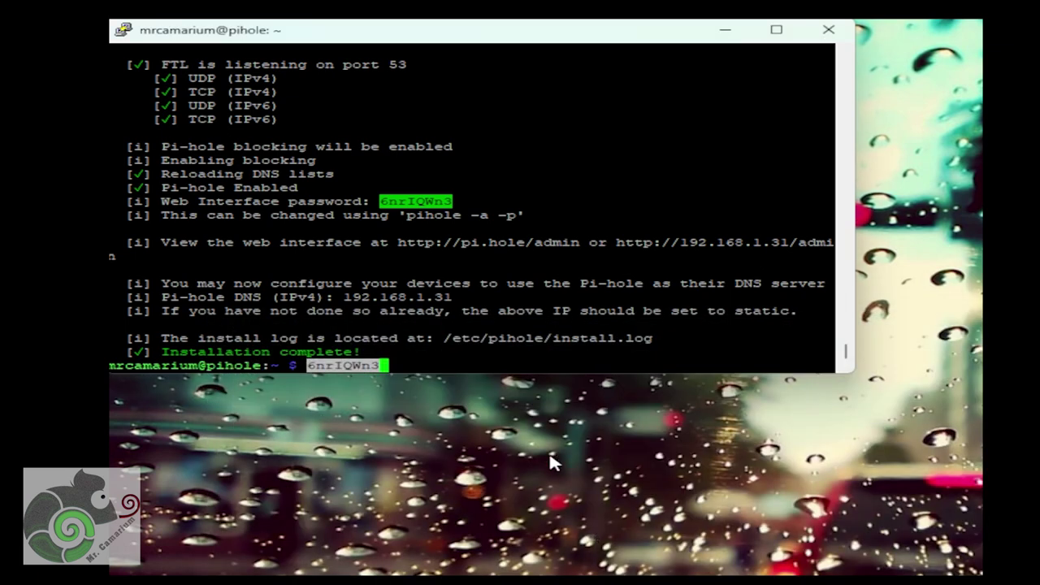
Step: Return to the PuTTY terminal and delete the web interface password pasted at the command prompt
left_click(384, 364)
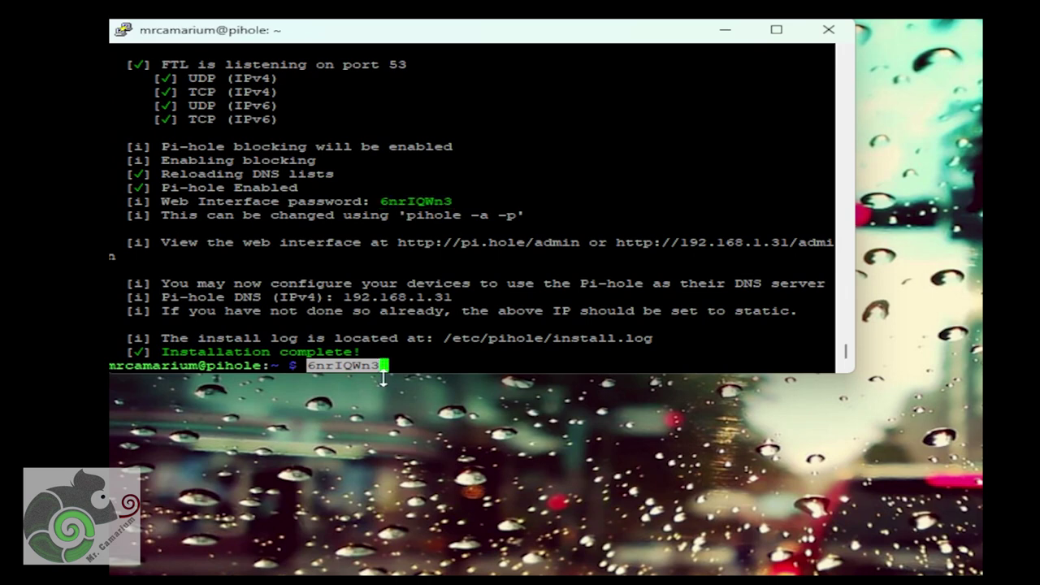
key("BackSpace")
key("BackSpace")
key("BackSpace")
key("BackSpace")
key("BackSpace")
key("BackSpace")
key("BackSpace")
key("BackSpace")
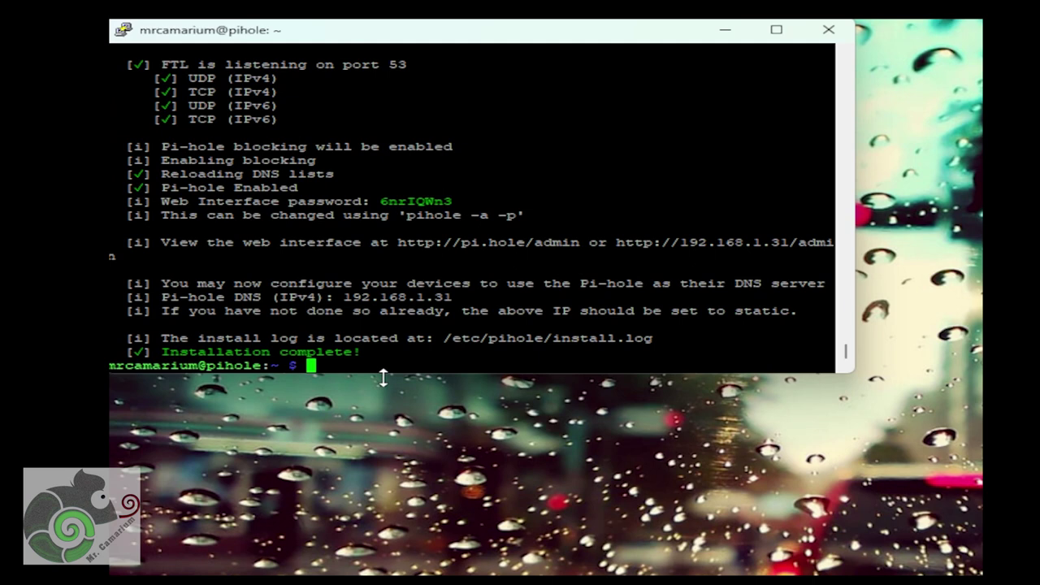
Step: Run pihole -r to view the Repair and Reconfigure options, and exit the installer without choosing either
type("pihole -r")
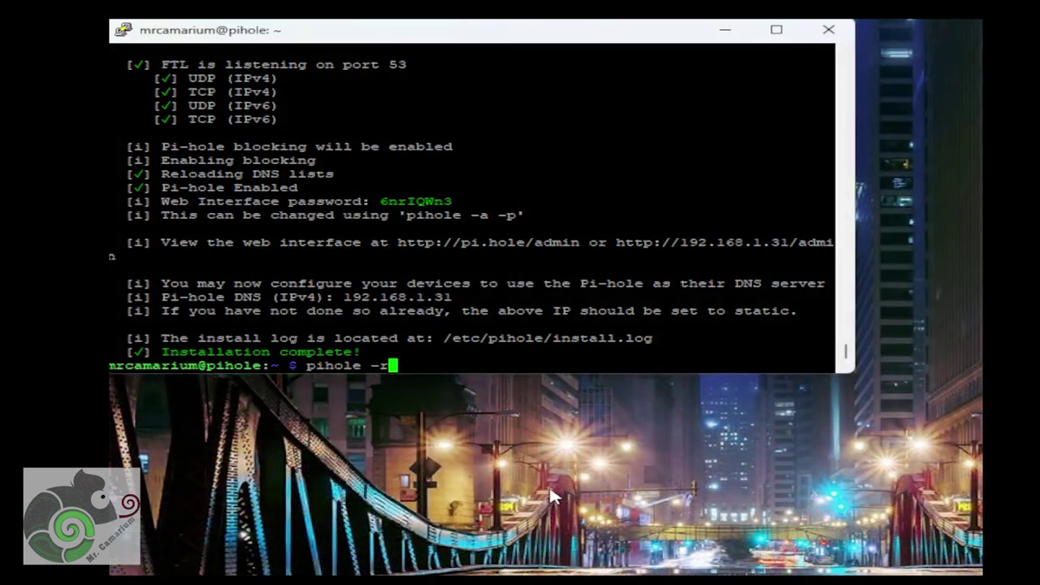
key("Return")
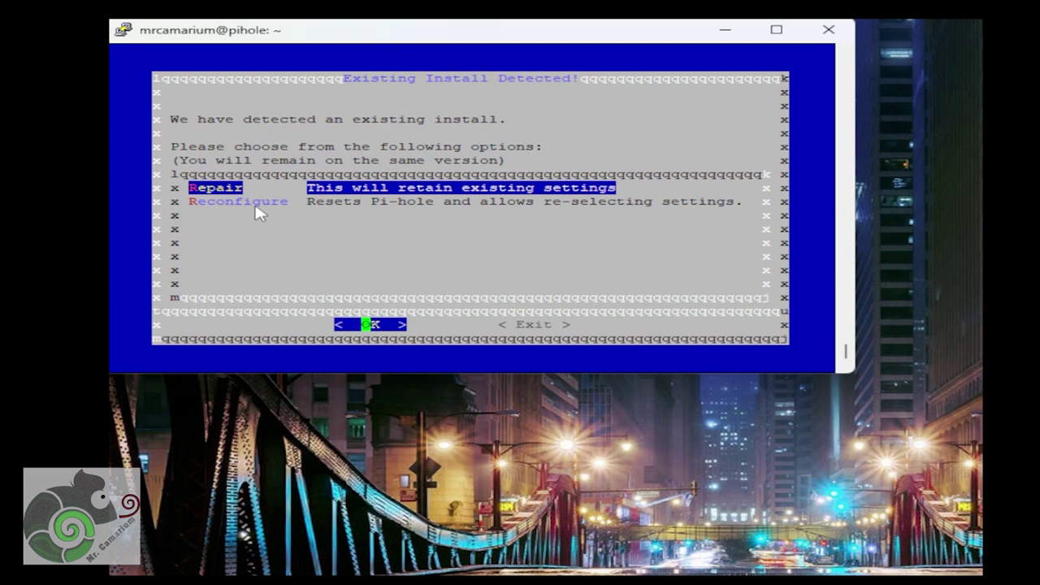
left_click(535, 328)
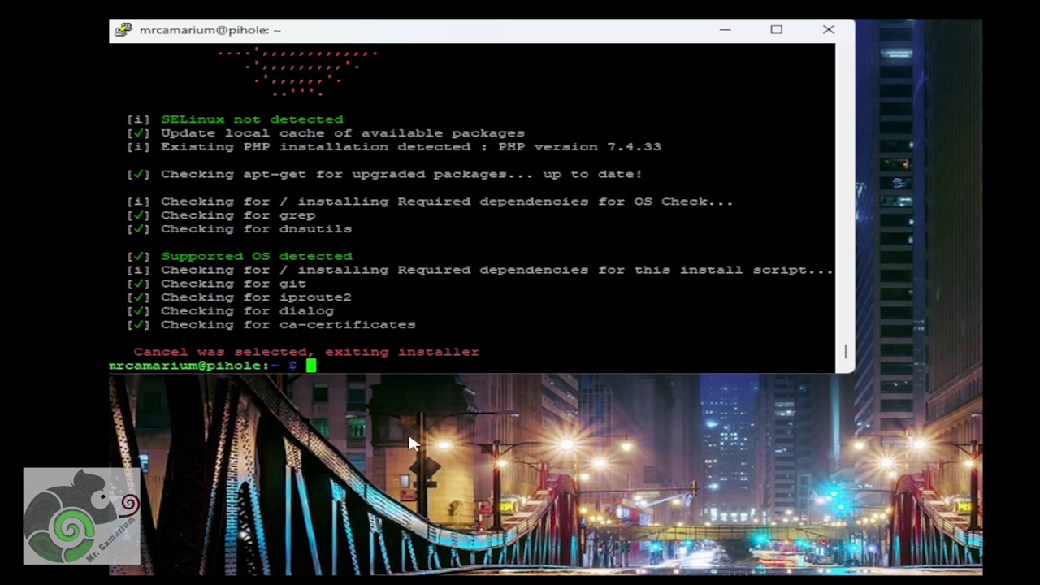
Step: Restart the Raspberry Pi with sudo reboot now, dismiss the PuTTY error message and close the terminal window
type("sudo ")
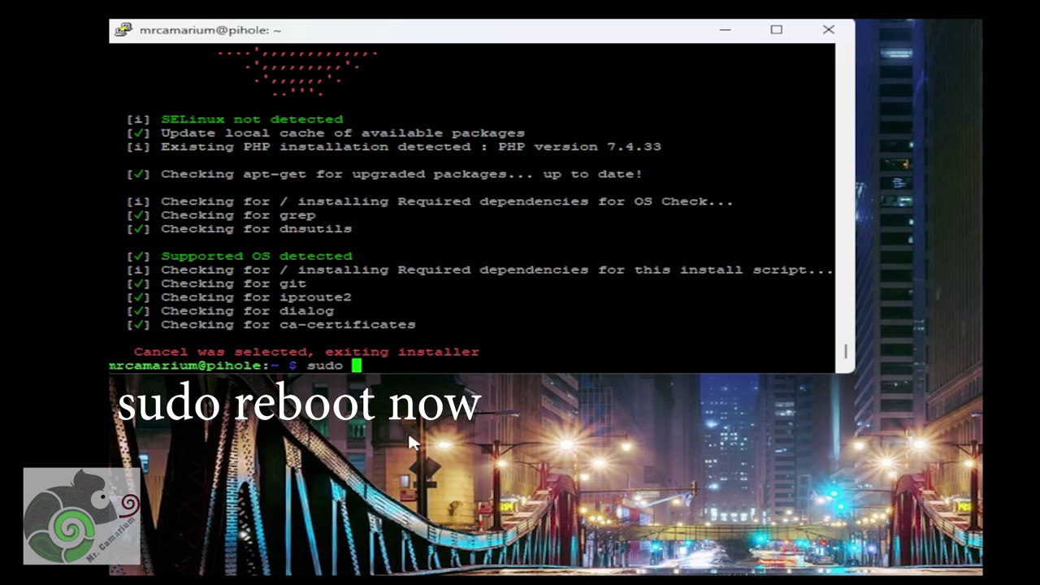
type("reboot now")
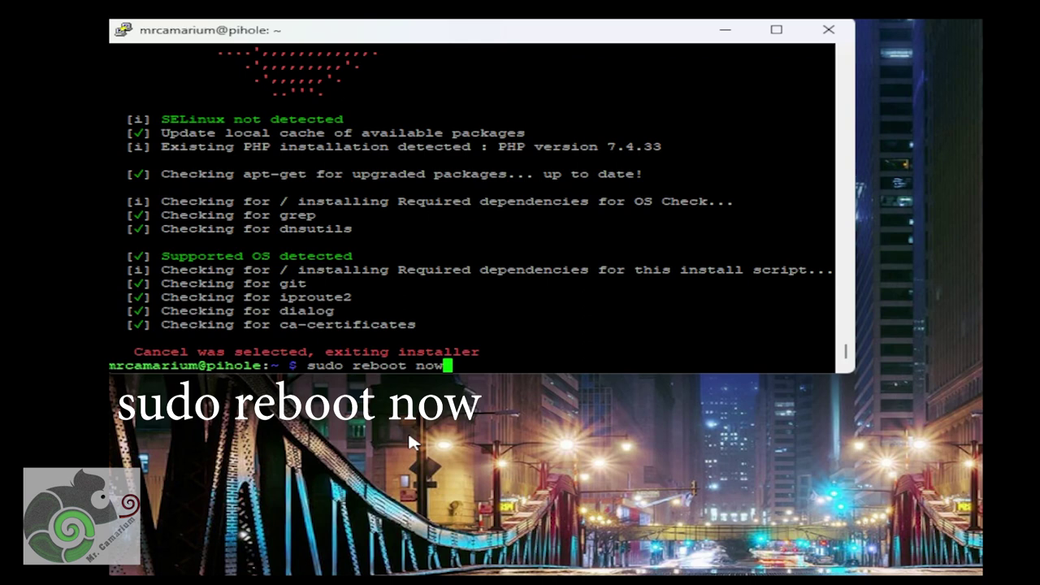
key("Return")
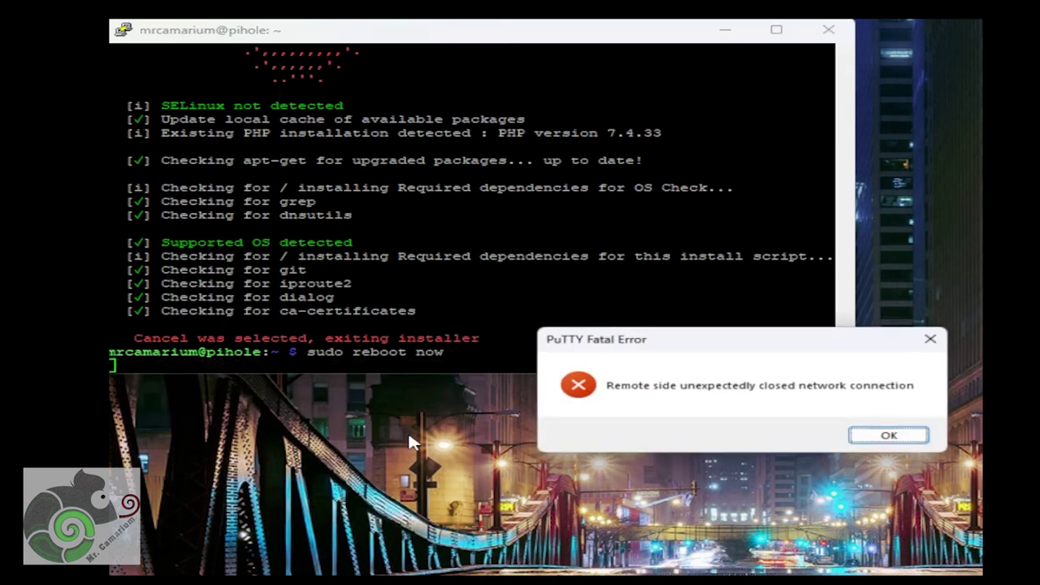
left_click(898, 438)
left_click(847, 32)
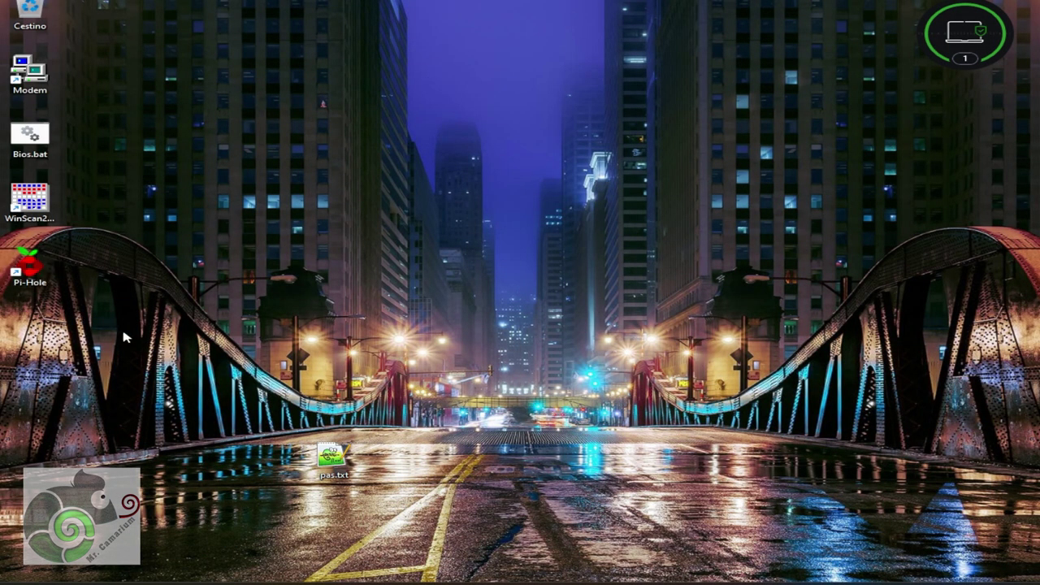
right_click(154, 310)
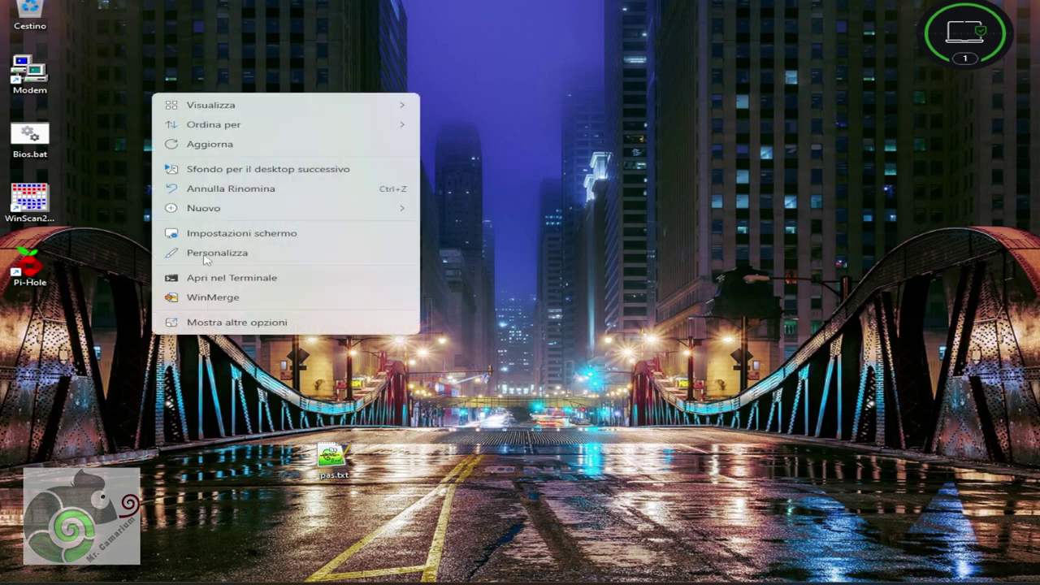
mouse_move(211, 211)
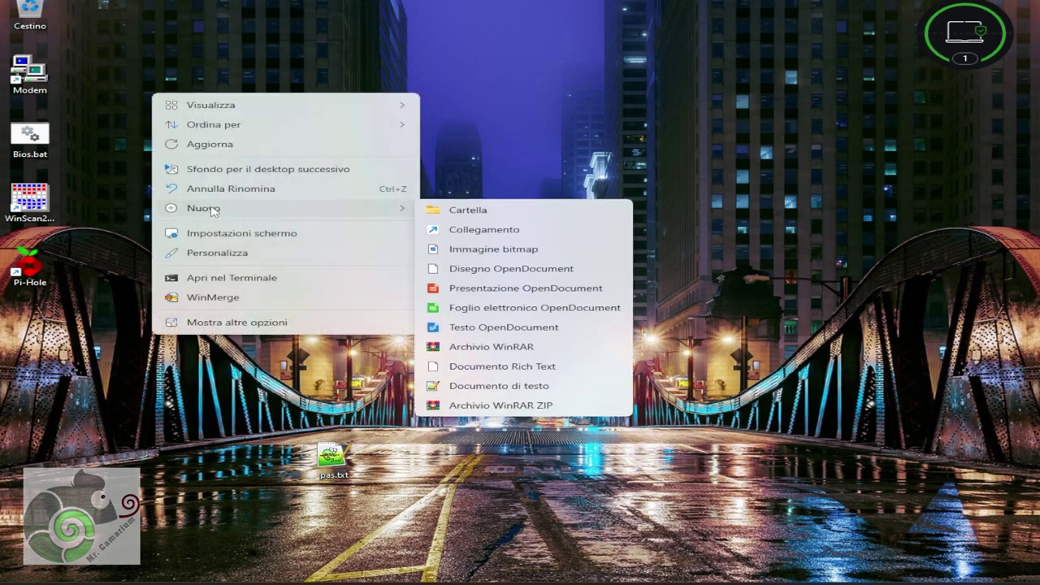
left_click(484, 230)
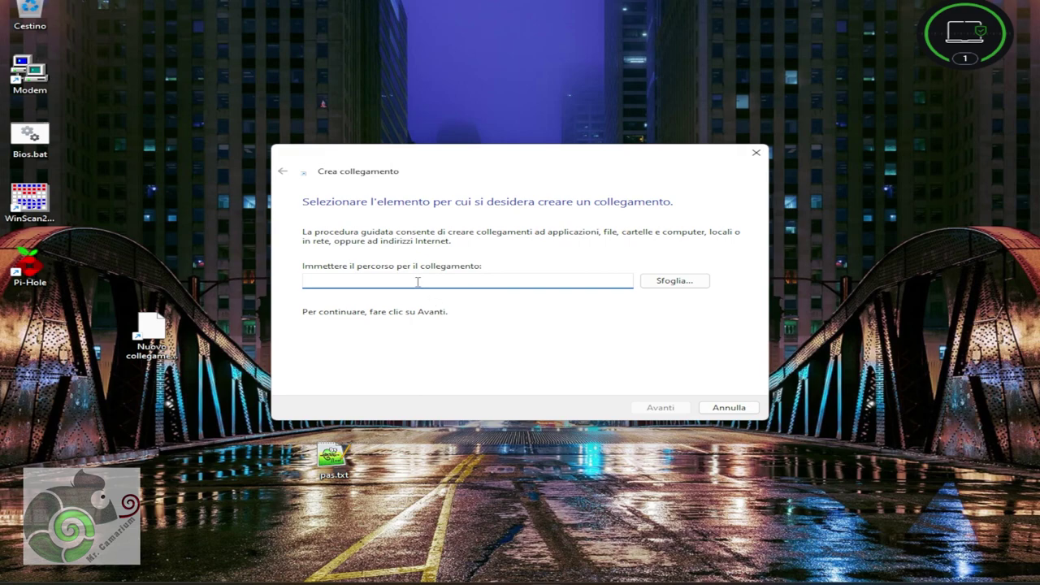
mouse_move(581, 581)
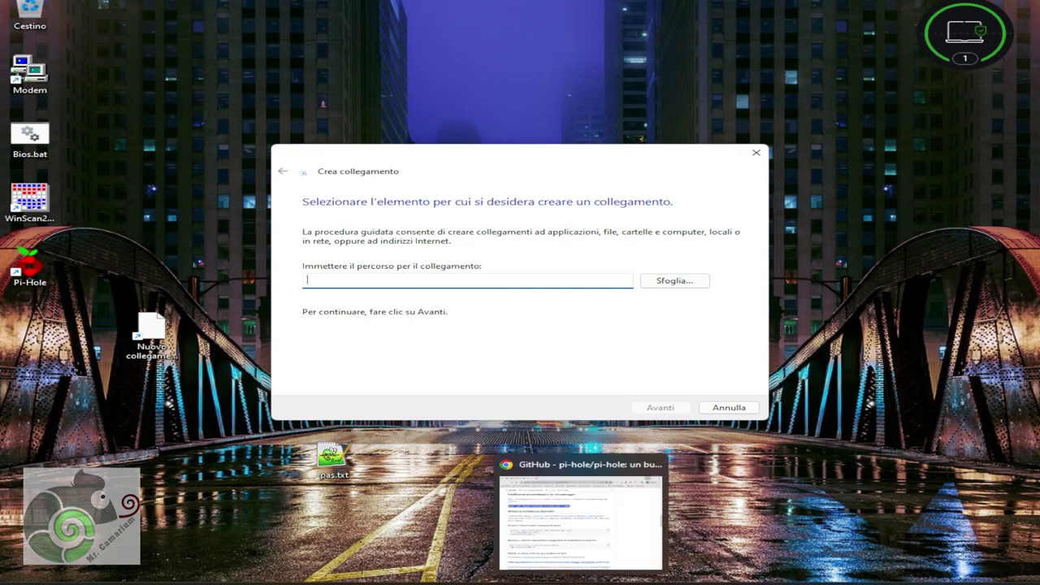
left_click(581, 520)
scroll(421, 455, "down", 15)
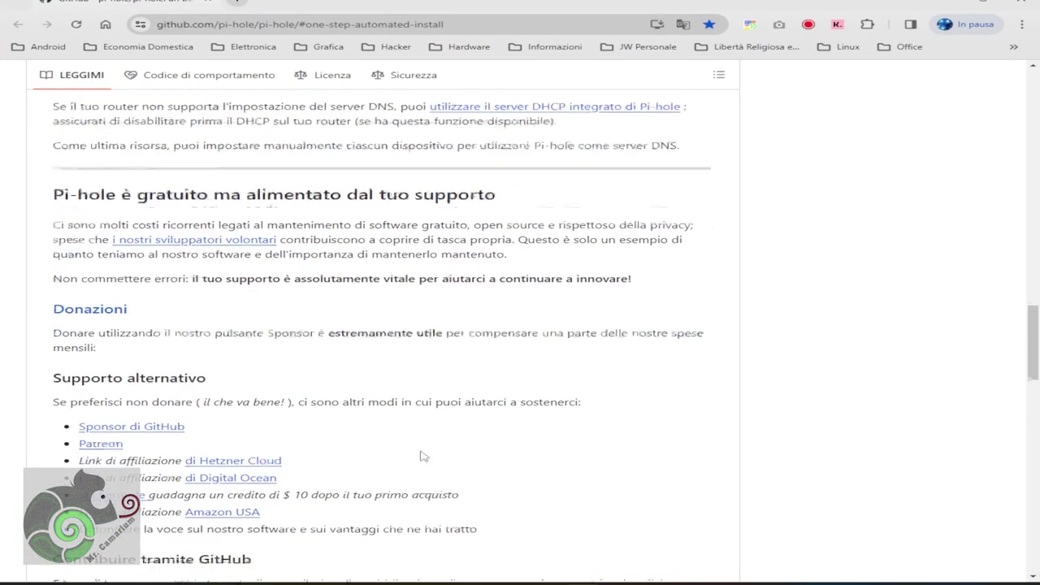
scroll(421, 458, "down", 8)
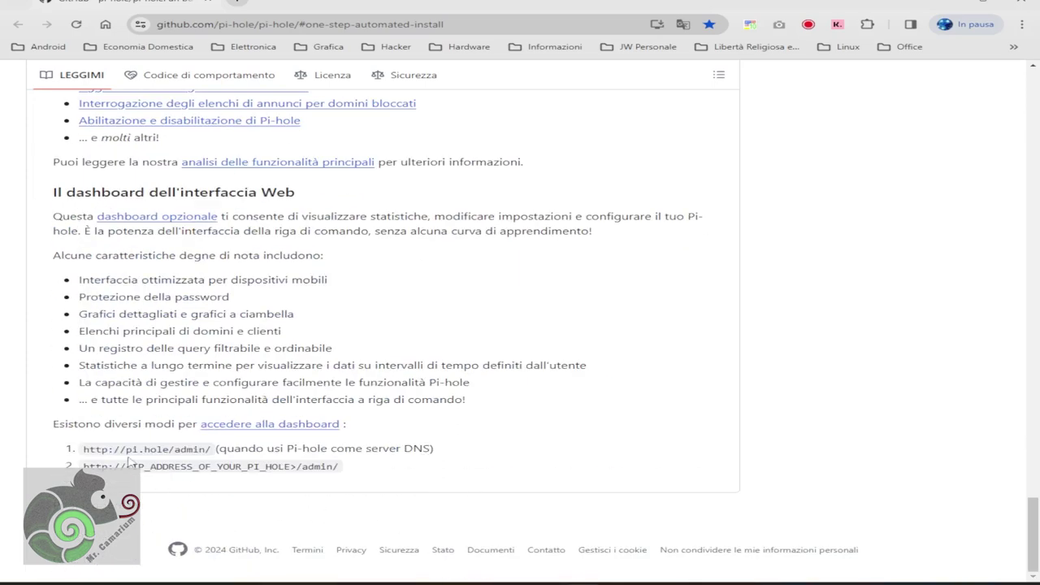
left_click_drag(84, 448, 212, 444)
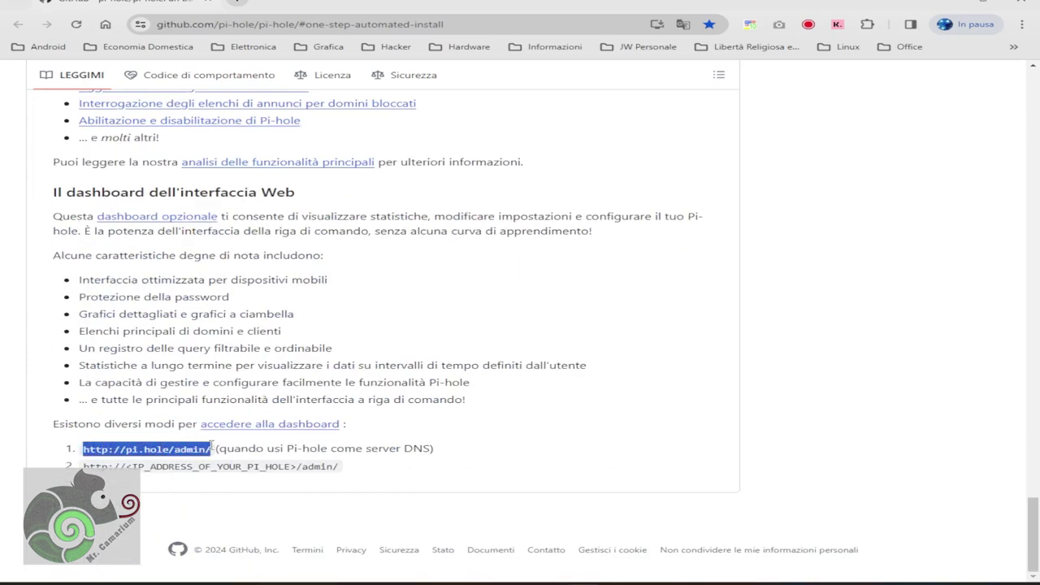
right_click(192, 448)
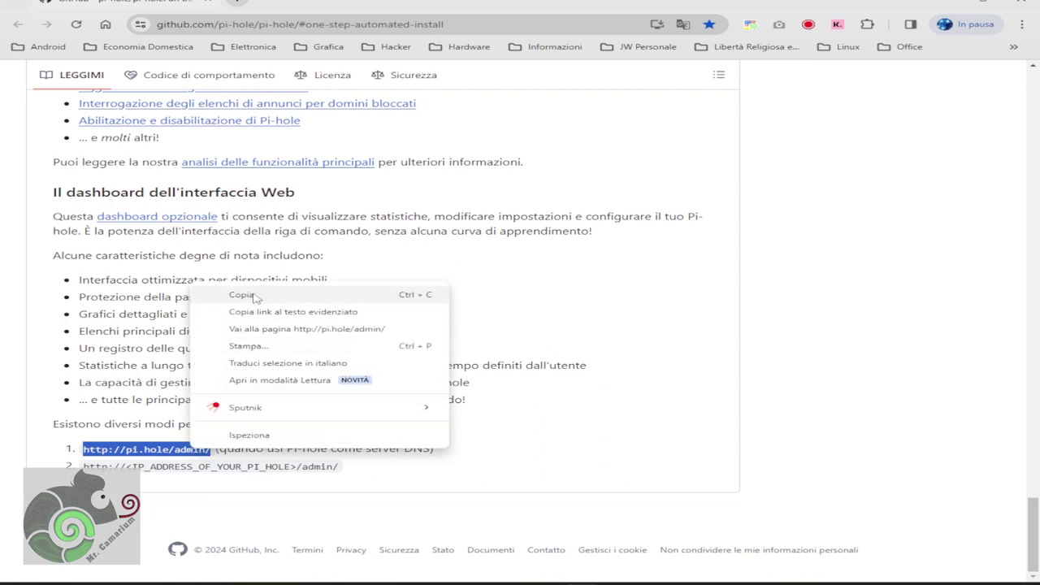
left_click(256, 297)
left_click(934, 6)
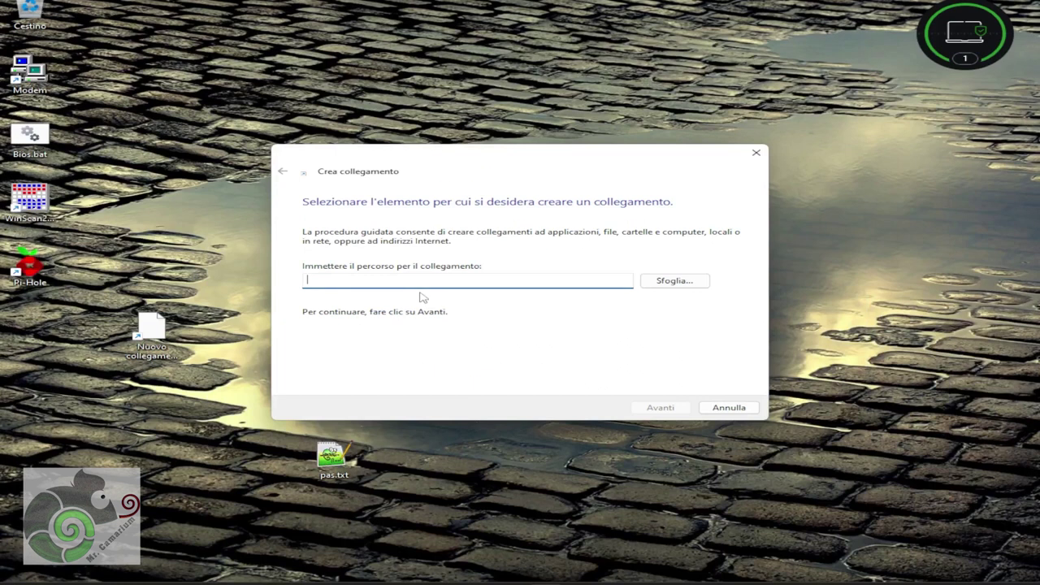
right_click(420, 281)
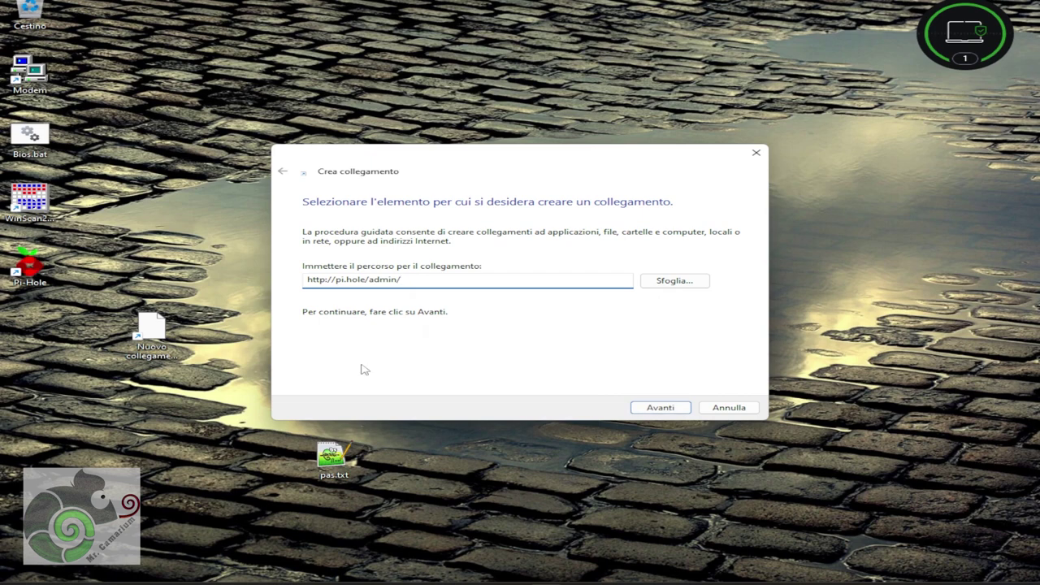
left_click(667, 408)
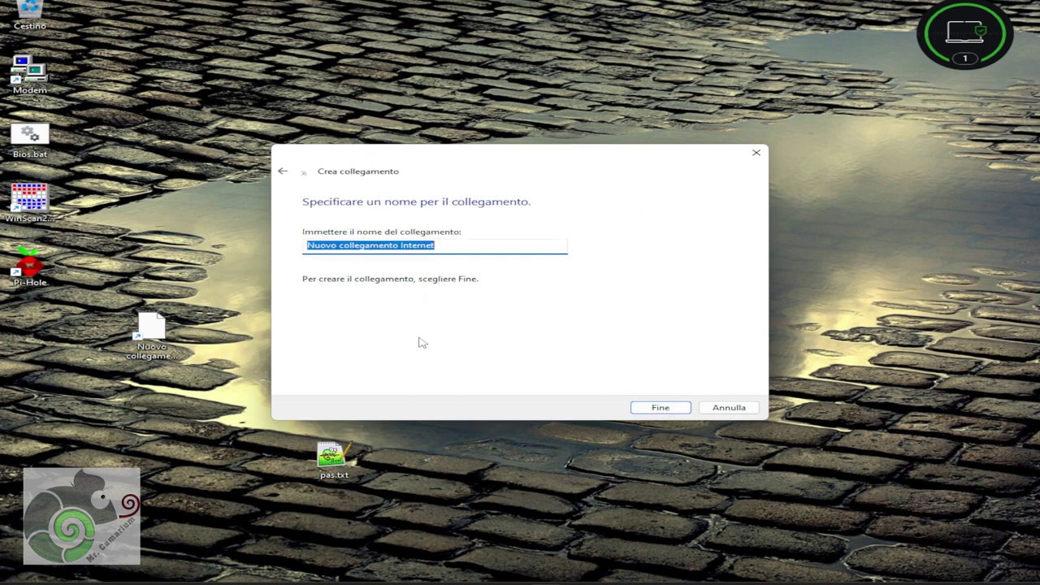
type("pi")
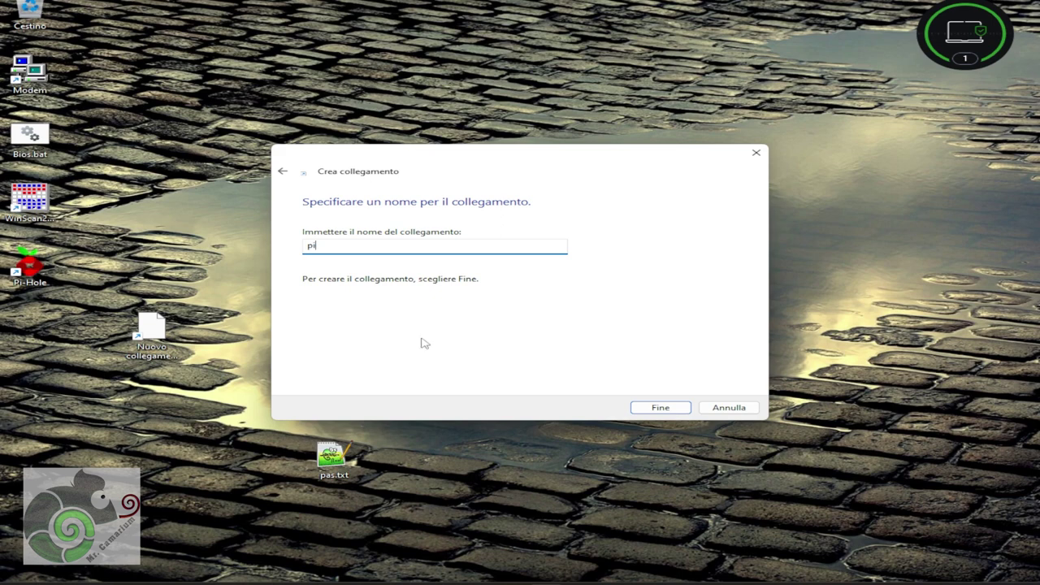
left_click(659, 408)
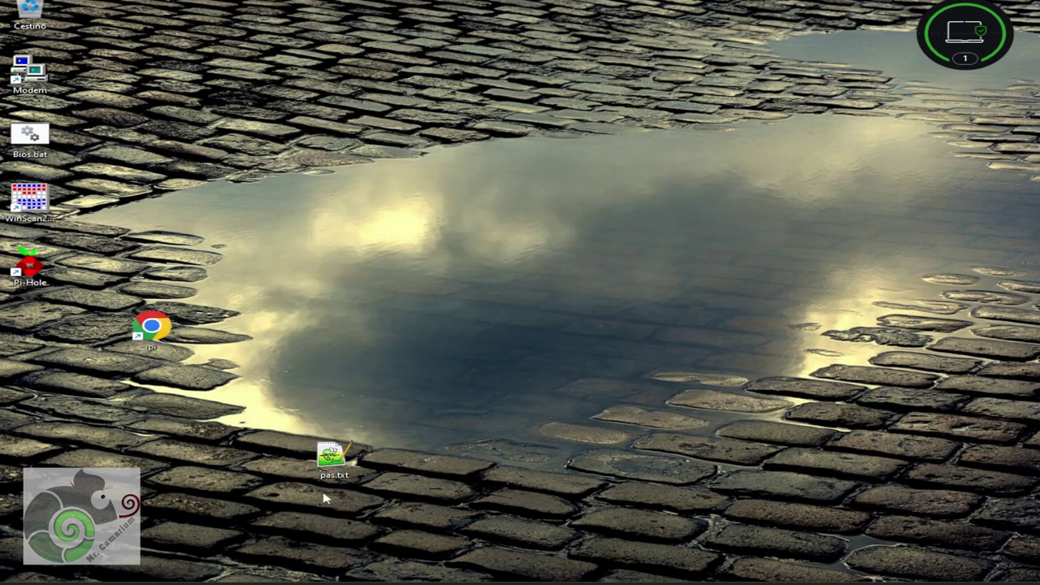
Step: Change the pi shortcut's icon to PIhole logo.ico from the Pi-Hole Elimina La Pubblicità folder
right_click(163, 326)
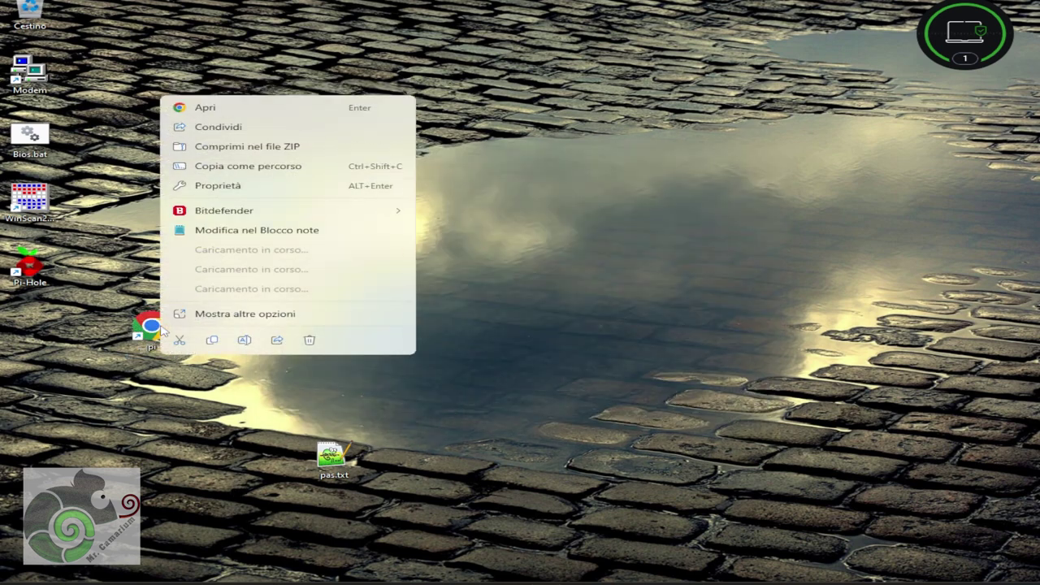
left_click(239, 313)
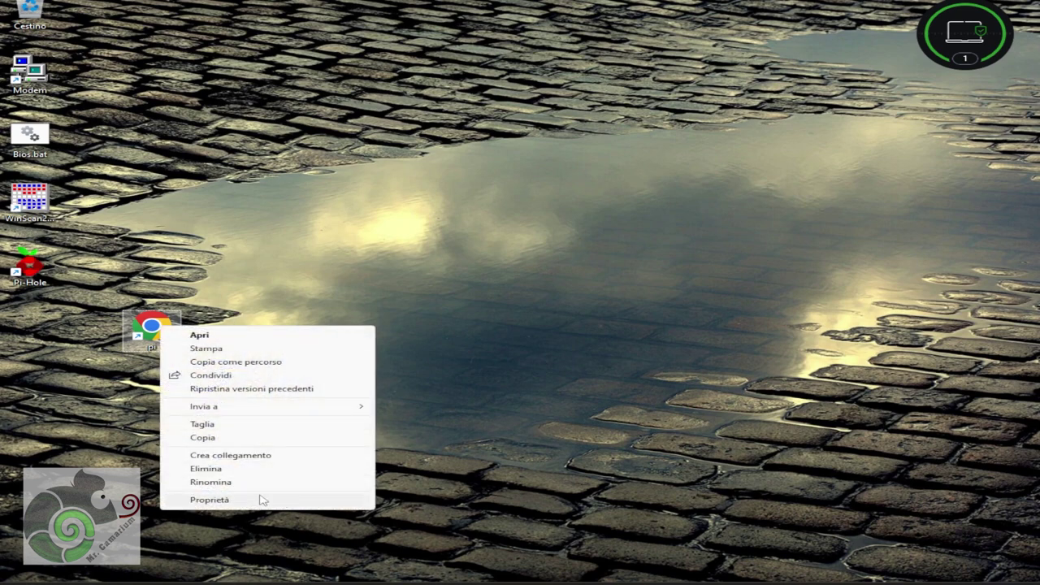
left_click(224, 501)
left_click(404, 414)
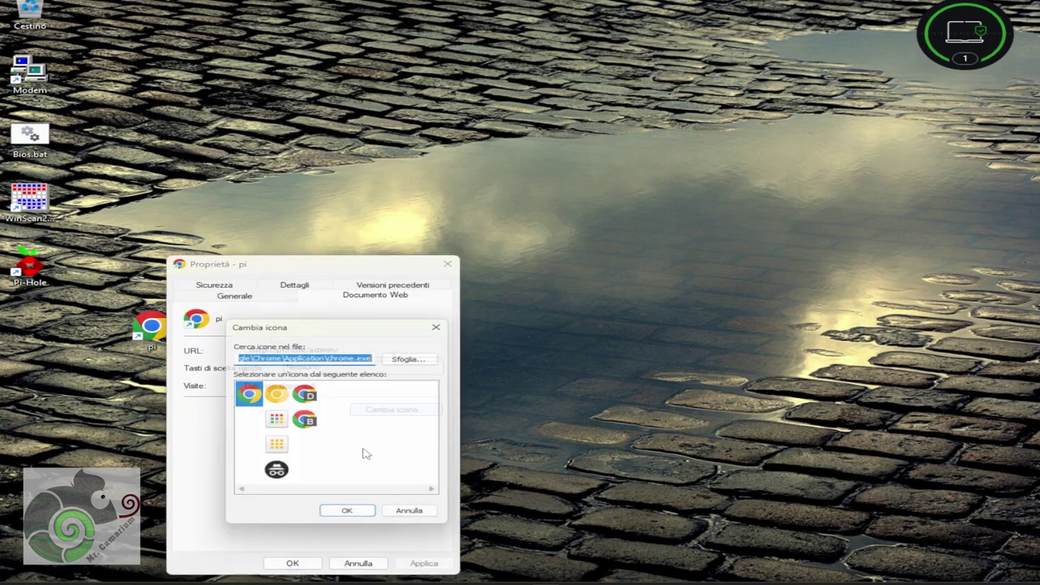
left_click(415, 356)
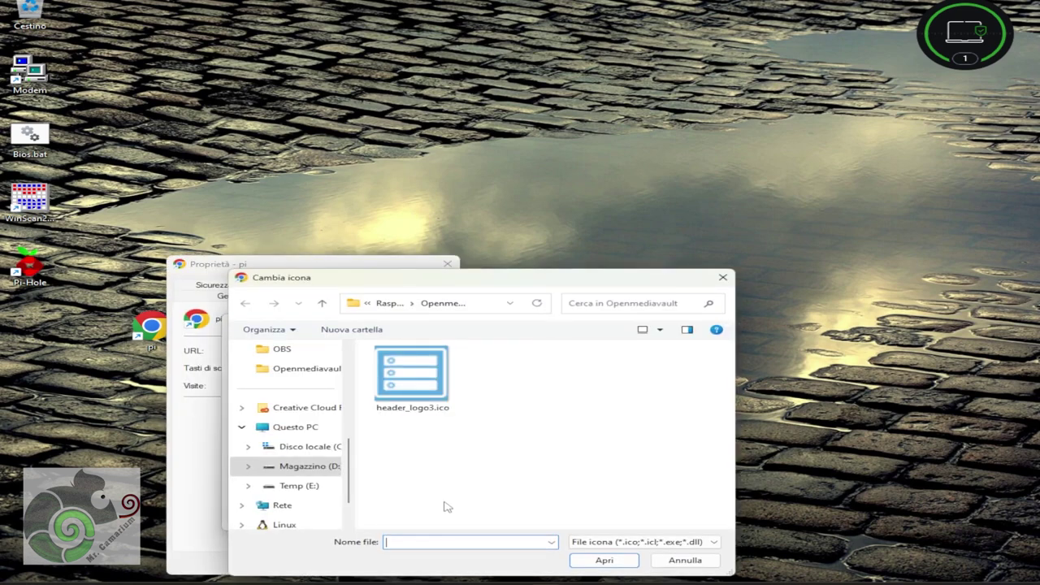
left_click(321, 302)
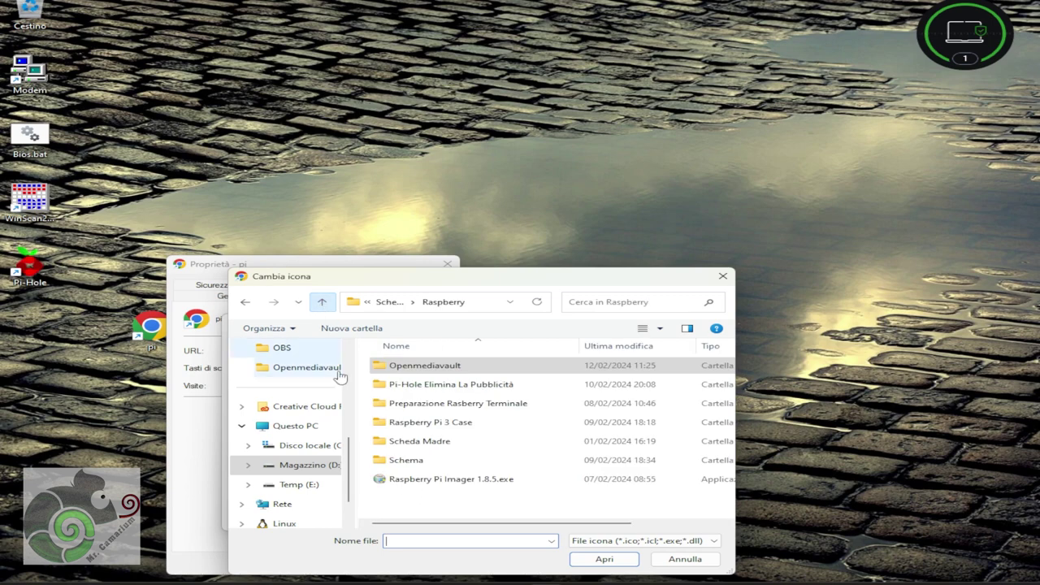
left_click(415, 391)
double_click(414, 385)
left_click(503, 375)
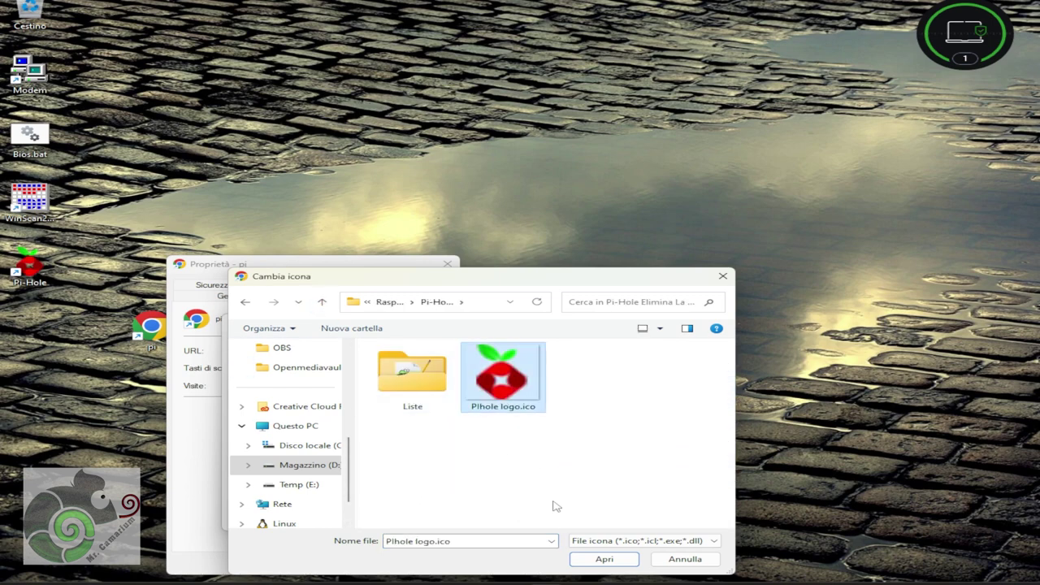
left_click(604, 559)
left_click(349, 515)
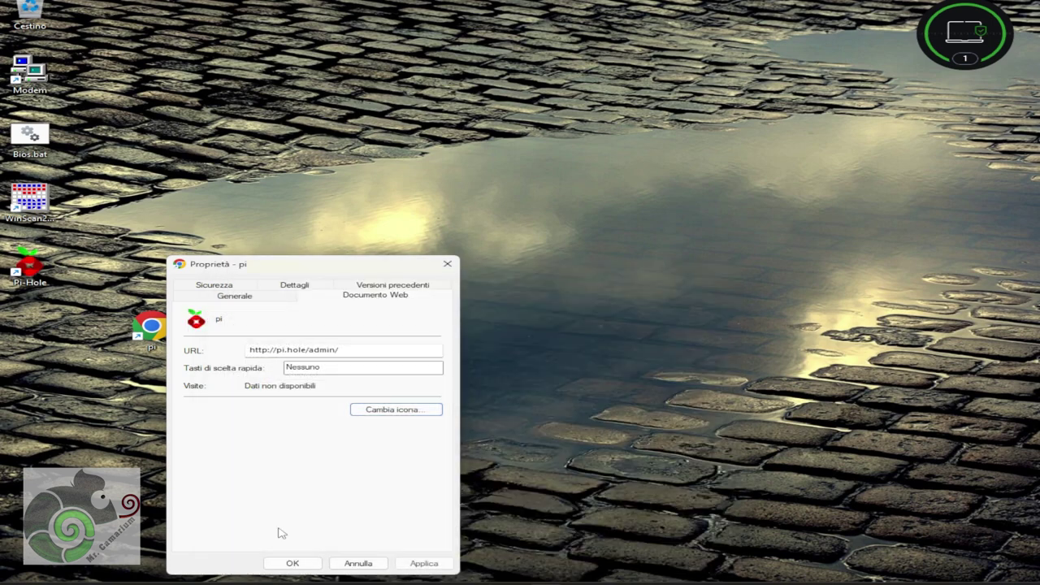
left_click(292, 563)
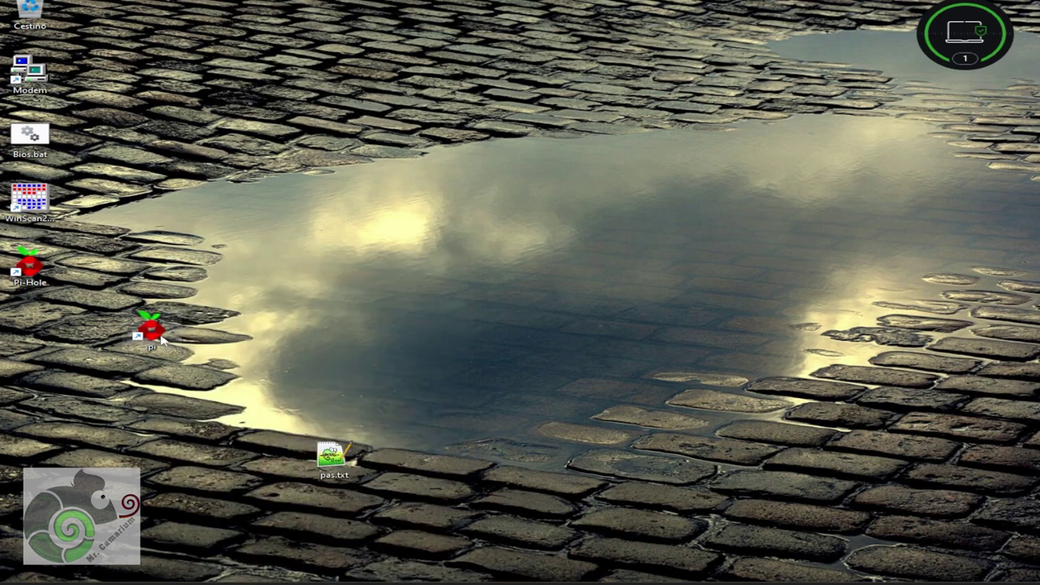
Step: Open the pi shortcut in Chrome and reload the pi.hole/admin/ page
double_click(151, 329)
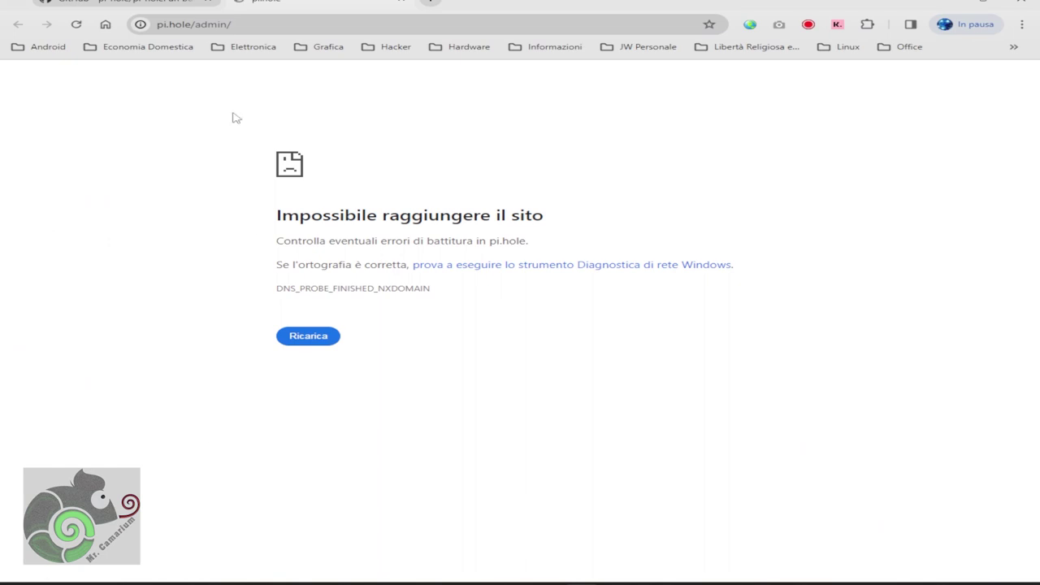
left_click(309, 335)
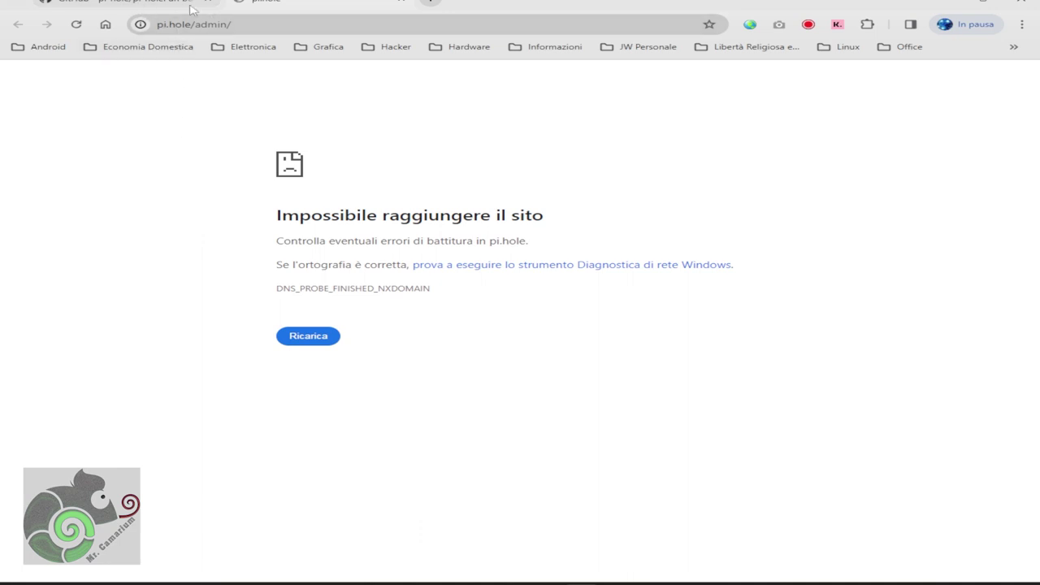
left_click(151, 4)
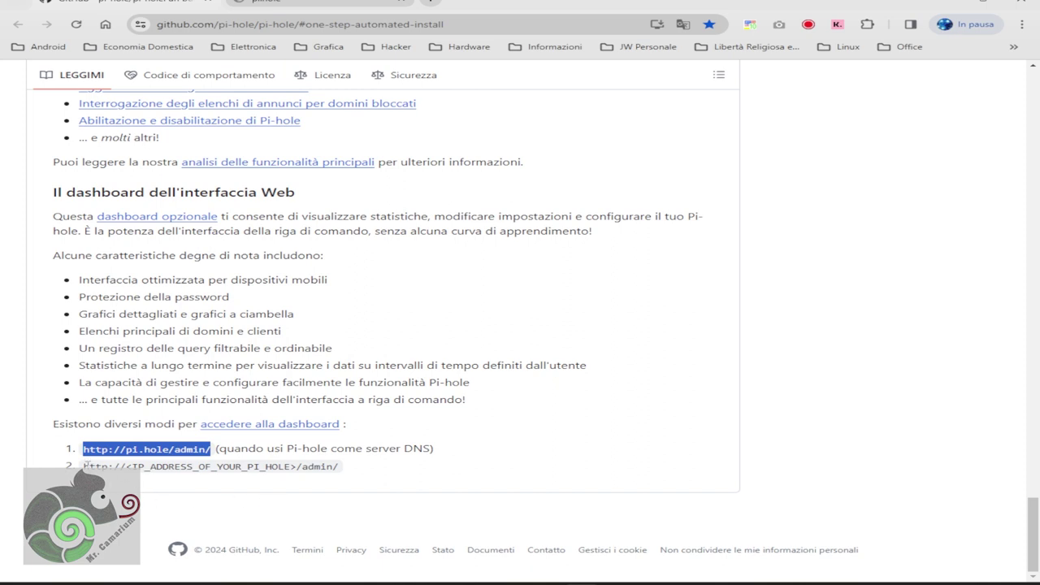
left_click_drag(83, 466, 354, 467)
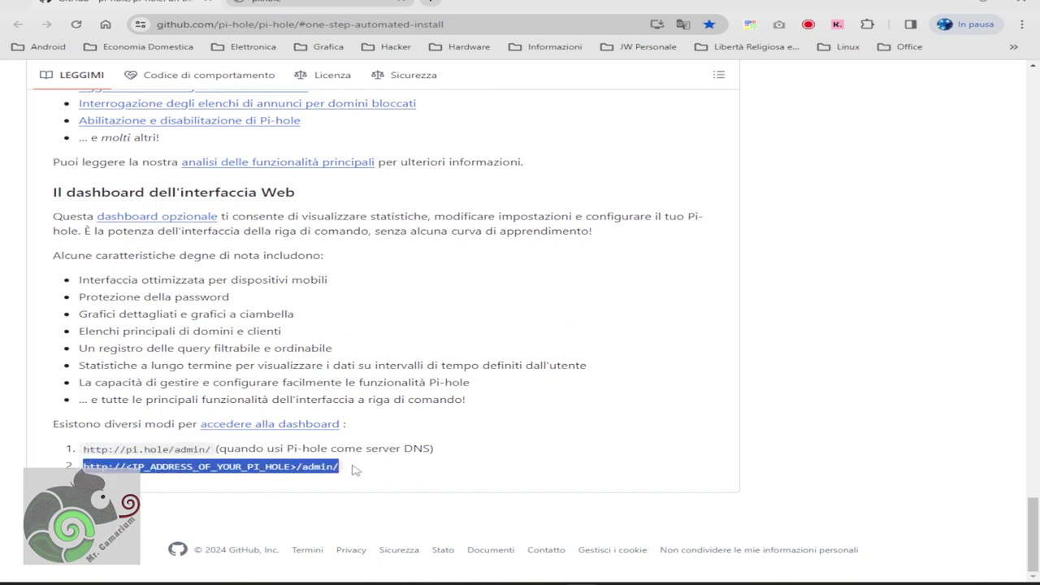
right_click(305, 470)
left_click(379, 314)
left_click(947, 5)
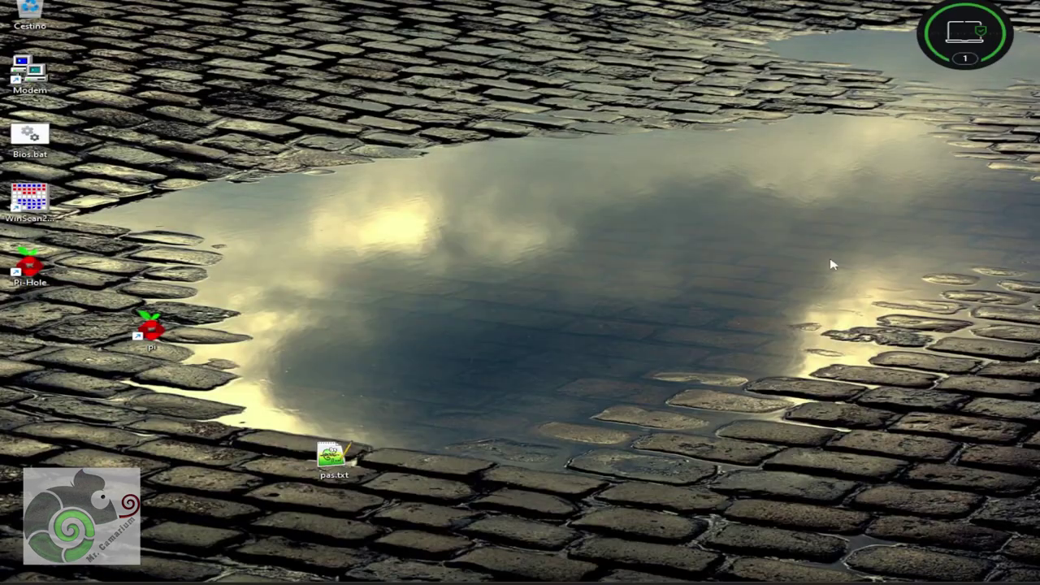
Step: Open the pi shortcut's properties and replace its URL with the copied IP-based address
right_click(152, 335)
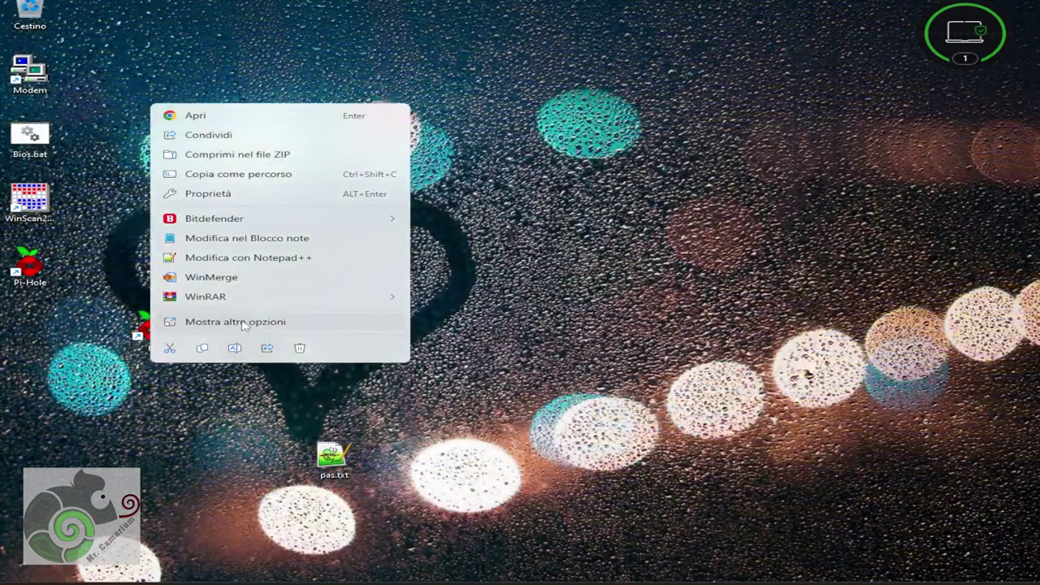
left_click(244, 321)
left_click(236, 508)
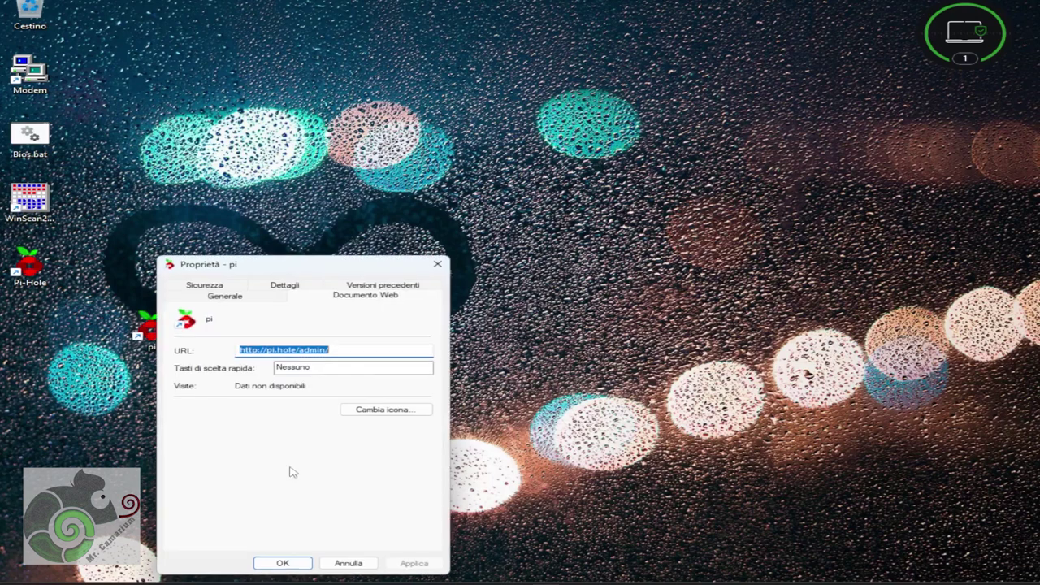
right_click(298, 348)
left_click(341, 402)
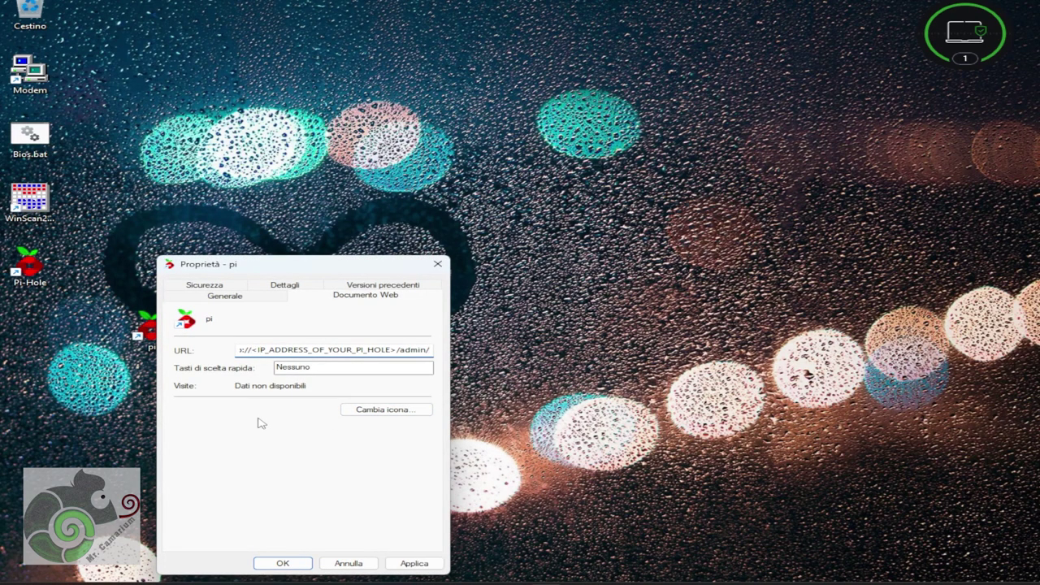
Step: Replace the <IP_ADDRESS_OF_YOUR_PI_HOLE> placeholder in the shortcut's URL with 192.168.1.31 and save the properties
type("192.16")
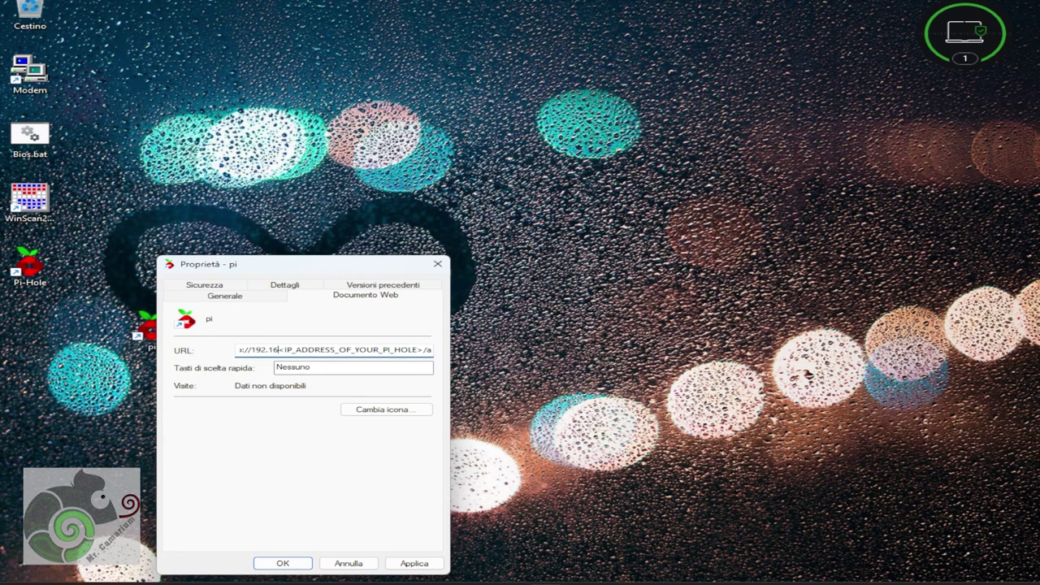
type("8.1")
type(".31")
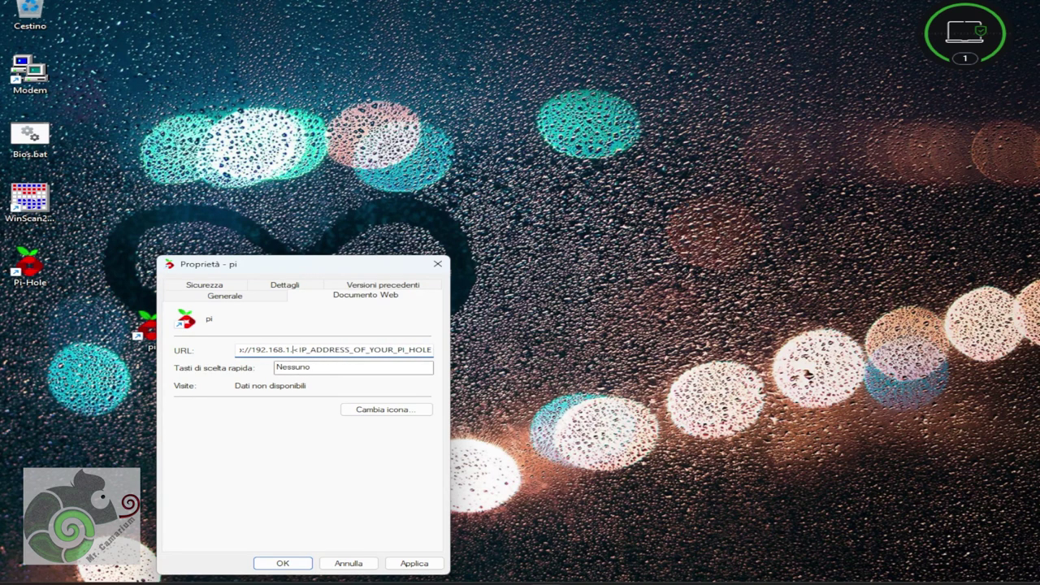
key("Delete")
key("Delete")
key("Delete")
key("Delete")
key("Delete")
key("Delete")
key("Delete")
key("Delete")
key("Delete")
key("Delete")
key("Delete")
key("Delete")
key("Delete")
key("Delete")
key("Delete")
key("Delete")
key("Delete")
key("Delete")
key("Delete")
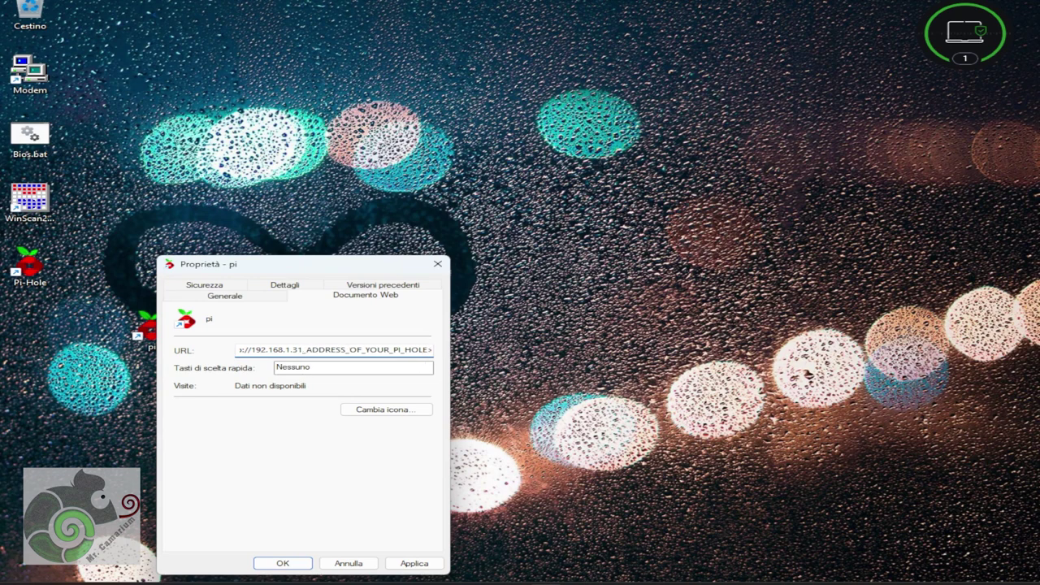
key("Delete")
key("Delete")
key("Delete")
key("Delete")
key("Delete")
key("Delete")
key("Delete")
key("Delete")
key("Delete")
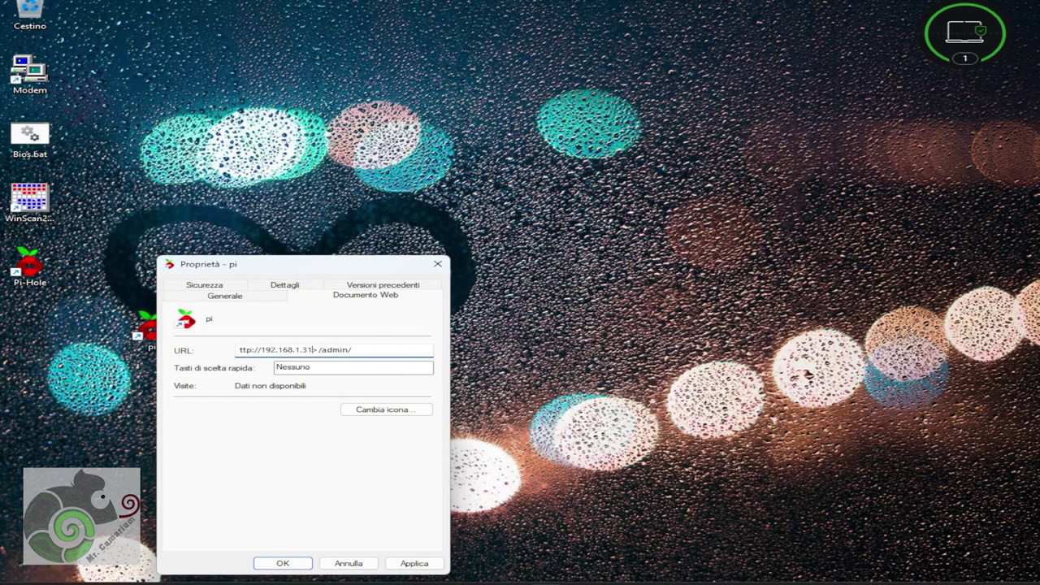
key("Home")
left_click(304, 564)
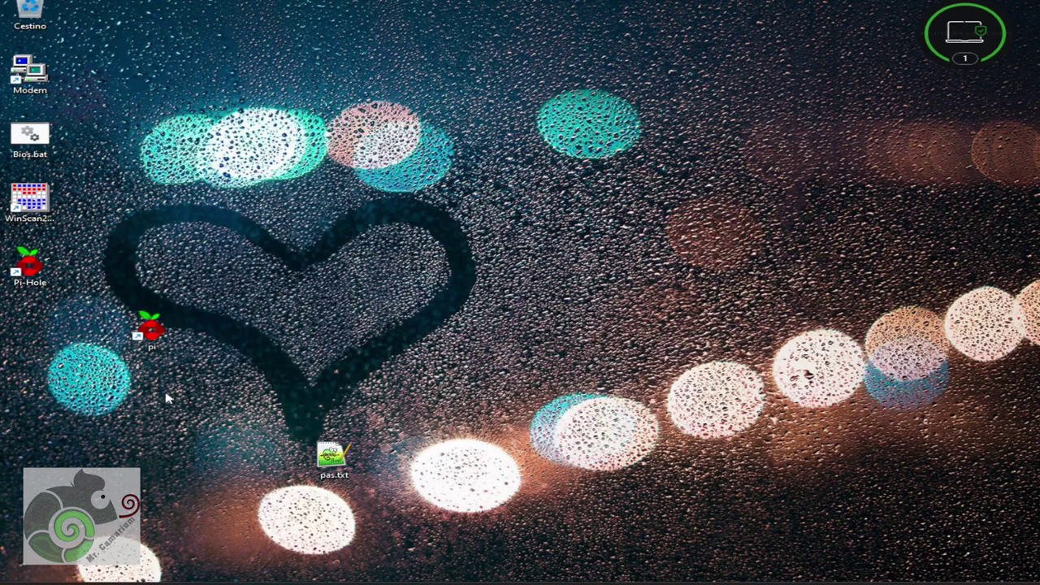
Step: Open the pi shortcut, continue to the site despite the missing HTTPS, and show the login page in English
double_click(161, 335)
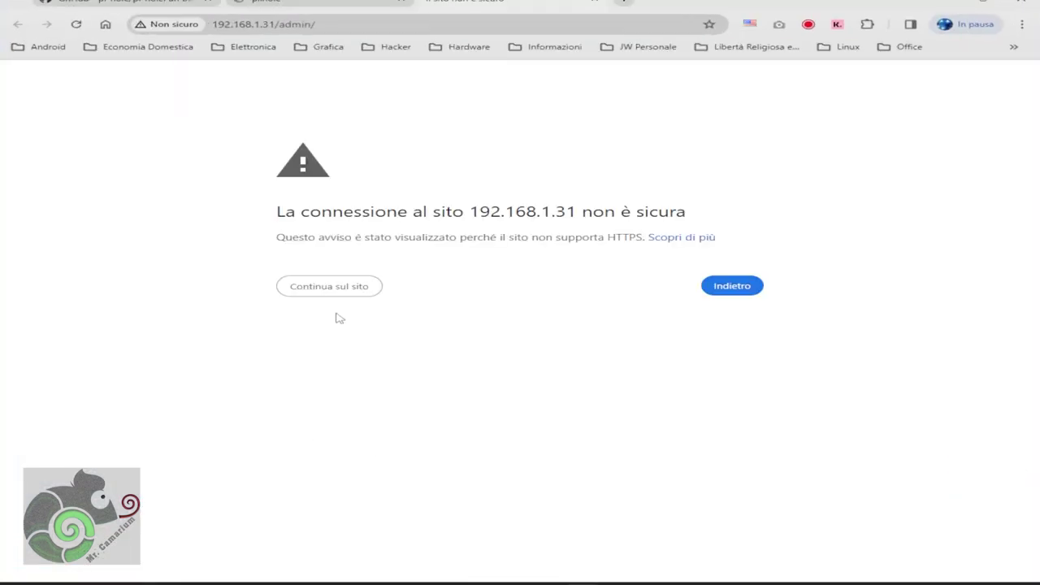
left_click(333, 292)
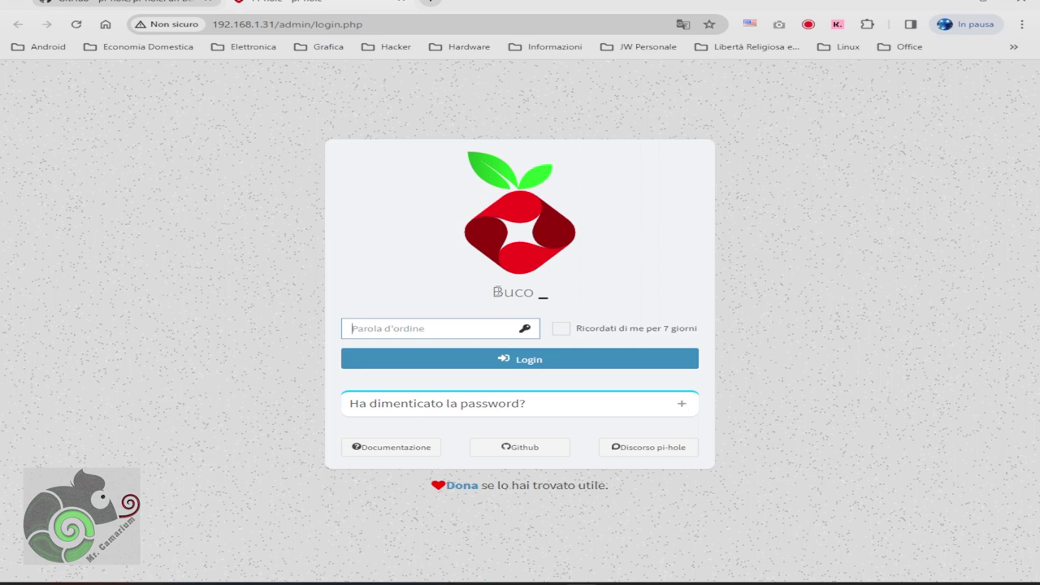
left_click(683, 24)
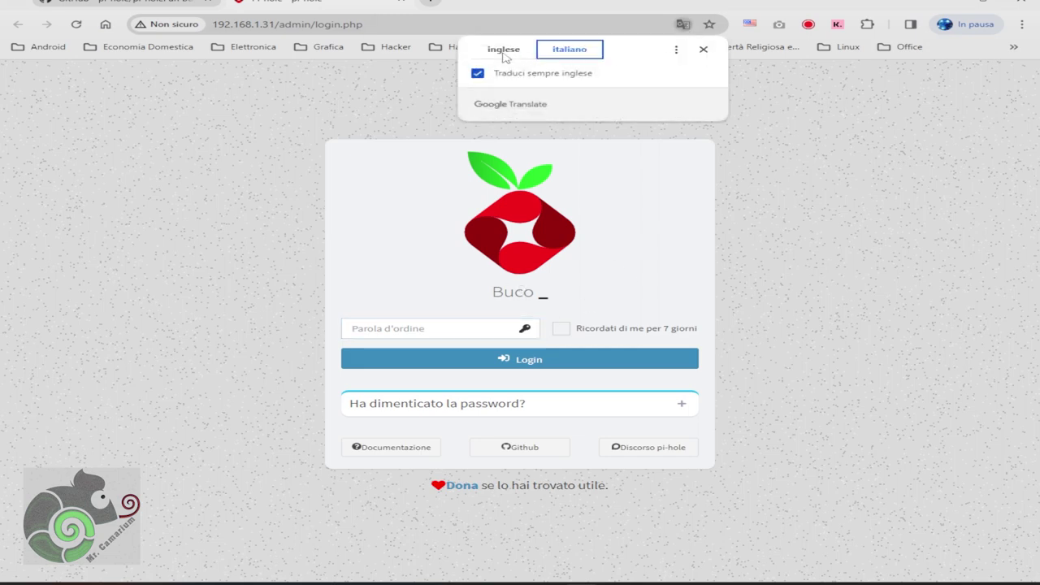
left_click(504, 50)
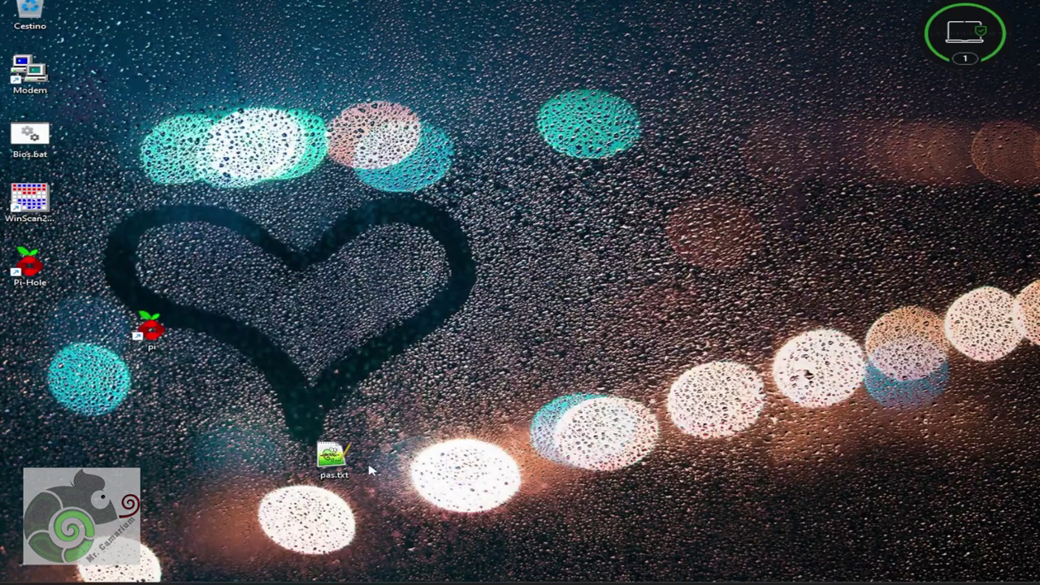
Step: Copy the stored web password from pas.txt on the desktop and return to the Pi-hole login page in Chrome
double_click(332, 458)
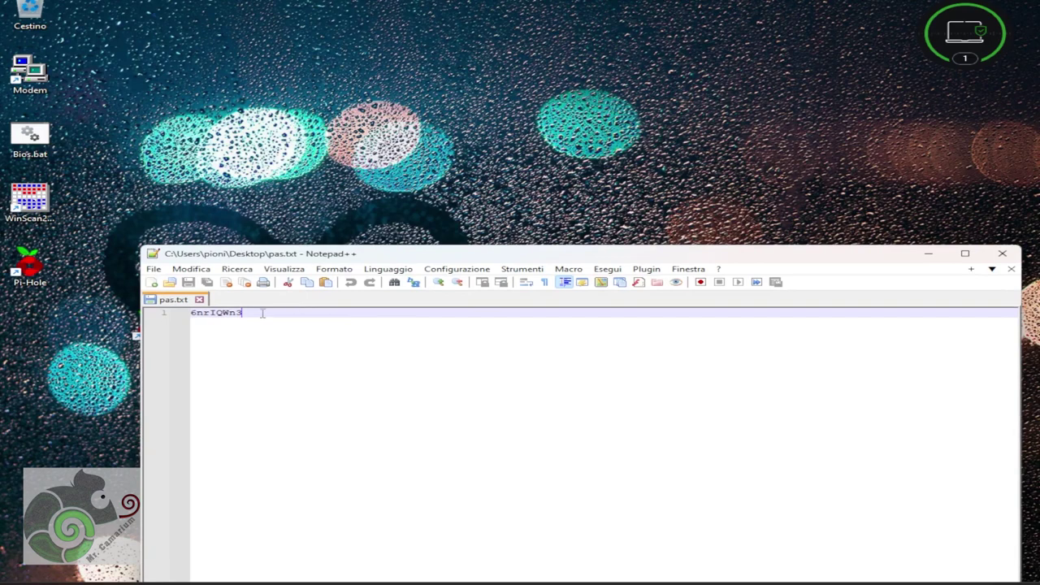
left_click_drag(264, 313, 192, 313)
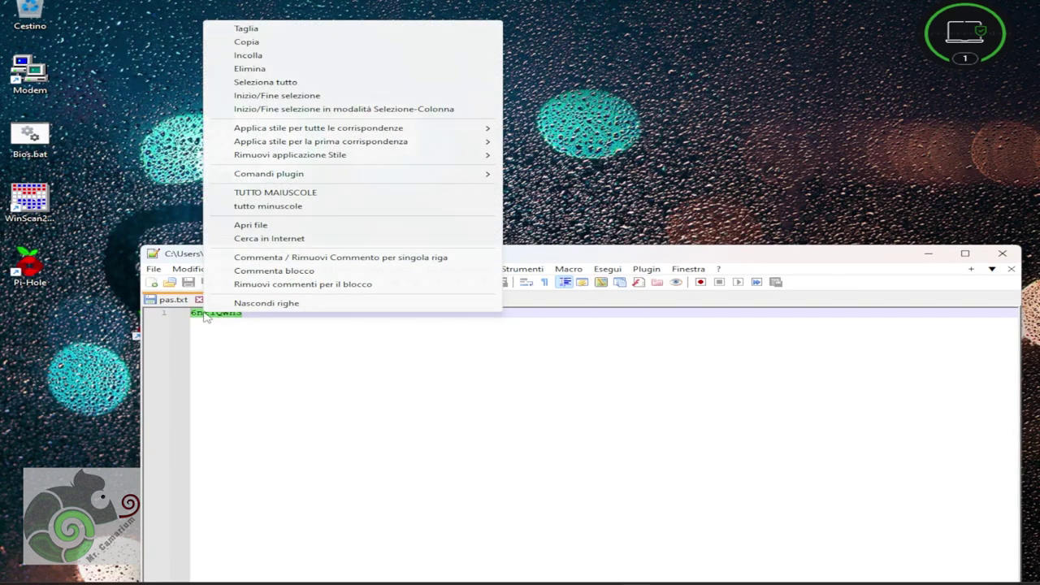
right_click(203, 312)
left_click(254, 45)
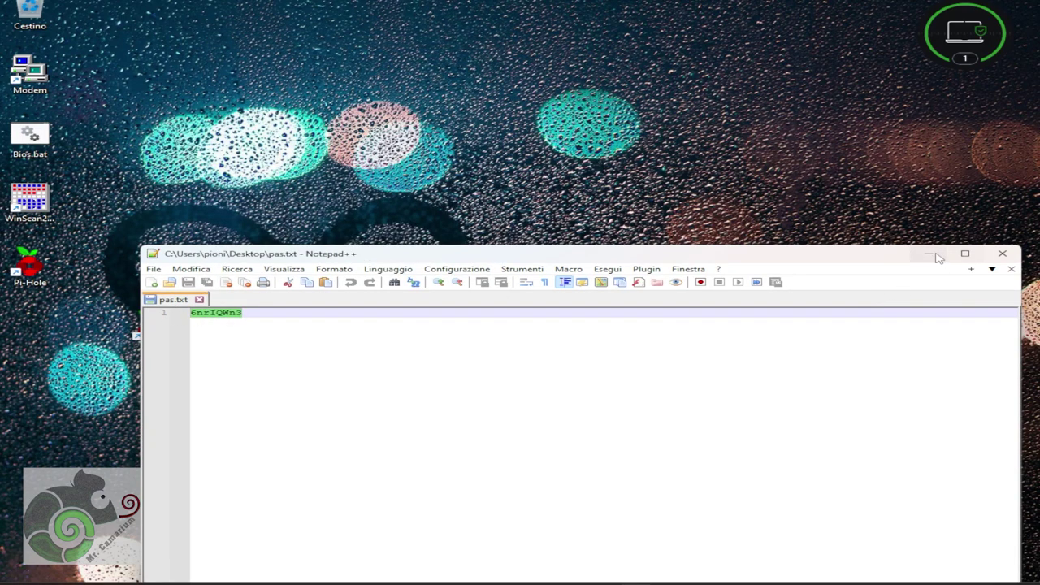
left_click(928, 253)
key("alt+Tab")
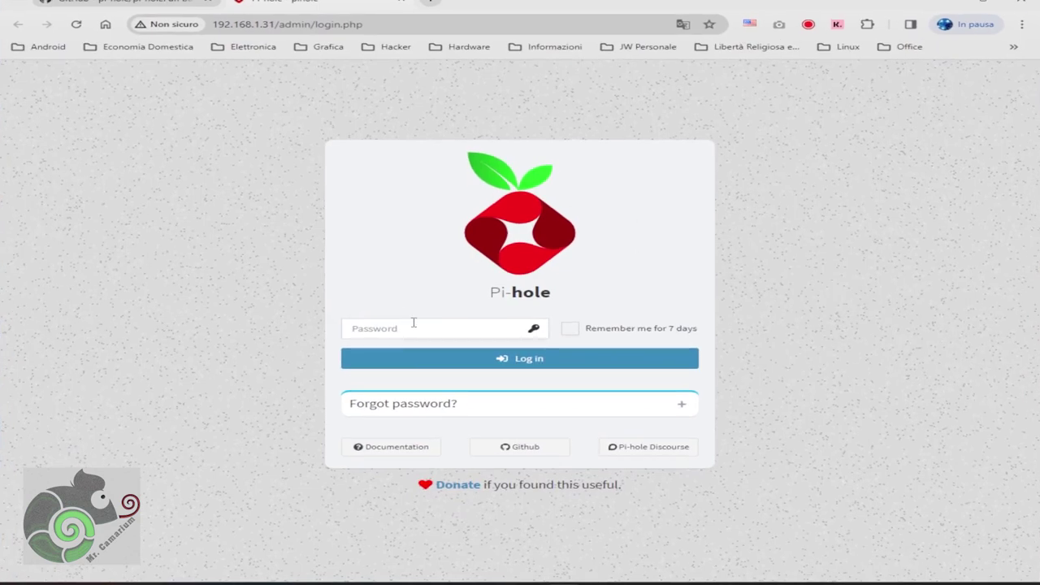
Step: Log in to Pi-hole with the copied web password and save the credentials in the browser
right_click(414, 328)
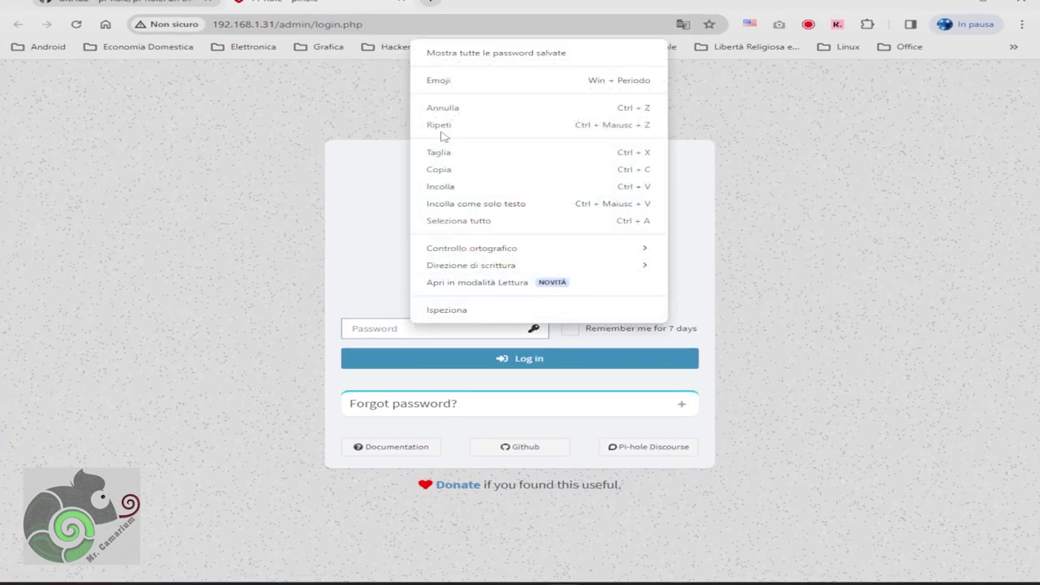
left_click(450, 187)
left_click(528, 362)
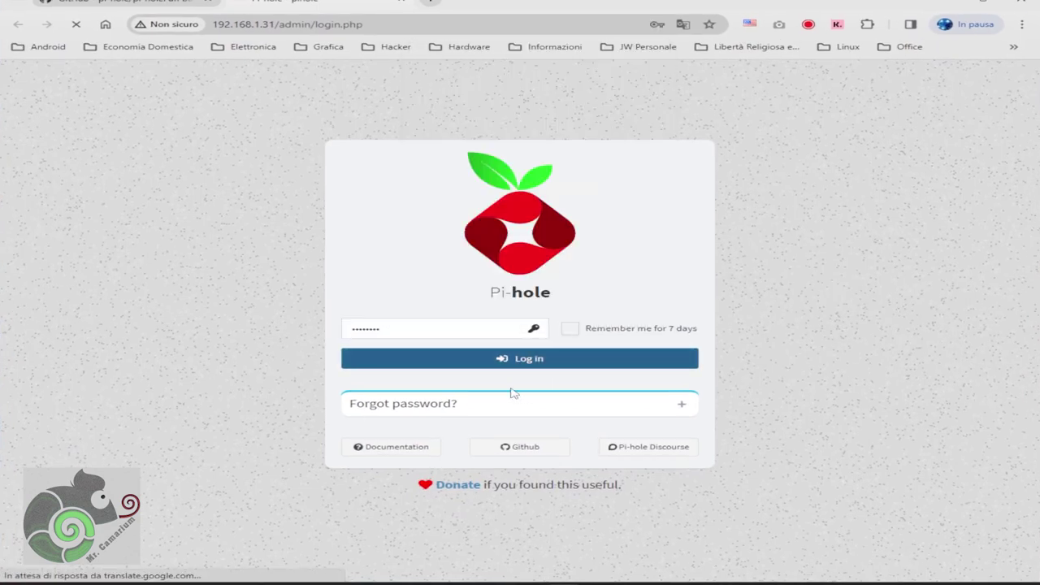
left_click(625, 209)
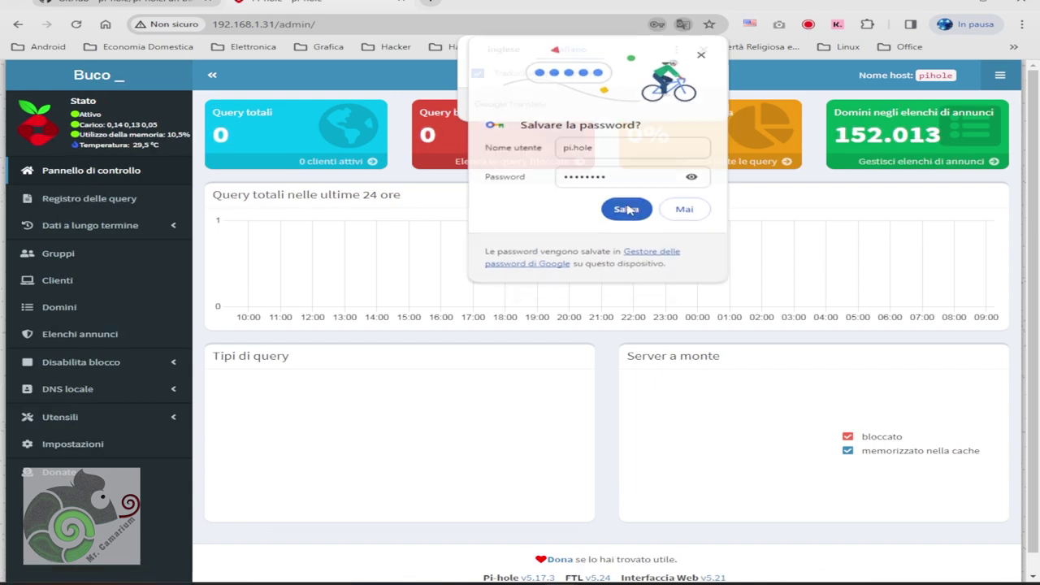
left_click(703, 49)
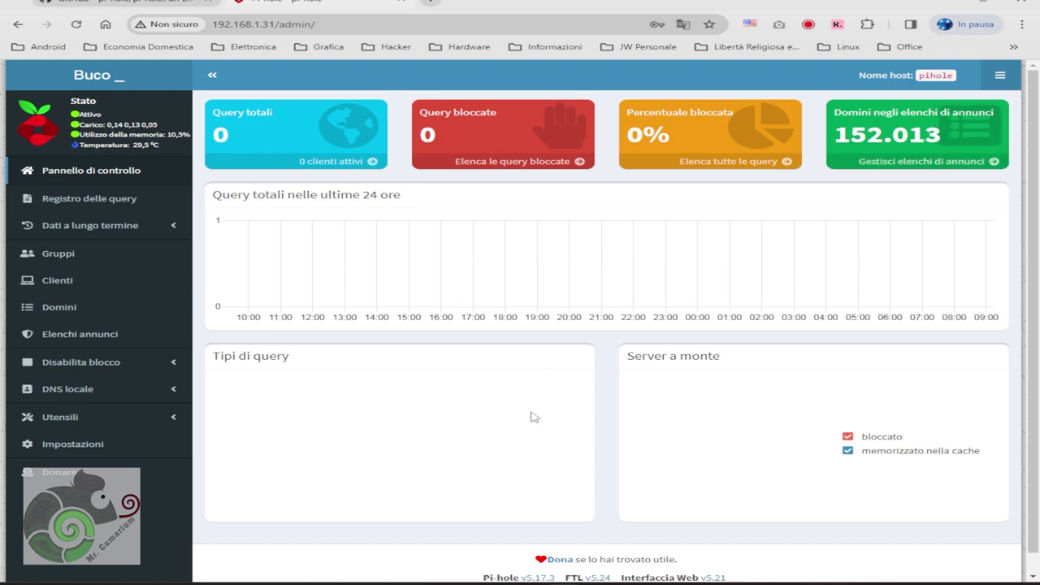
Step: Review the ad list management page and its existing list, and go back to the dashboard
left_click(71, 335)
scroll(325, 455, "down", 2)
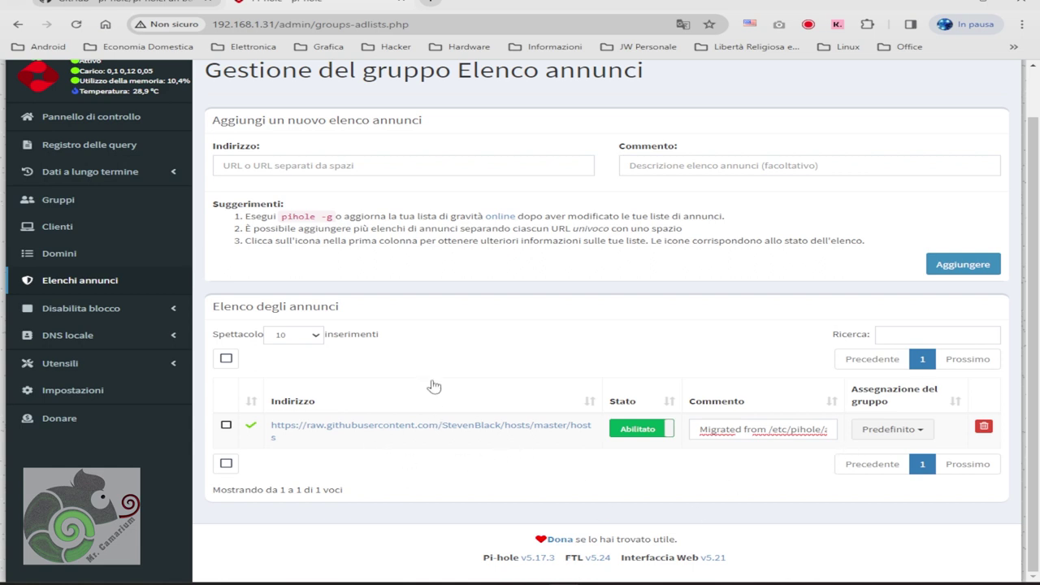
scroll(439, 394, "up", 1)
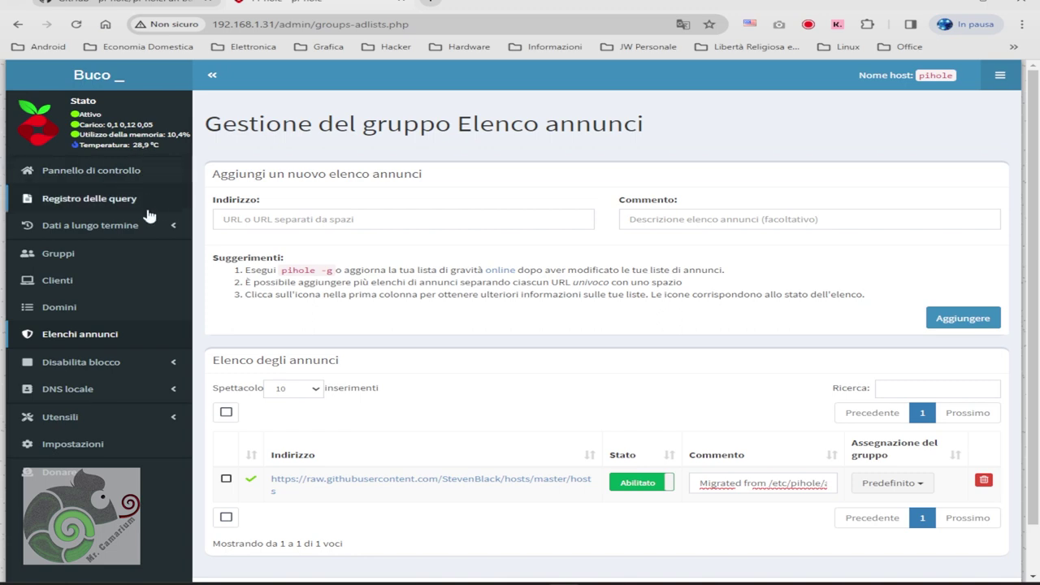
left_click(73, 170)
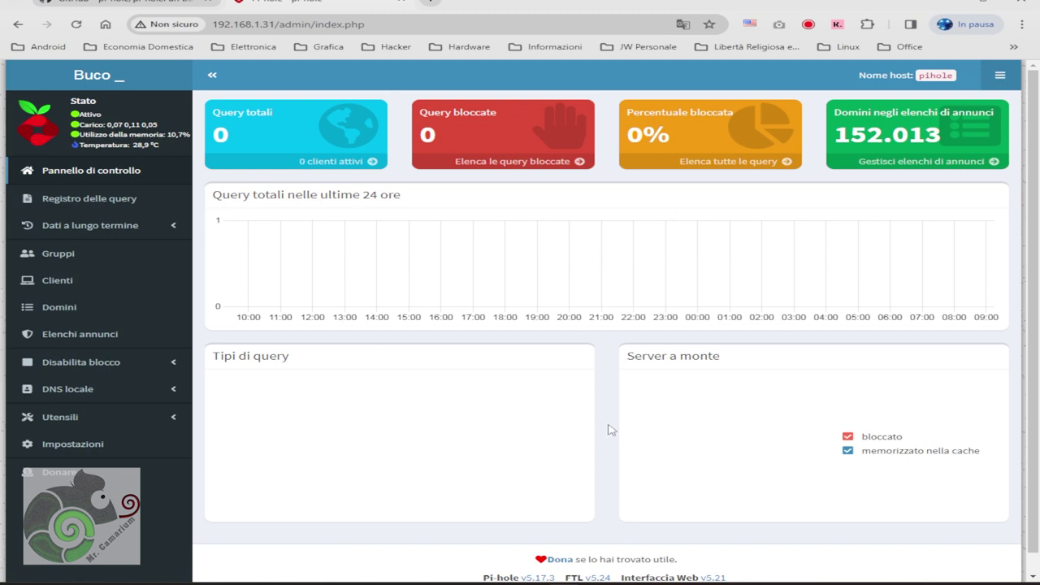
Step: Look through the query log and the long-term data's Graphics and Query Log pages
left_click(88, 205)
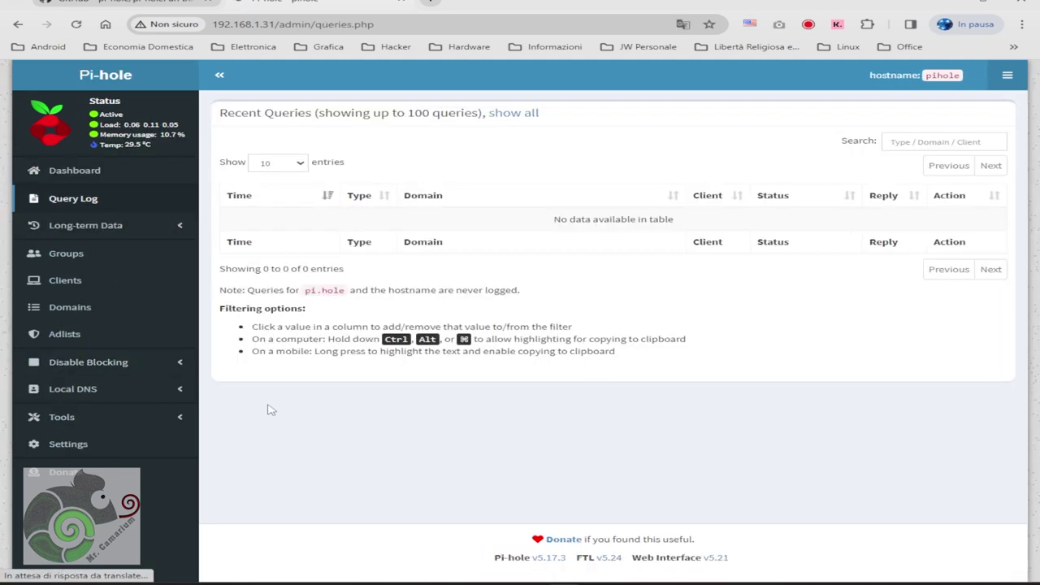
left_click(93, 226)
left_click(84, 250)
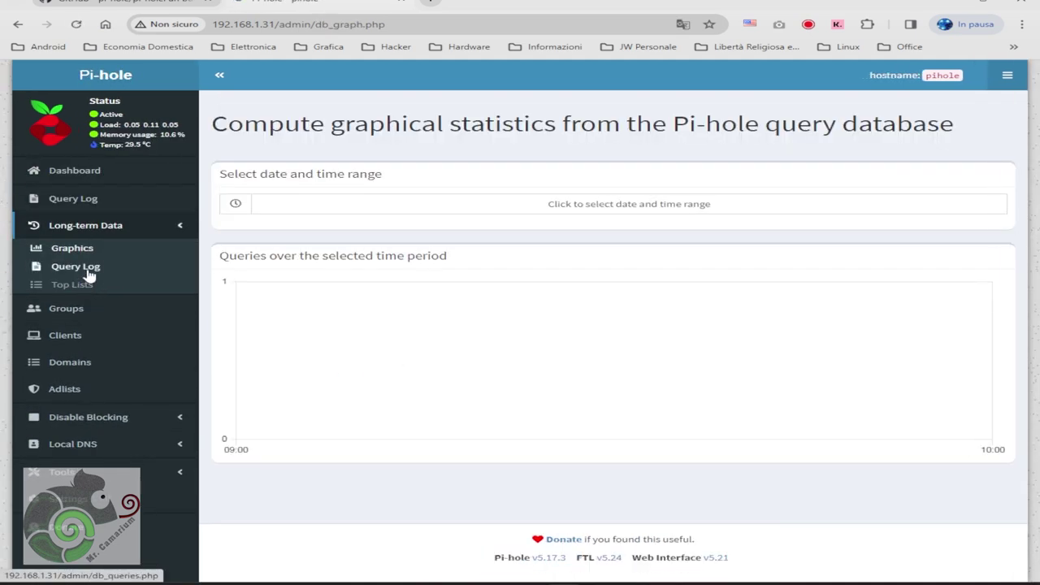
left_click(98, 273)
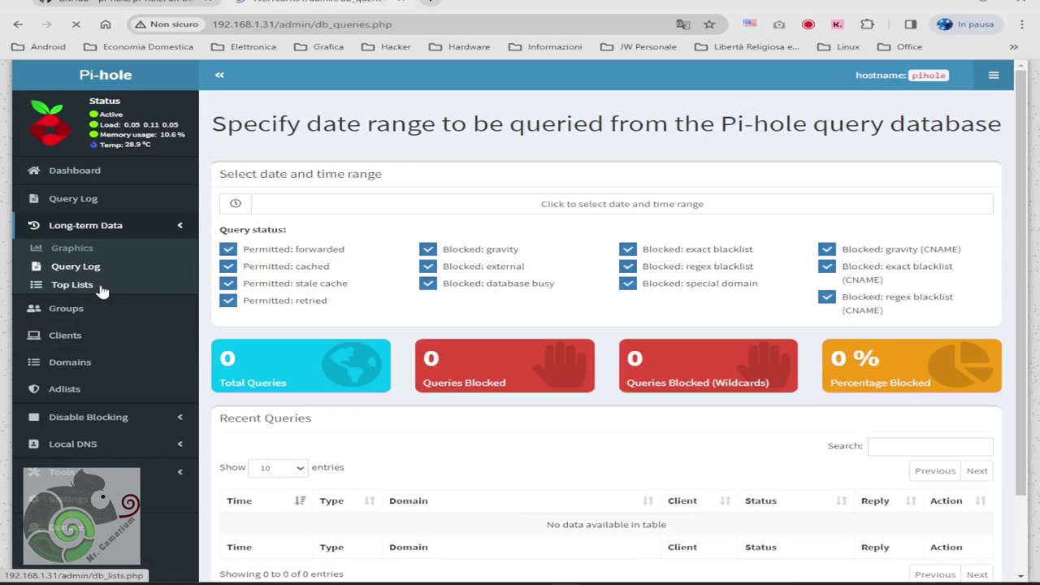
Step: Rename the Default group to Pubblicità in group management, and switch the group off and back on
left_click(57, 309)
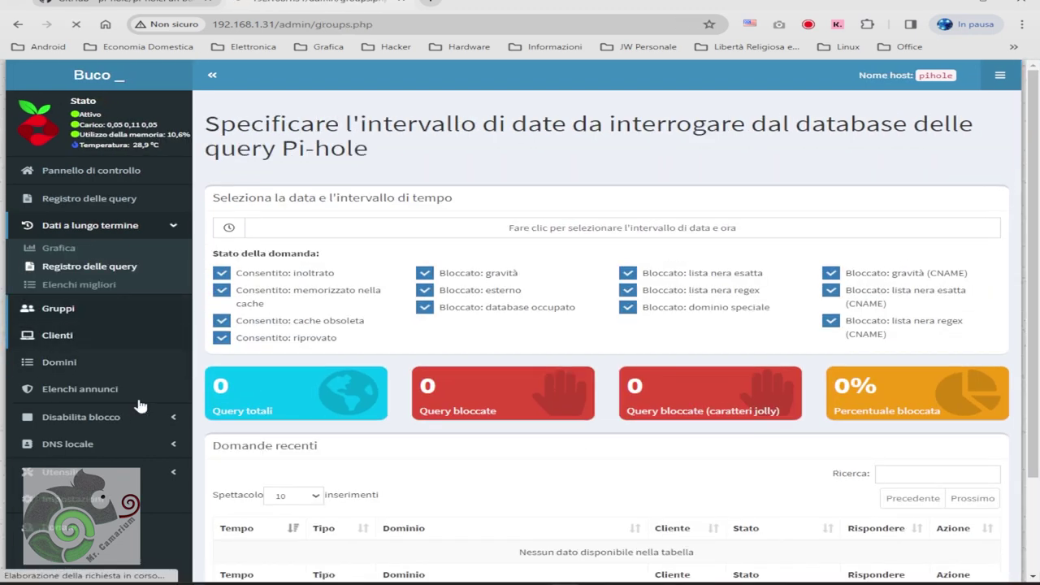
scroll(390, 479, "down", 1)
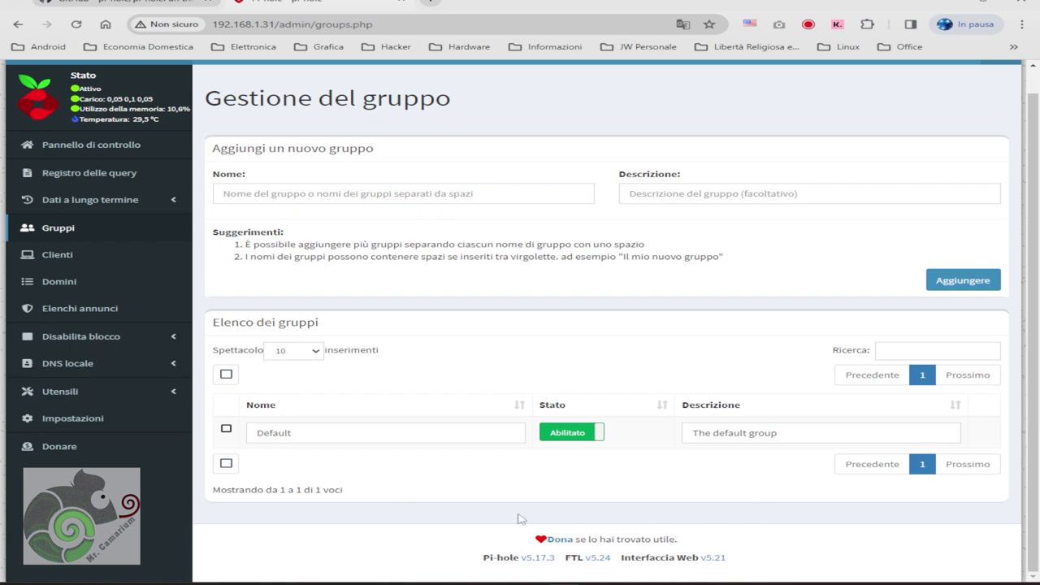
left_click_drag(306, 433, 251, 434)
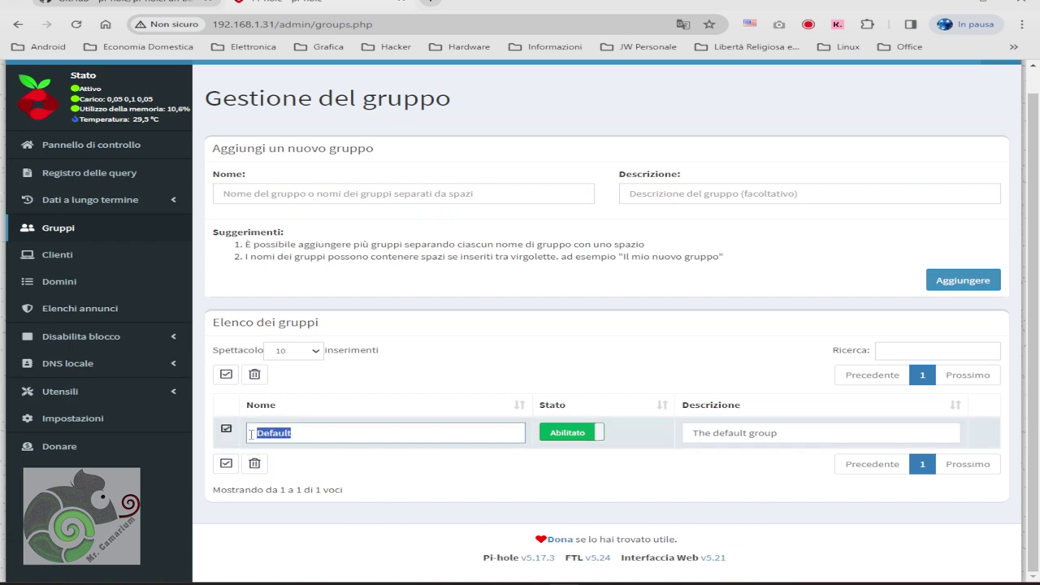
type("Pub")
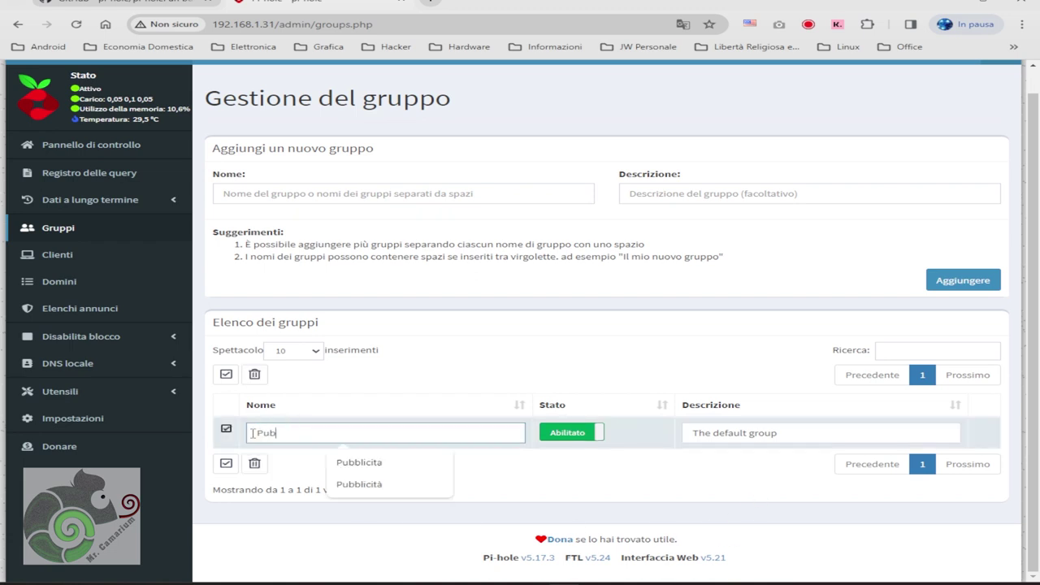
type("blicita")
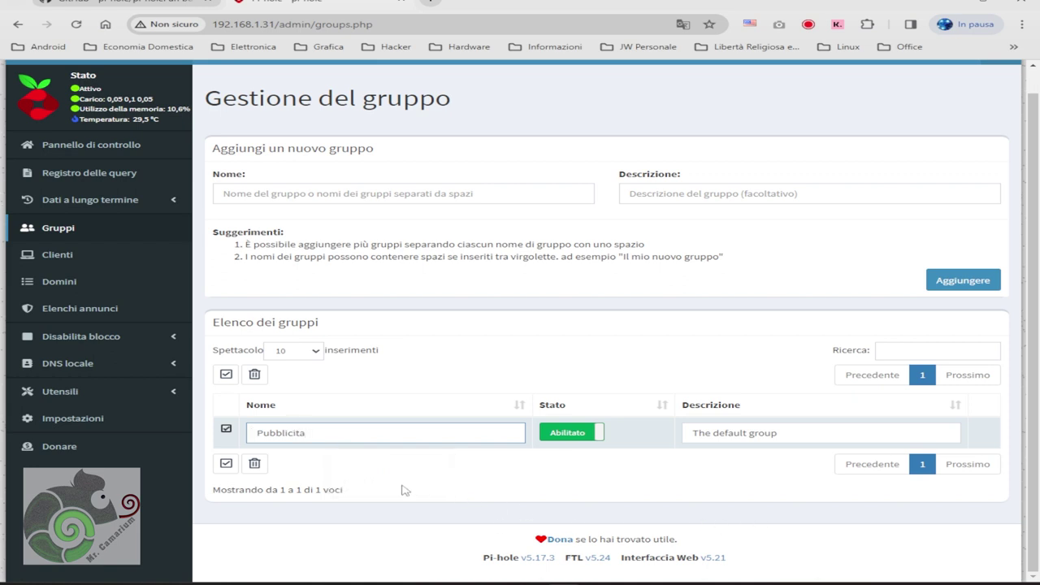
key("BackSpace")
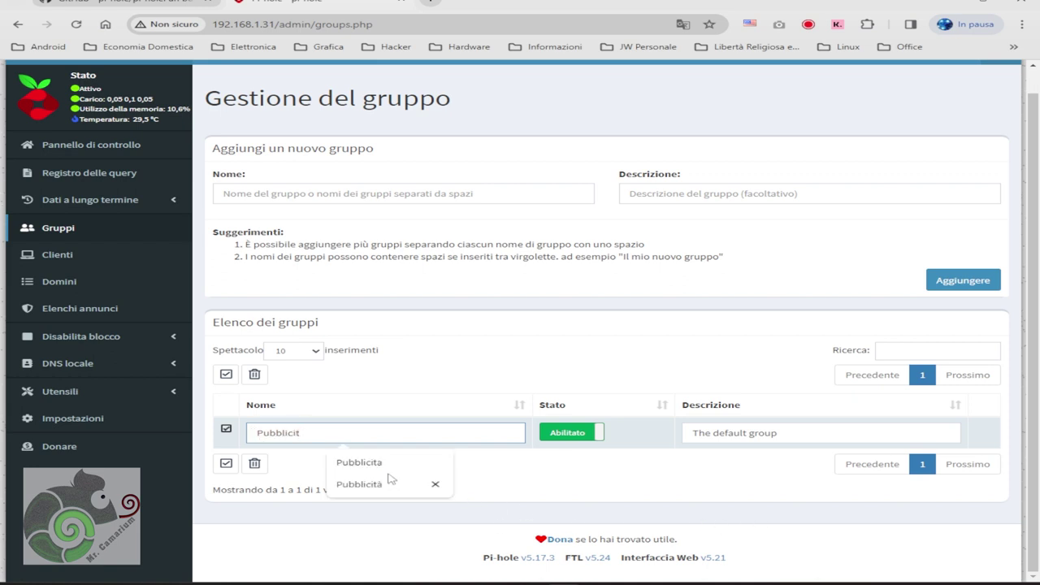
type("à")
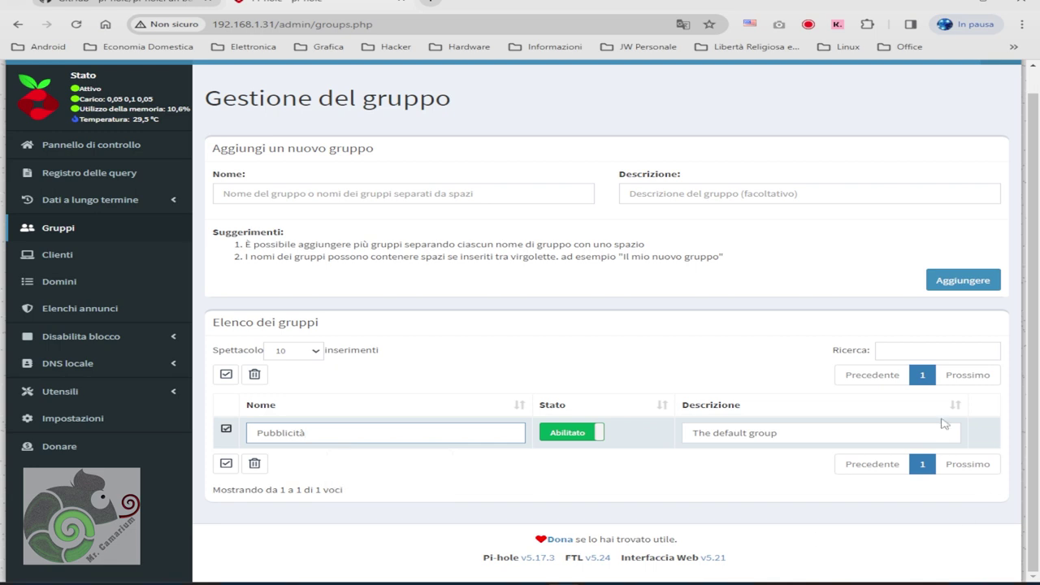
left_click(405, 484)
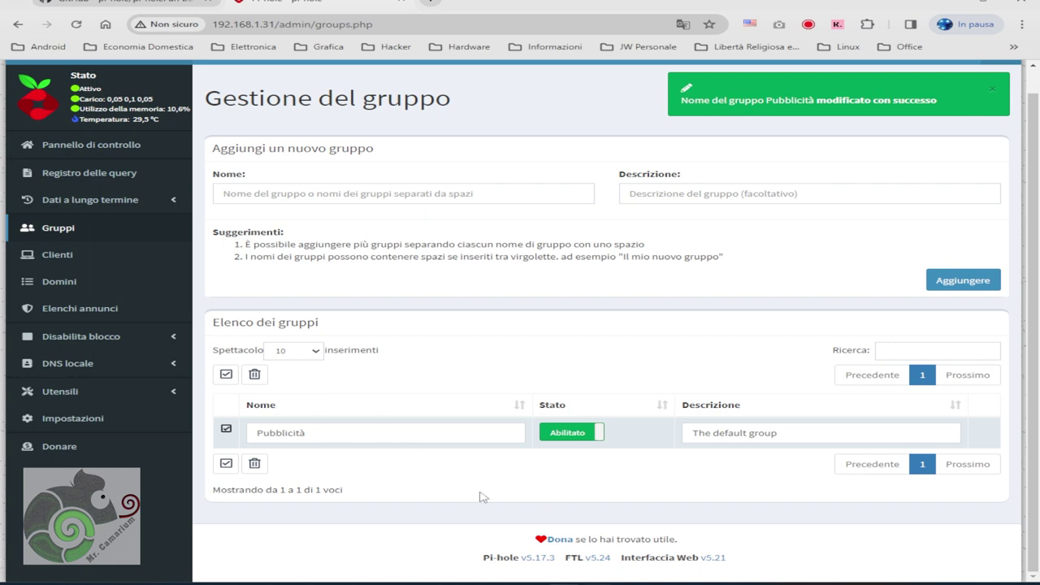
left_click(574, 434)
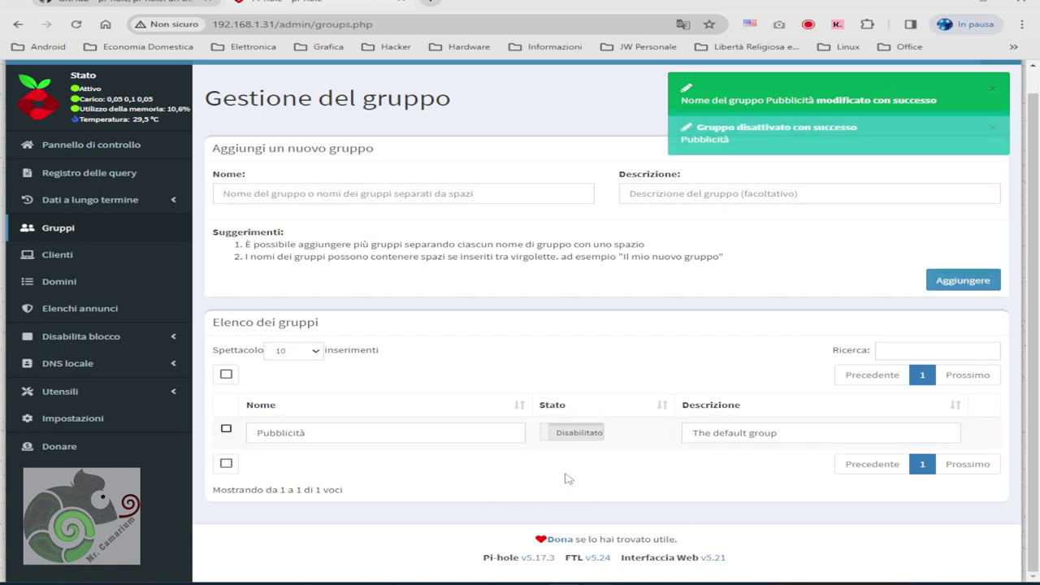
left_click(575, 433)
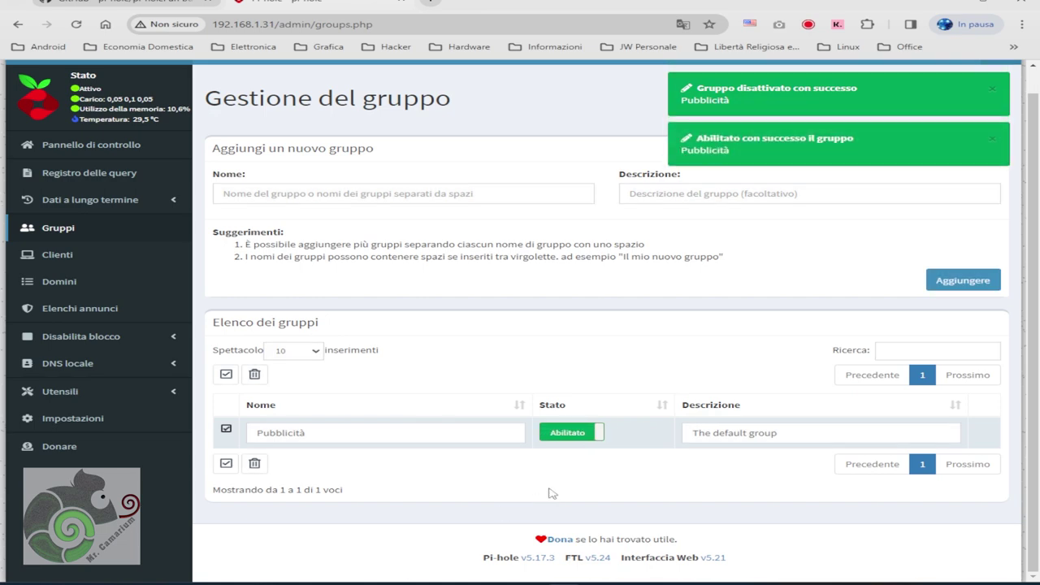
Step: Review the client group management page and the domain management page with its blacklist and whitelist options
left_click(57, 255)
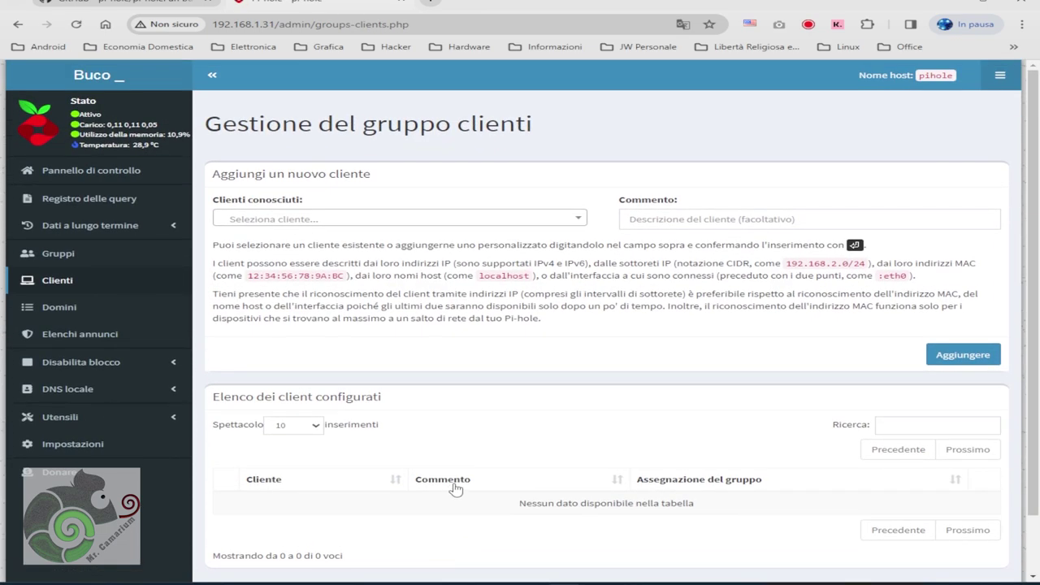
left_click(63, 308)
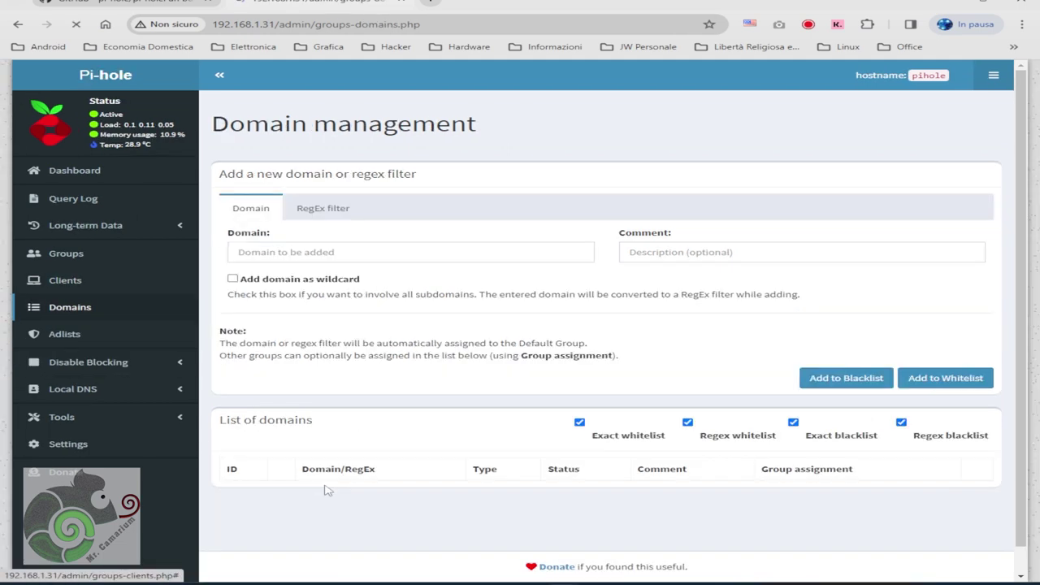
scroll(378, 498, "down", 2)
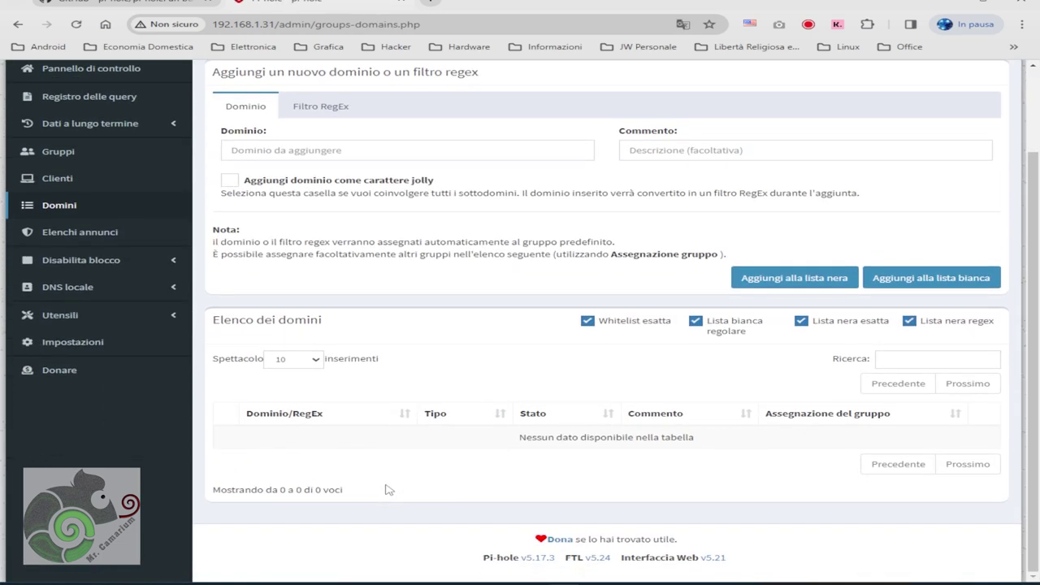
scroll(390, 490, "up", 2)
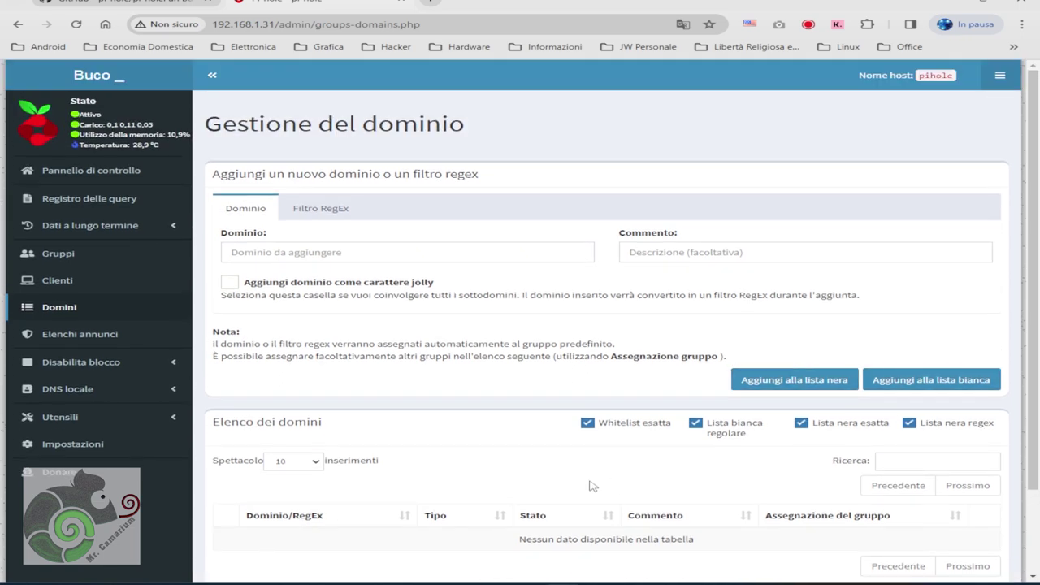
scroll(487, 488, "down", 2)
Step: Examine the ad list management page and the available durations for disabling blocking
left_click(79, 236)
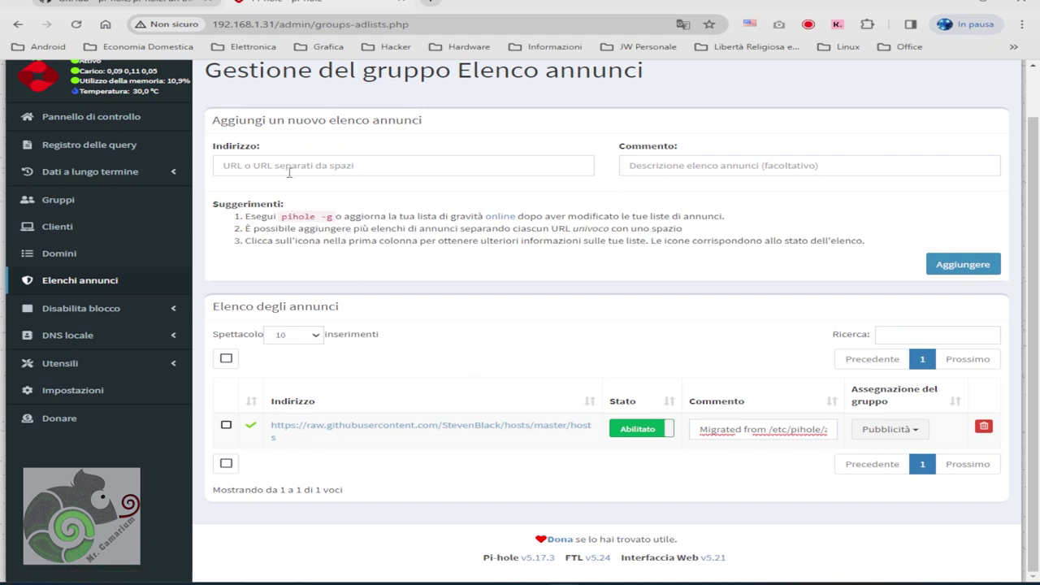
left_click(310, 169)
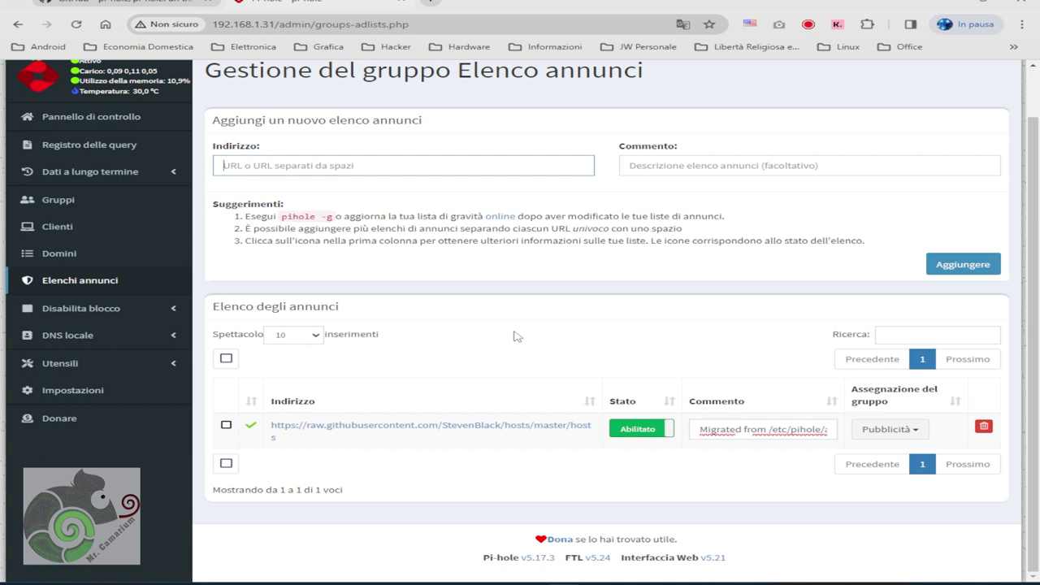
left_click(69, 309)
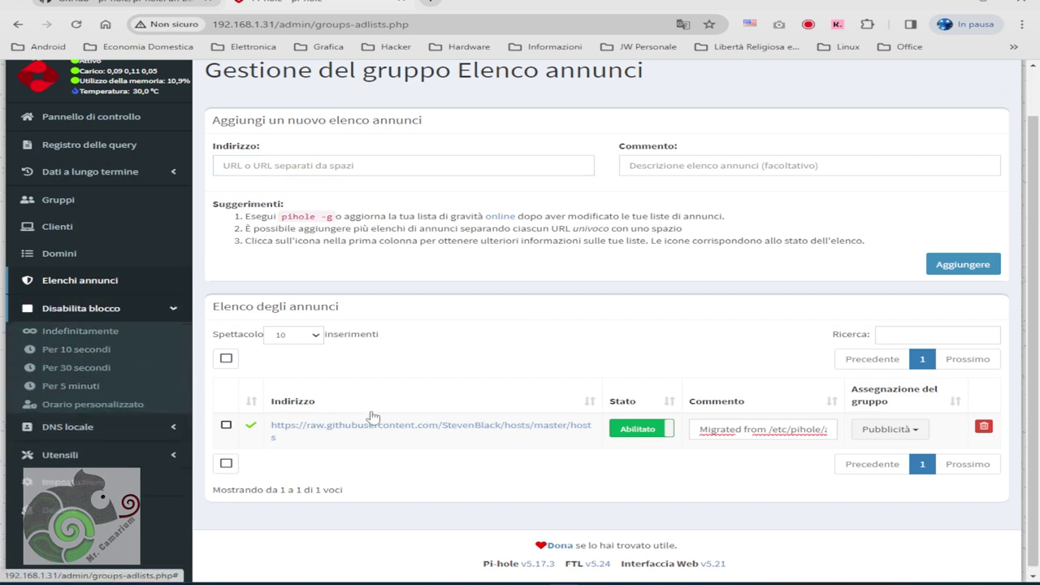
scroll(388, 290, "up", 1)
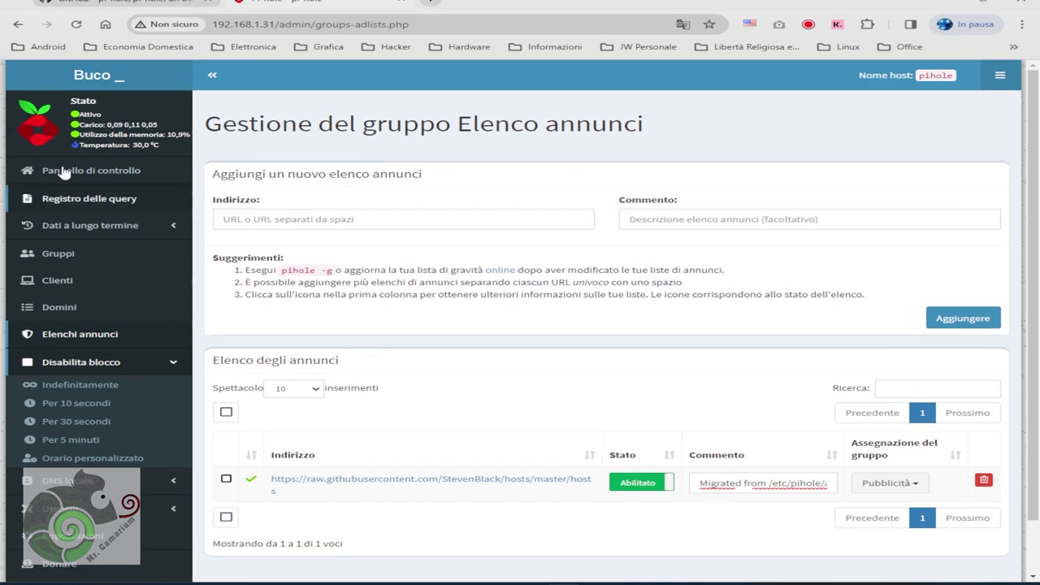
scroll(320, 325, "down", 1)
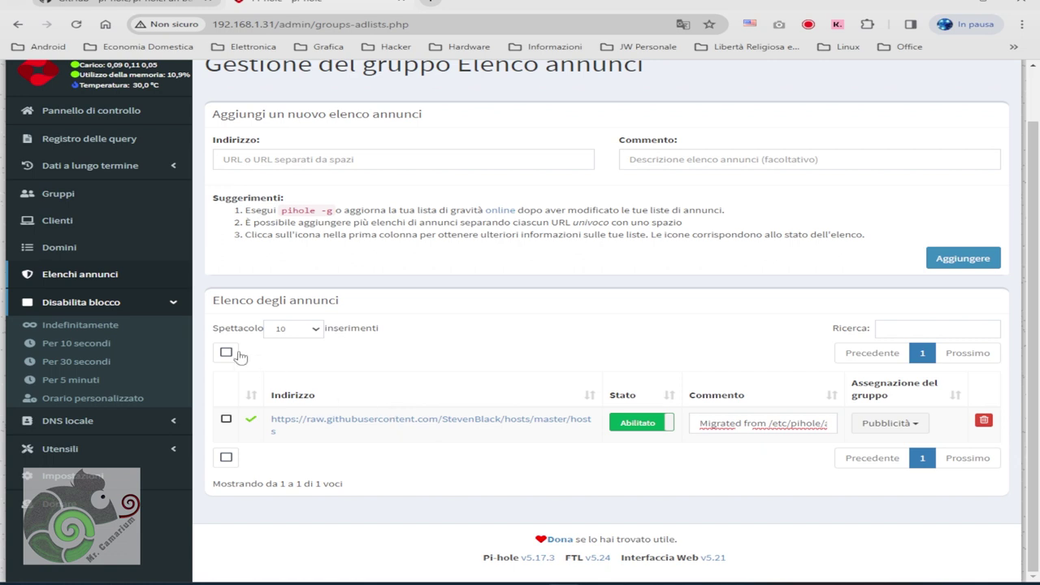
left_click(173, 303)
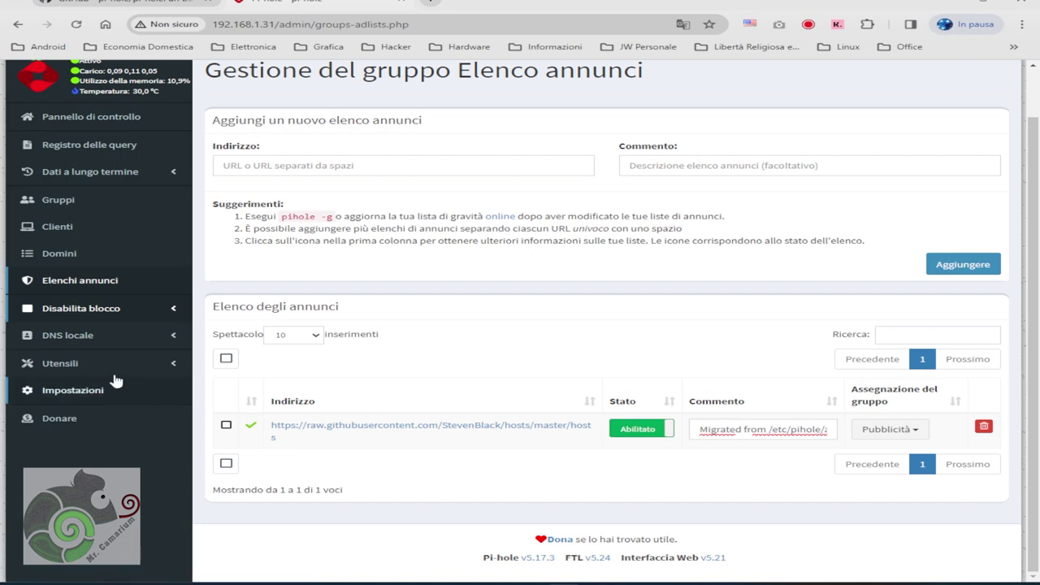
Step: Examine the local DNS records page and its form for adding domain/IP combinations
left_click(87, 336)
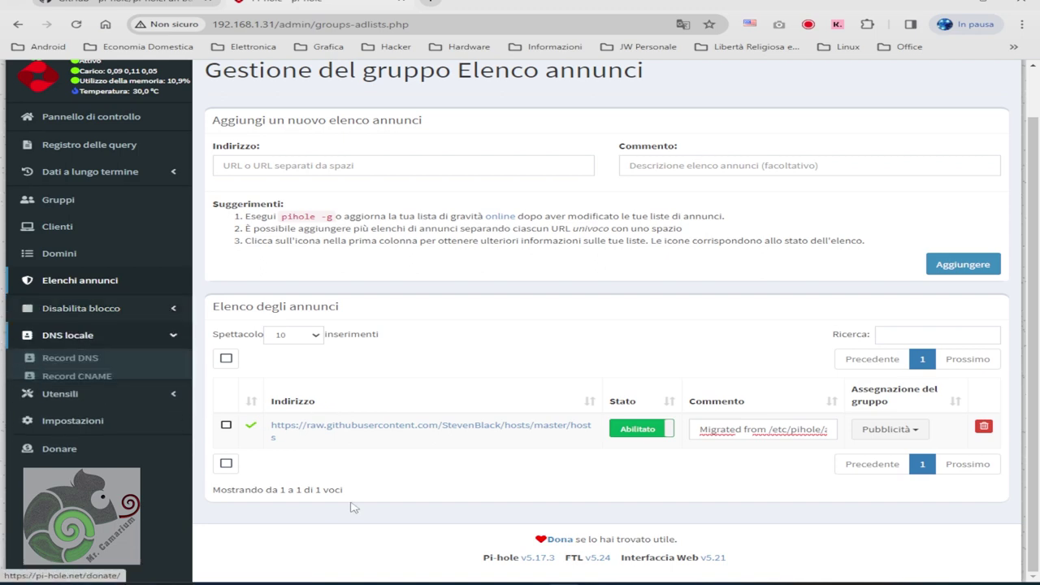
left_click(79, 358)
scroll(459, 465, "down", 1)
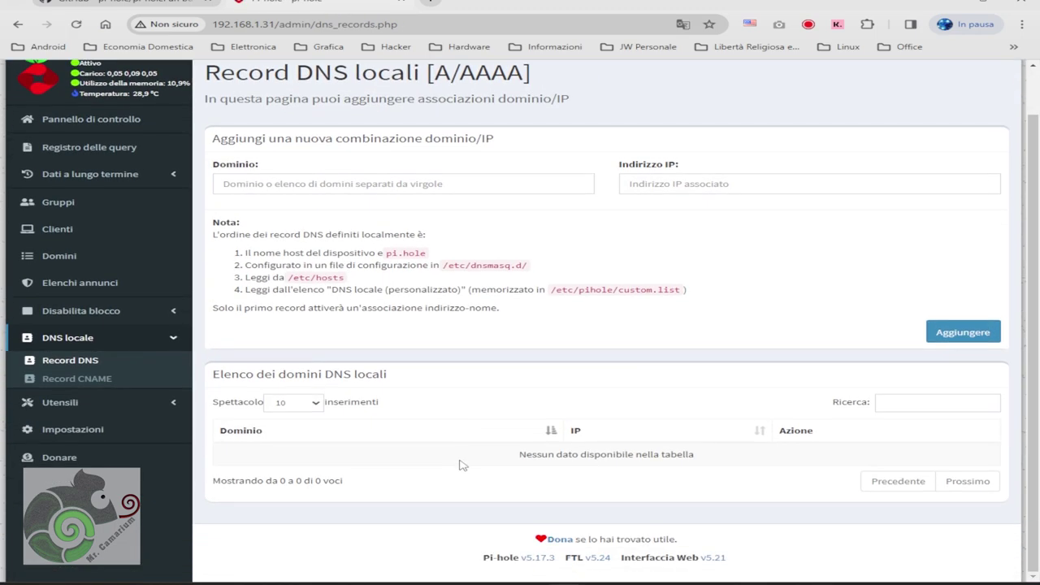
left_click(84, 339)
Step: Check the Pi-hole diagnosis page, run the Gravity update of the blocked domains list, and read through its output
left_click(83, 367)
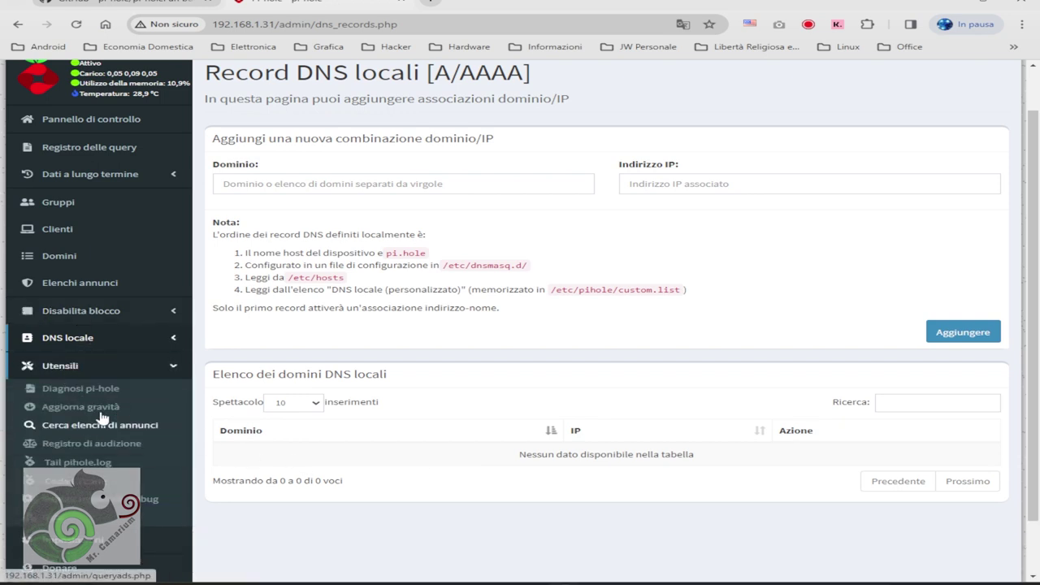
left_click(65, 388)
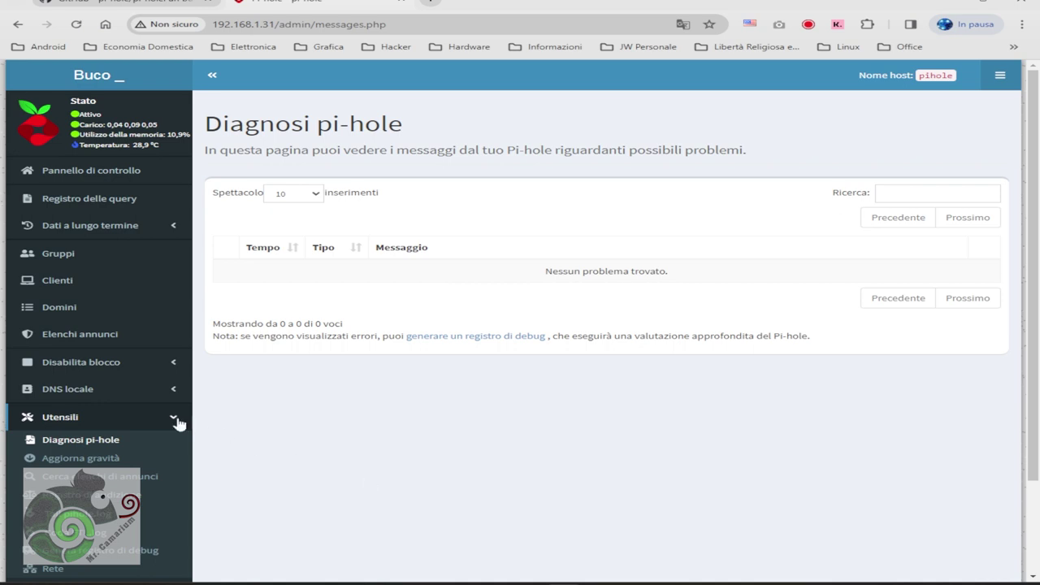
left_click(73, 459)
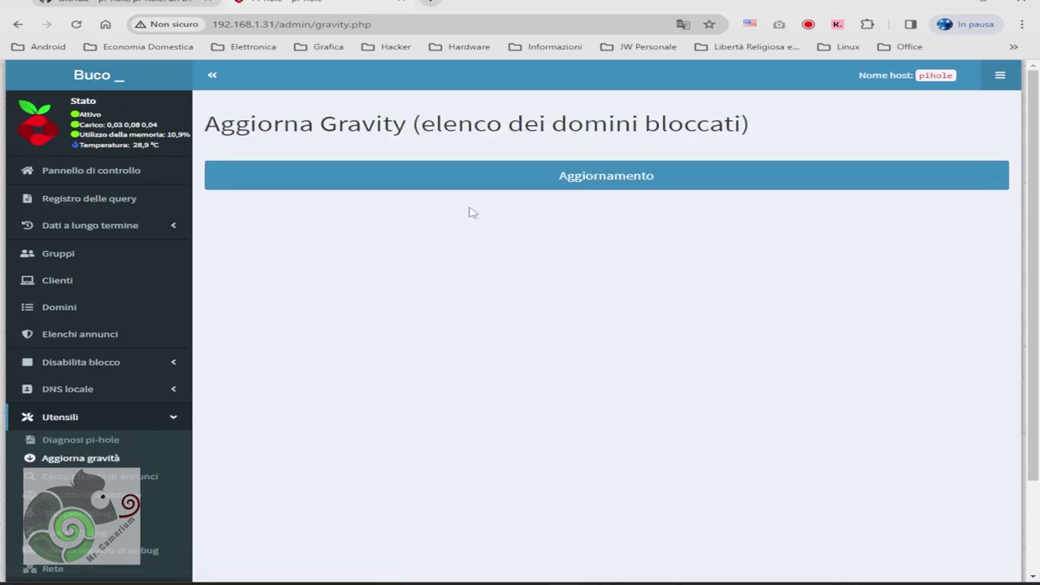
left_click(609, 177)
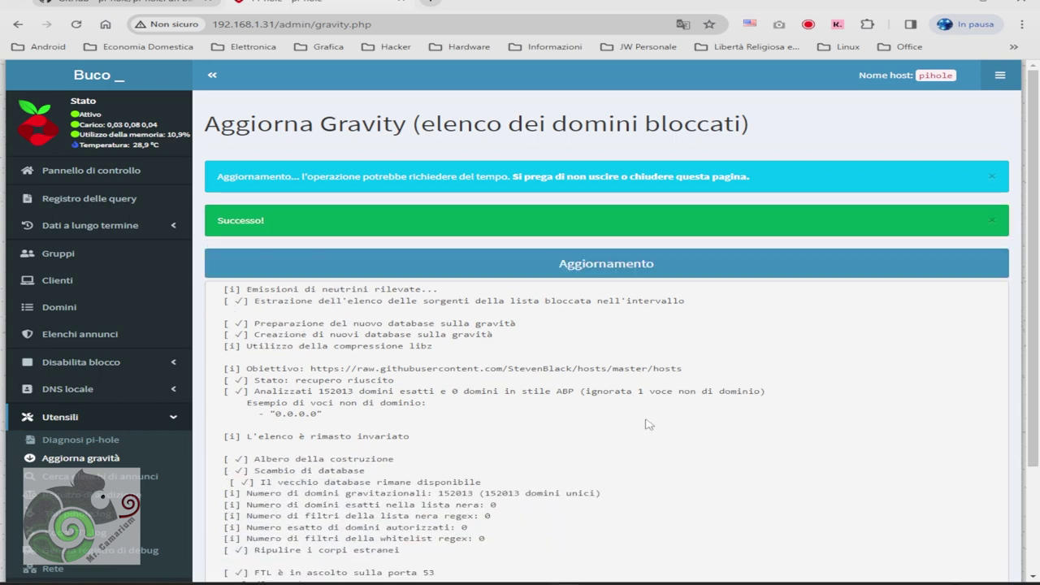
scroll(592, 403, "down", 2)
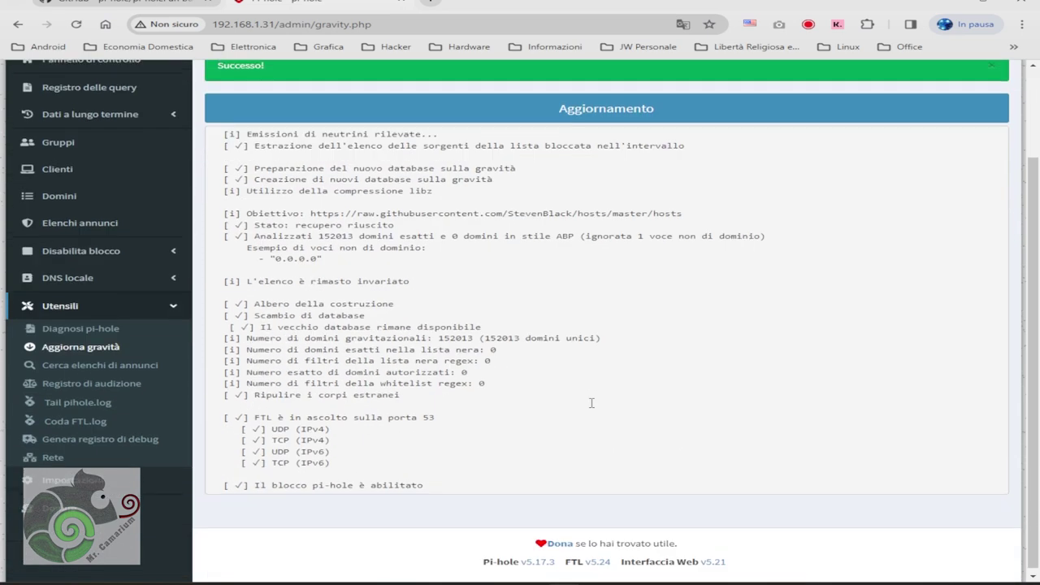
scroll(591, 403, "up", 2)
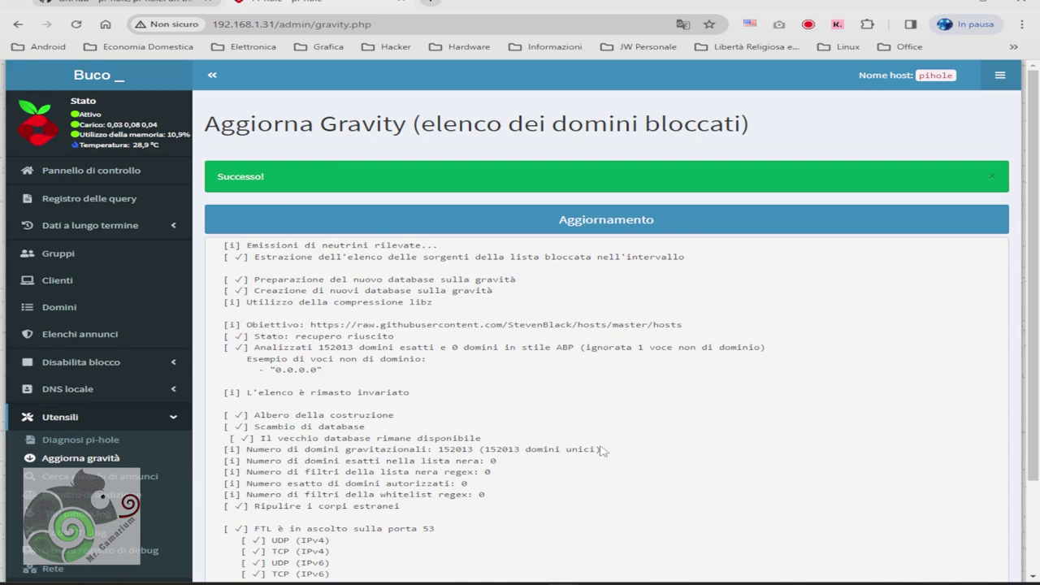
Step: Revisit the diagnosis and Gravity update pages and return to the dashboard to check the domains on ad lists
left_click(78, 440)
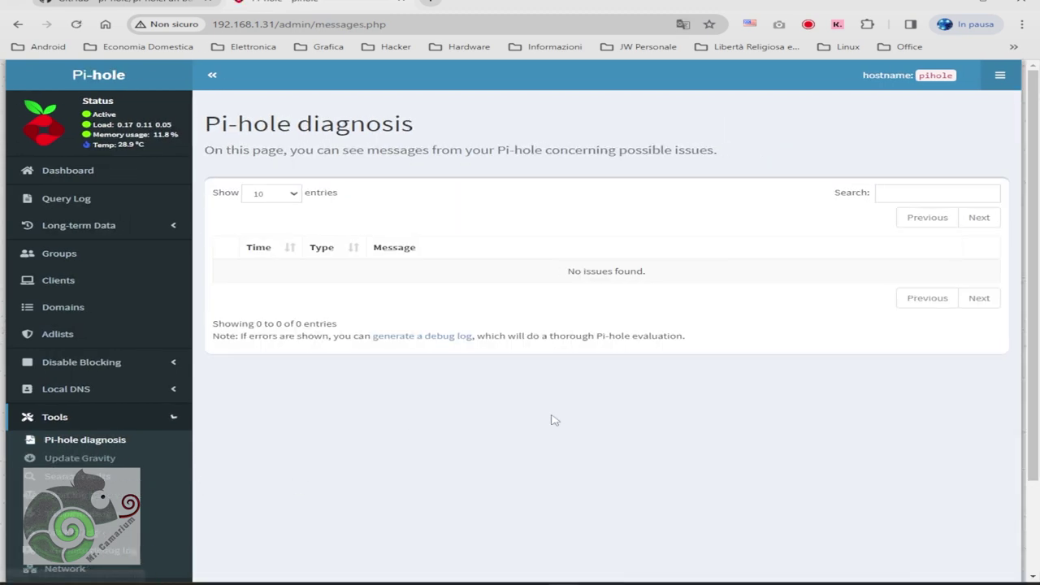
left_click(61, 458)
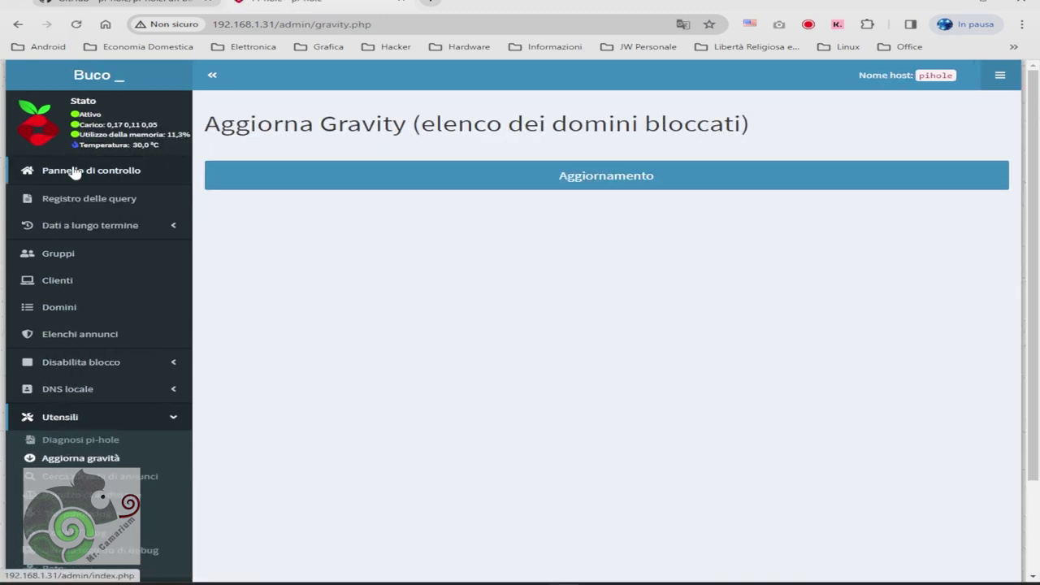
left_click(73, 172)
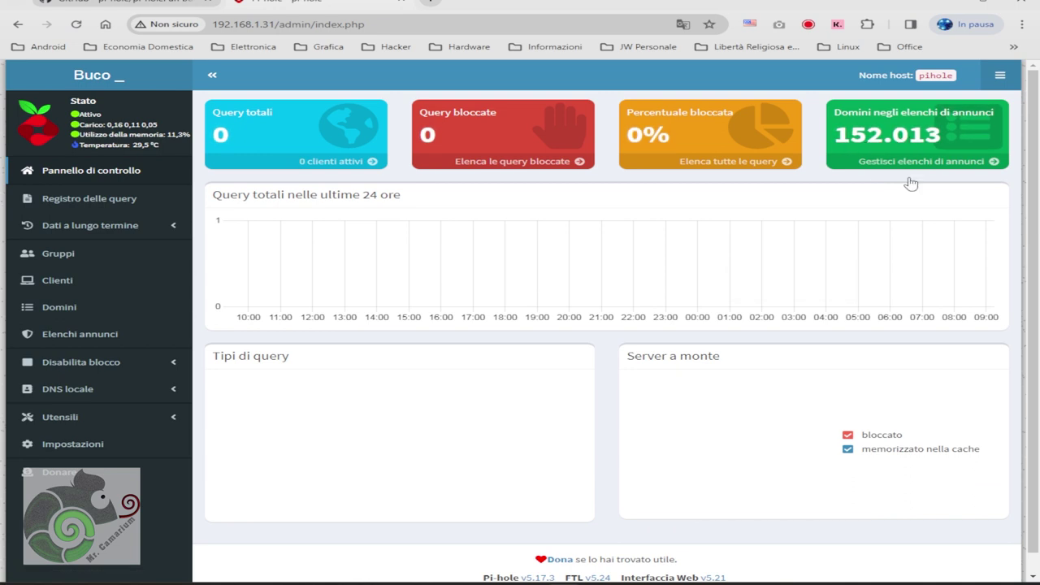
Step: Open the tool for finding blocked domains in the ad lists and look over its search options
left_click(60, 417)
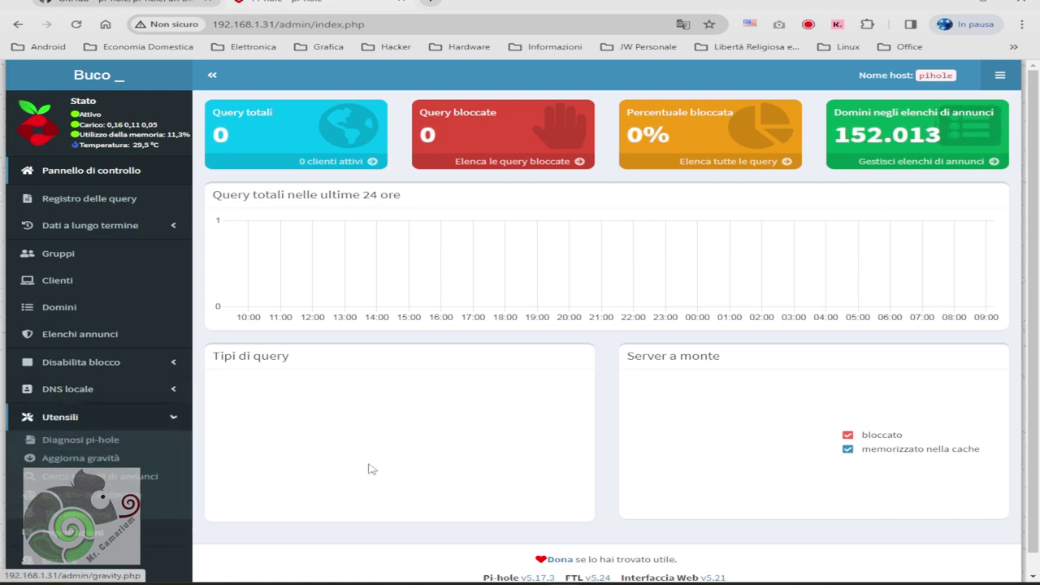
scroll(372, 469, "down", 1)
left_click(39, 399)
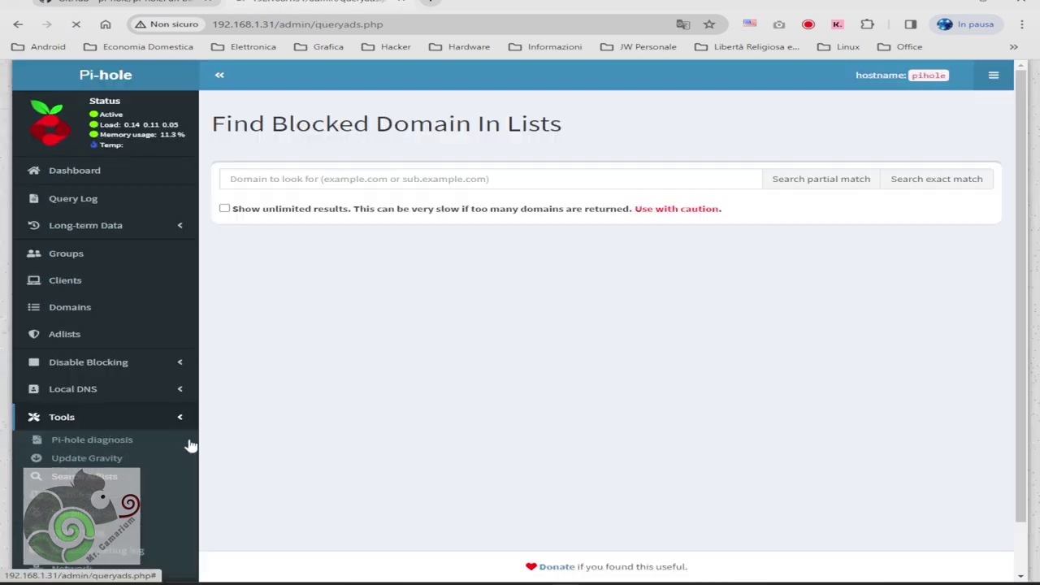
scroll(515, 431, "down", 1)
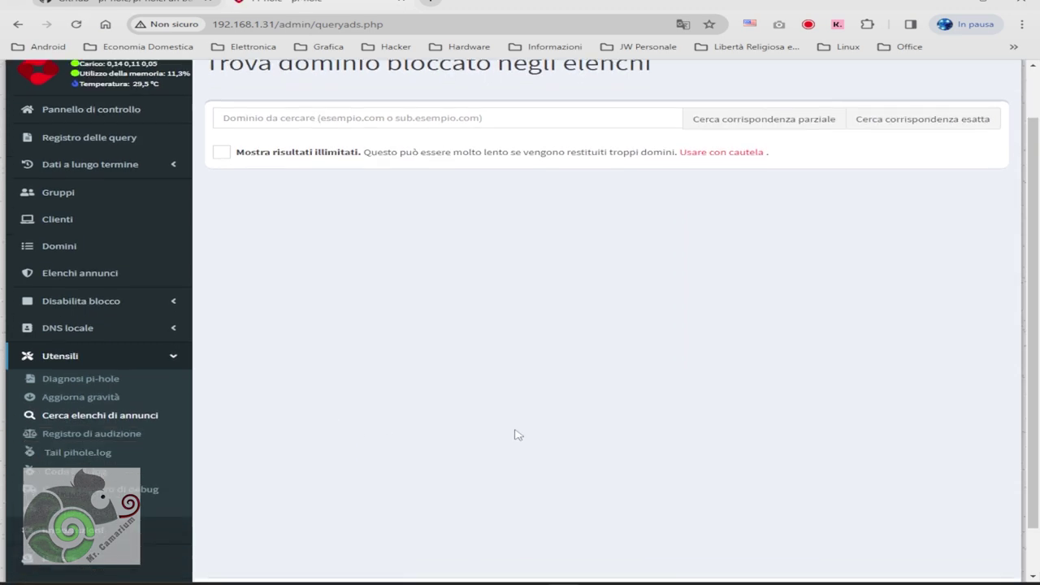
scroll(515, 431, "up", 1)
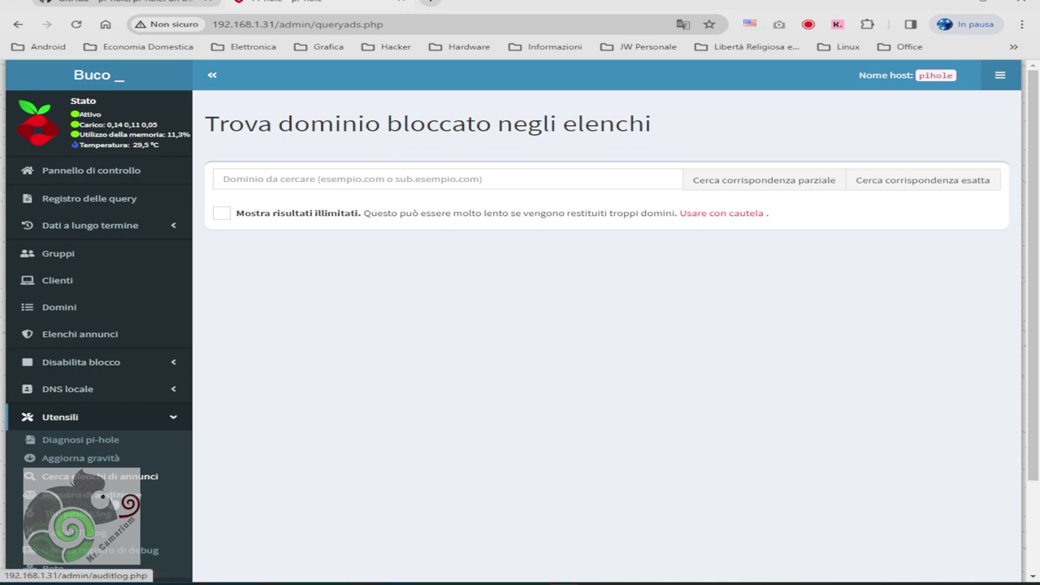
Step: Look through the audit log, the live pihole.log and FTL.log, the debug log generator and the network overview
left_click(86, 495)
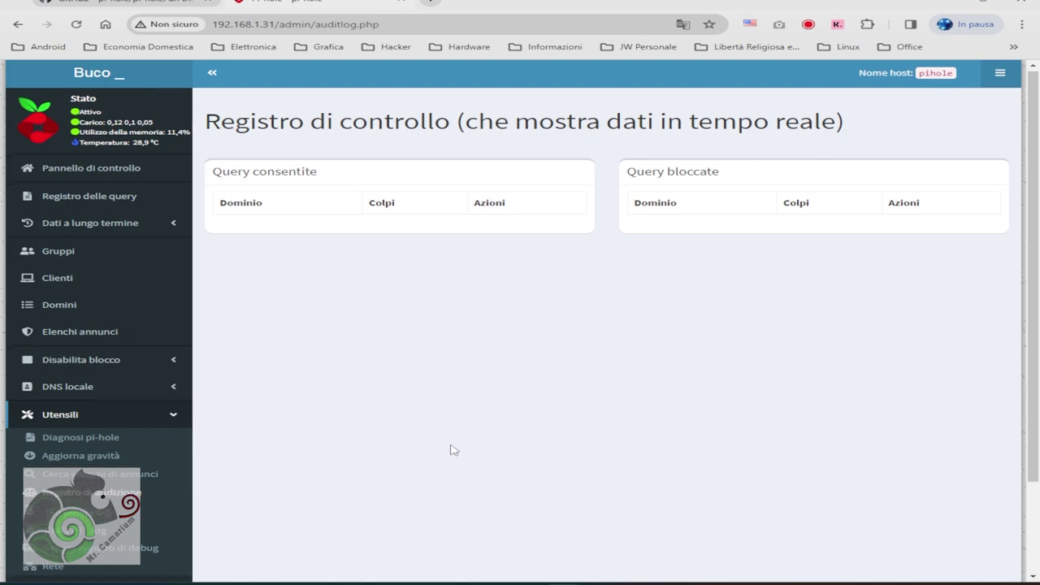
scroll(453, 450, "down", 2)
left_click(73, 399)
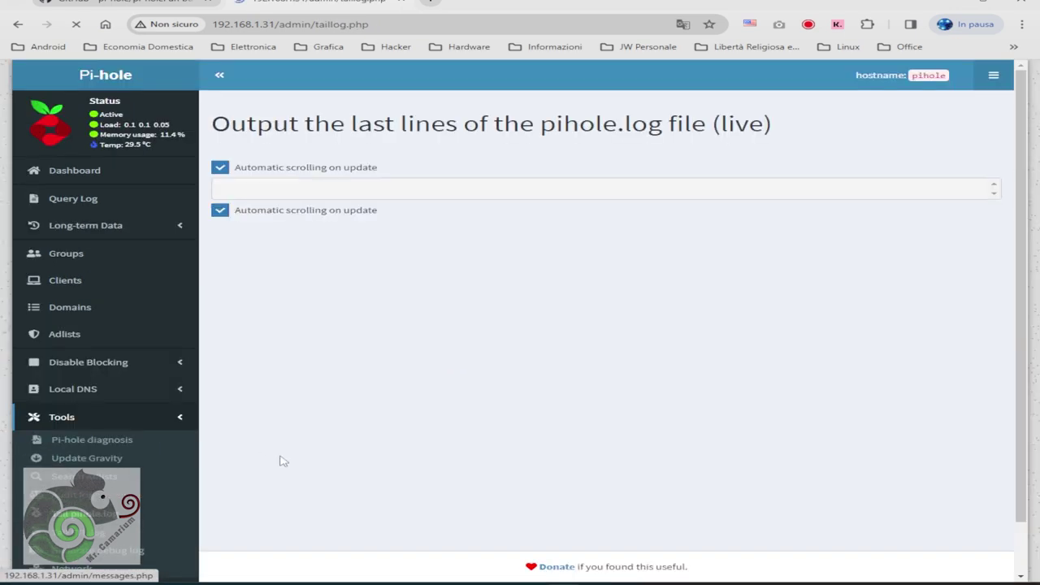
left_click(83, 420)
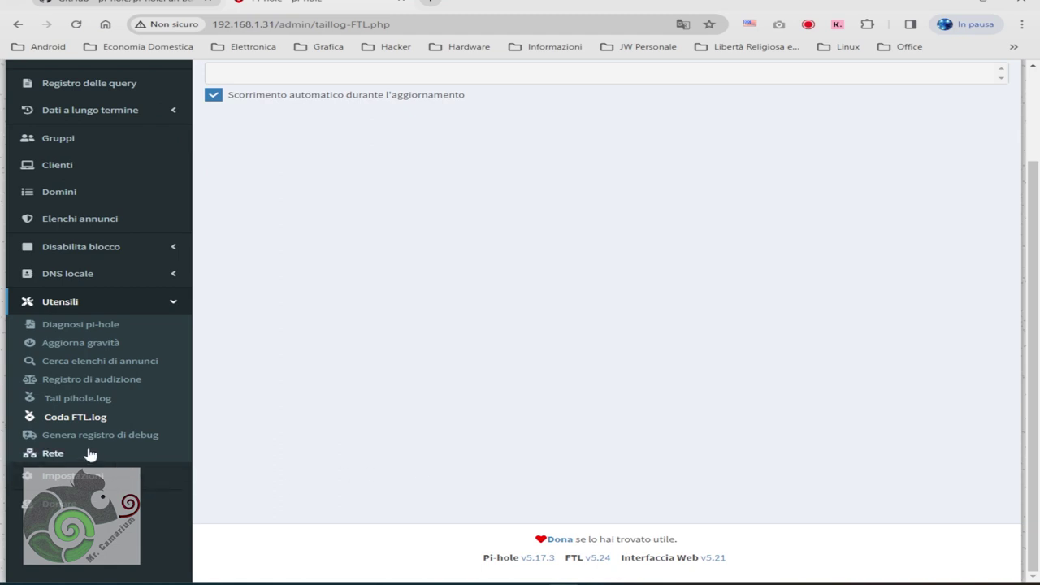
left_click(87, 435)
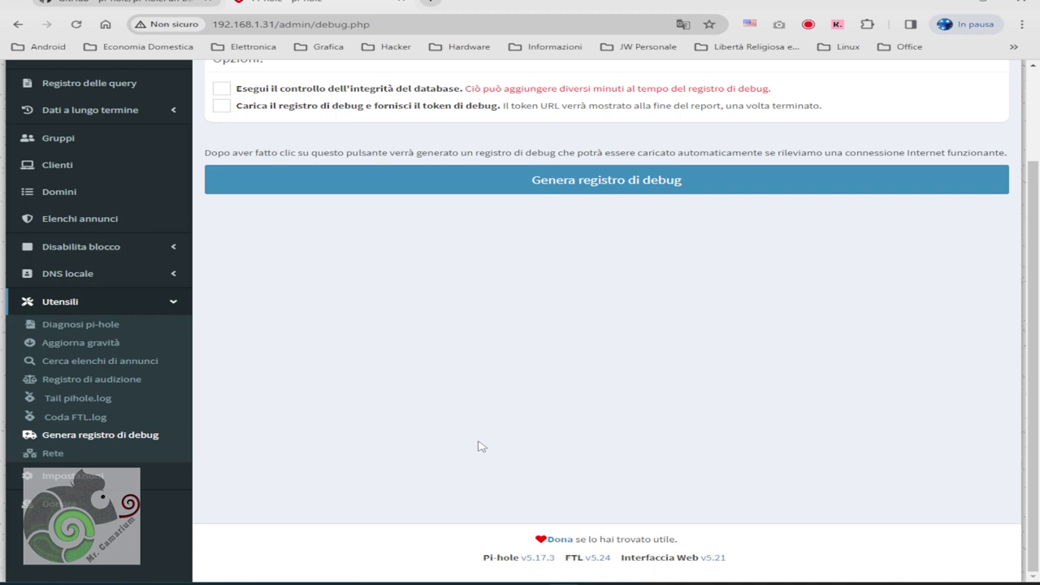
left_click(49, 455)
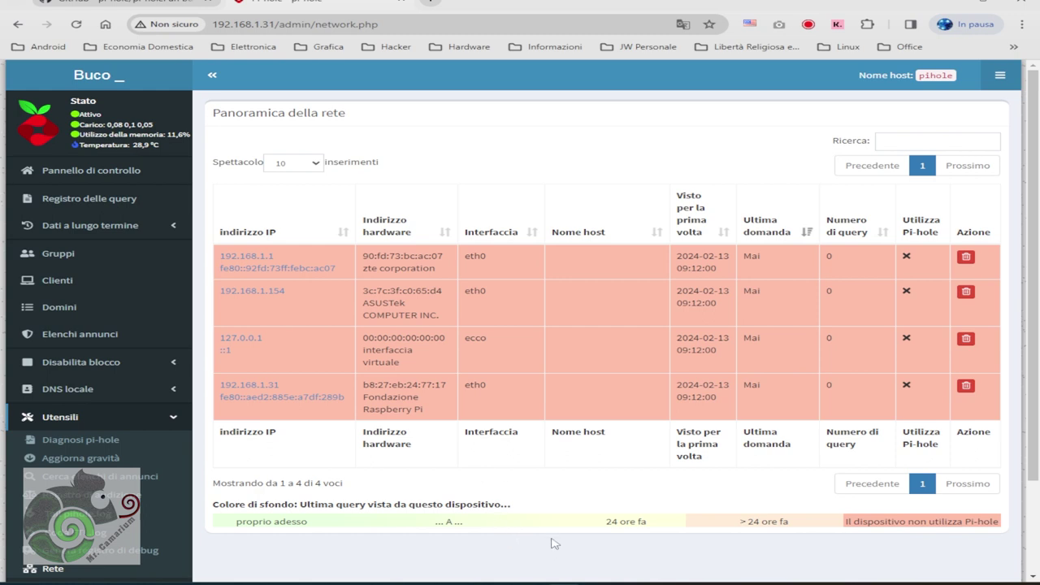
scroll(555, 539, "down", 3)
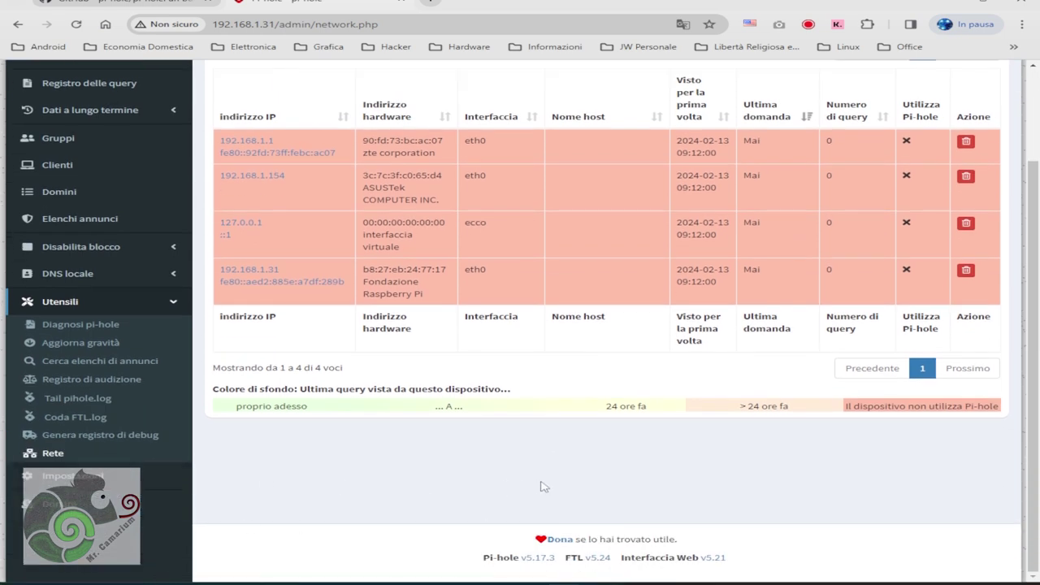
Step: In the DNS settings, enable both IPv6 upstream servers of Cloudflare (DNSSEC)
left_click(86, 481)
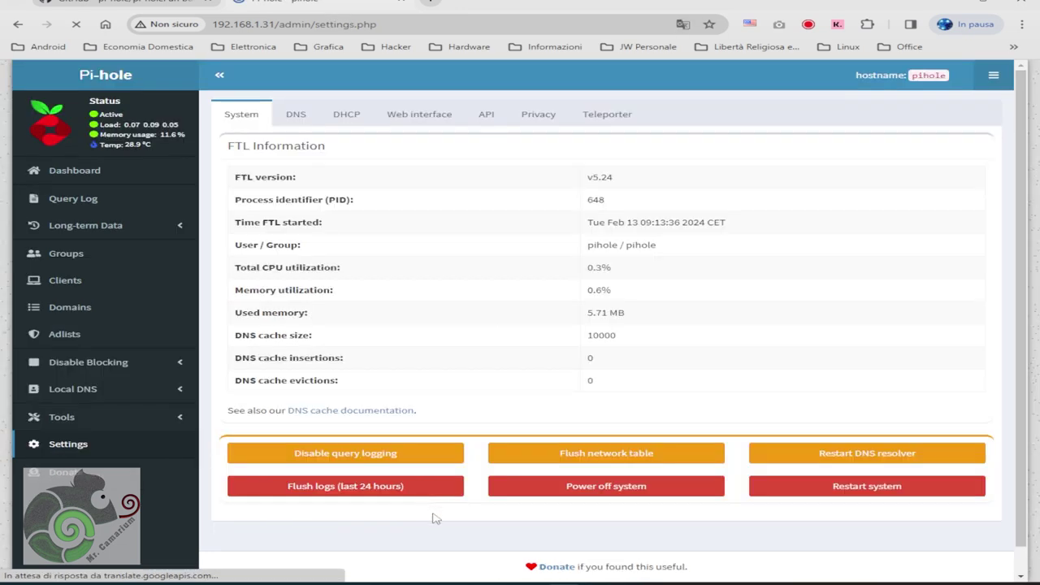
left_click(291, 118)
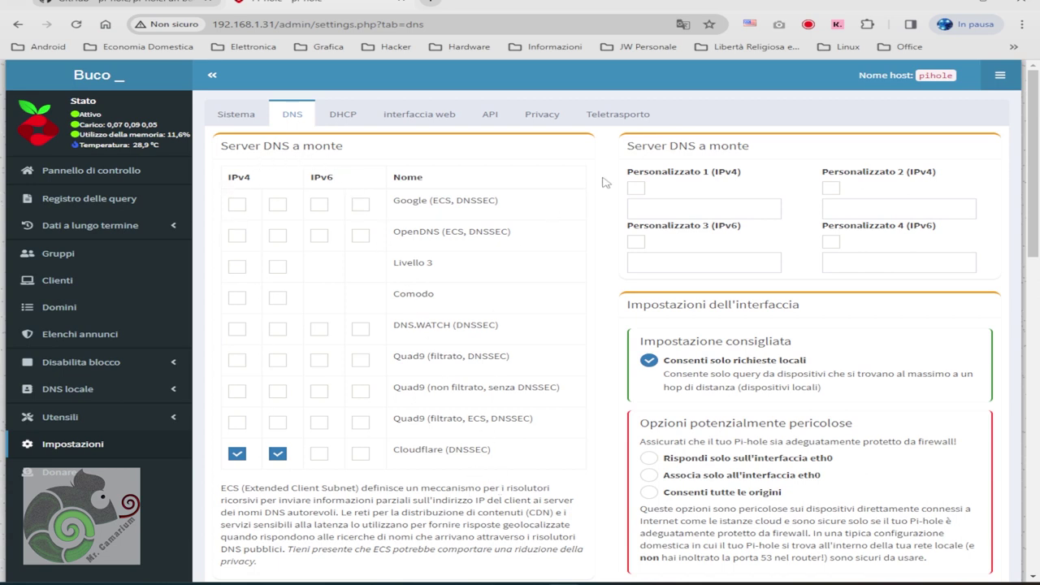
left_click(318, 453)
left_click(360, 455)
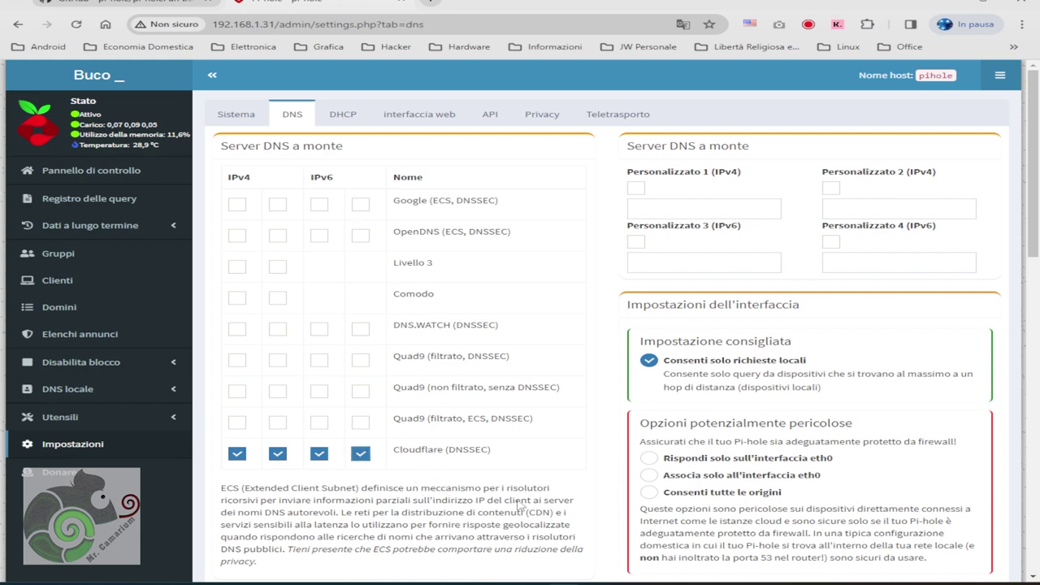
Step: Enable the use of DNSSEC in the advanced DNS settings and save the DNS configuration
scroll(520, 506, "down", 6)
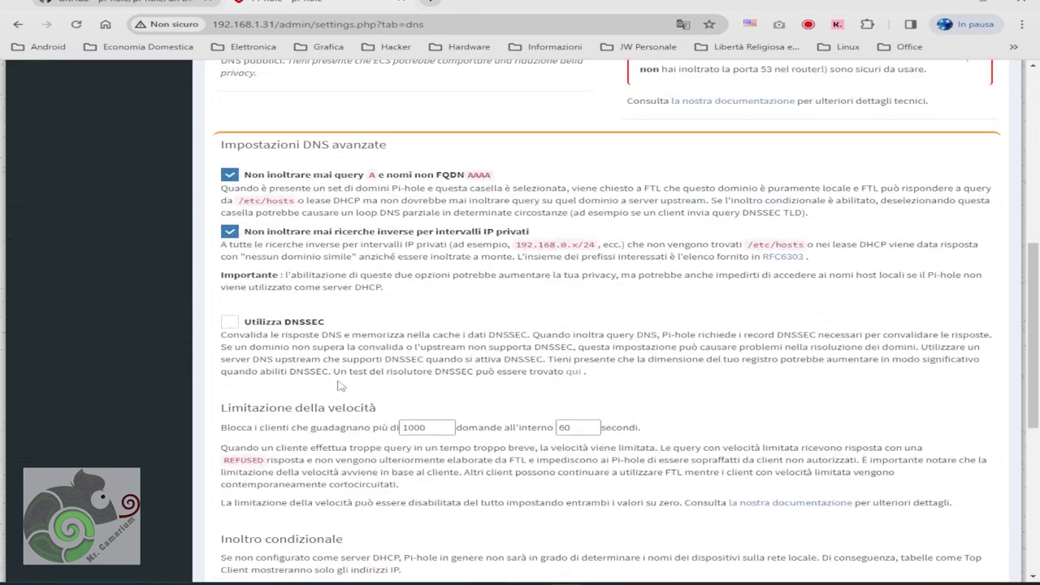
left_click(230, 322)
scroll(528, 490, "up", 6)
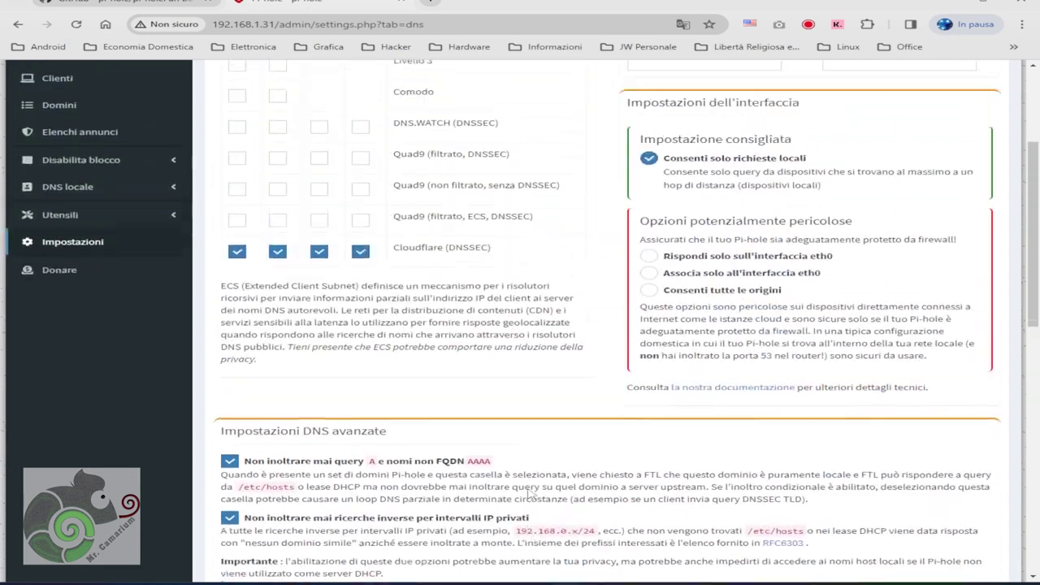
scroll(528, 490, "down", 15)
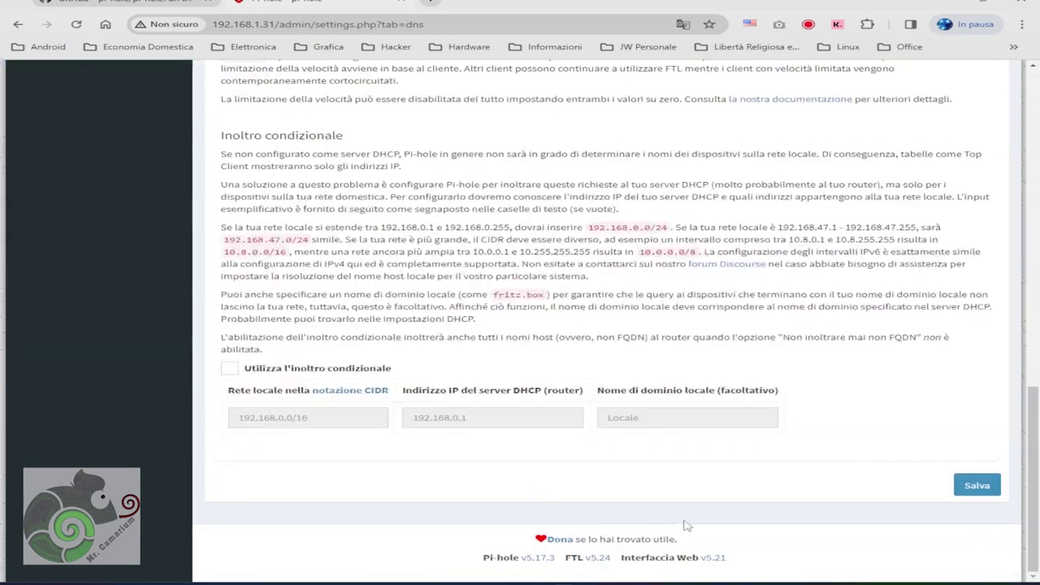
left_click(973, 485)
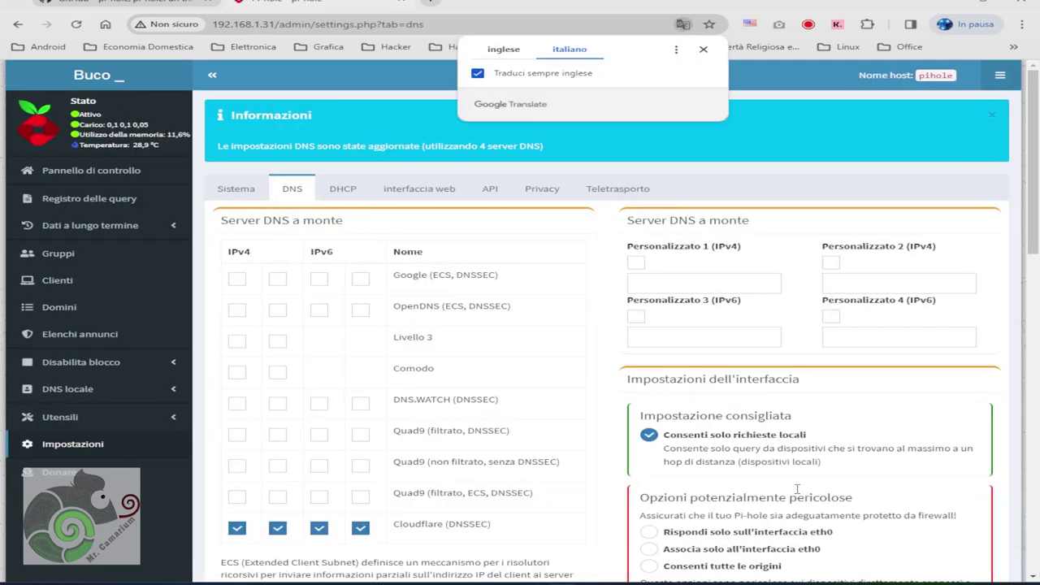
Step: Review the DNS interface options and the DHCP settings, switching the DHCP server option on and back off
scroll(718, 495, "down", 3)
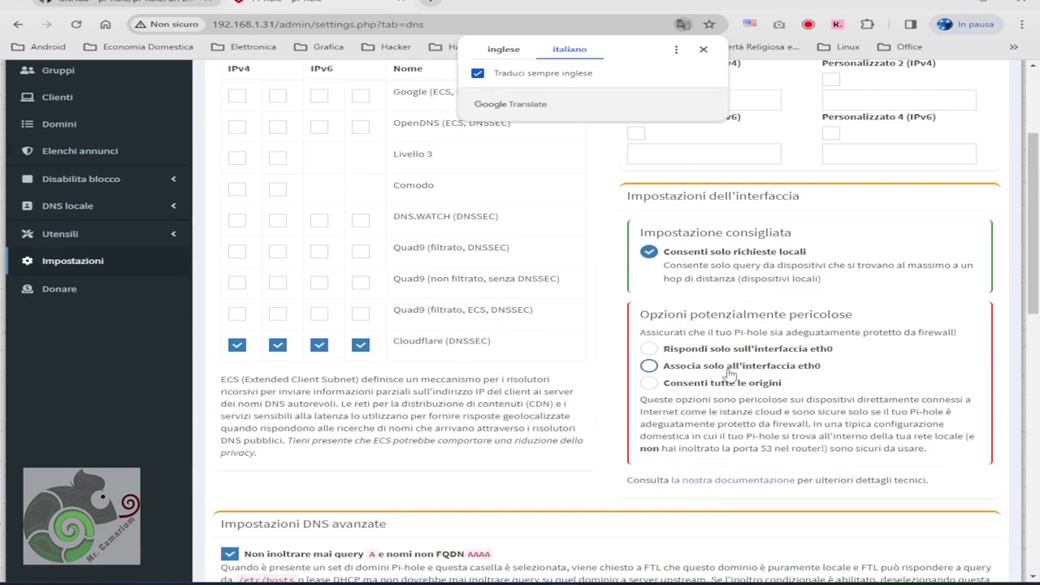
scroll(684, 274, "down", 1)
scroll(645, 410, "up", 3)
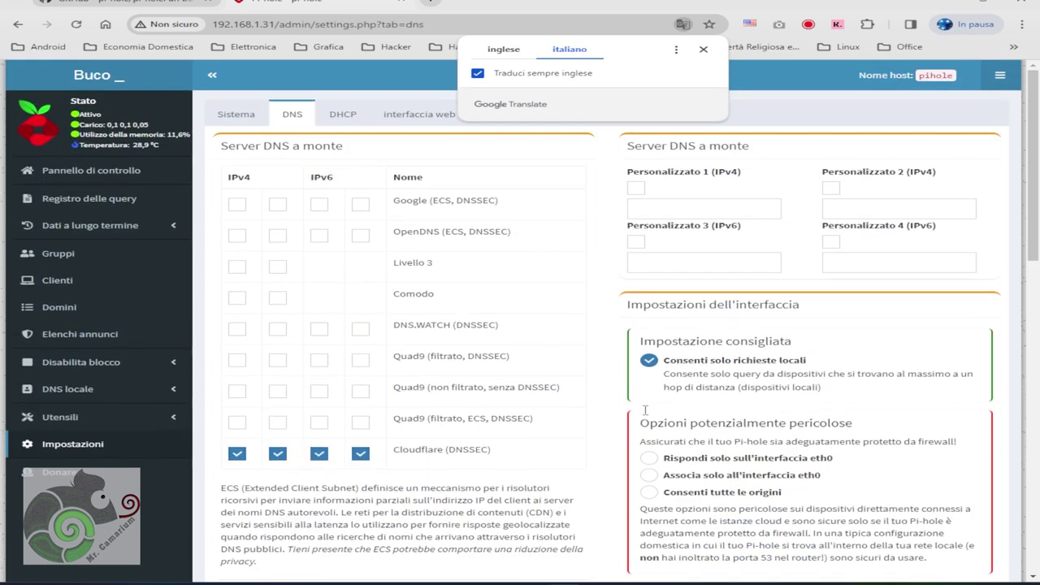
left_click(342, 115)
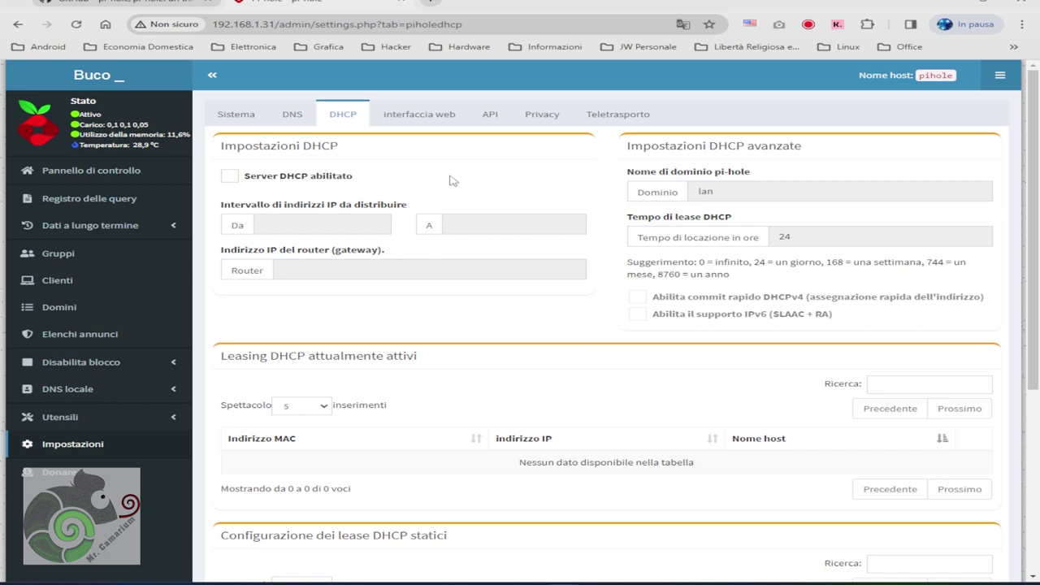
left_click(254, 182)
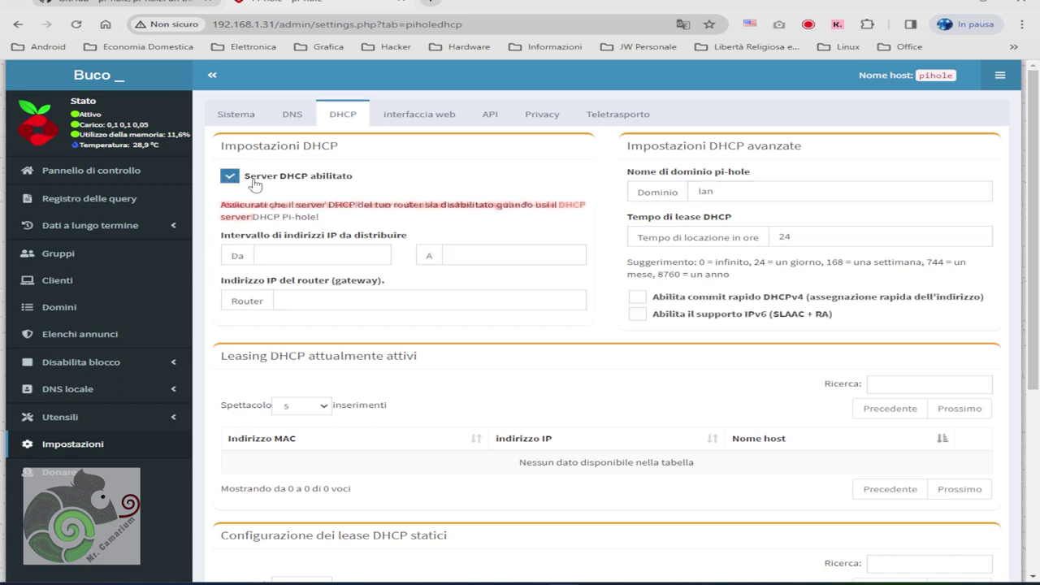
left_click(253, 180)
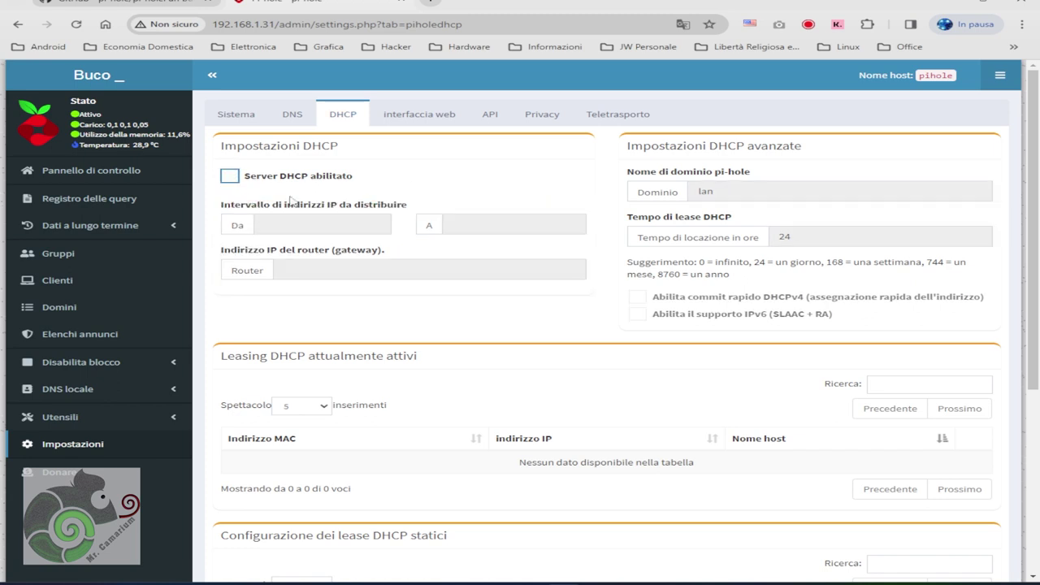
Step: Set the web interface theme to the dark Pi-hole midnight theme, save it, and dismiss the translation popup
left_click(422, 115)
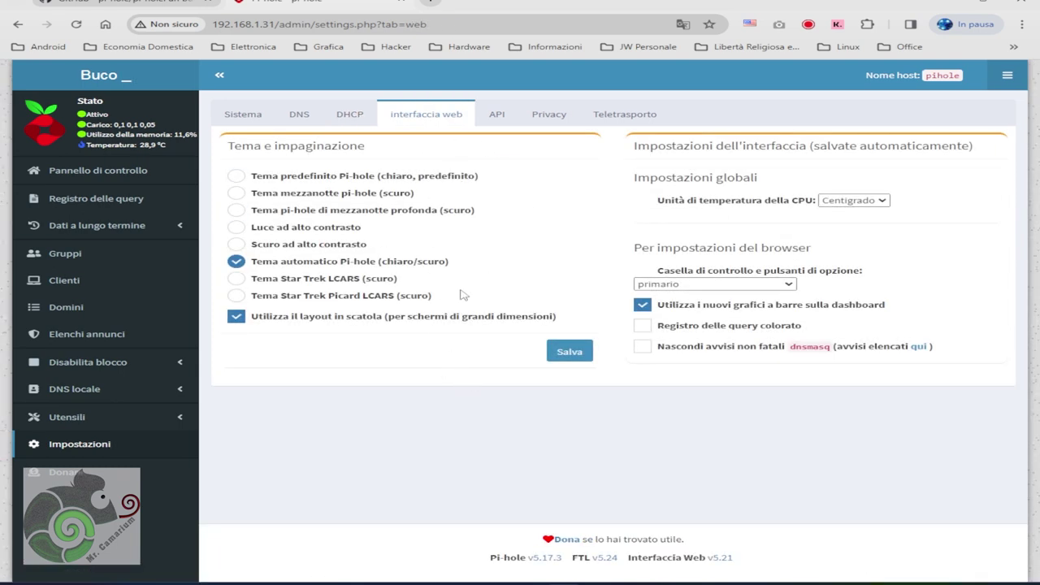
left_click(236, 193)
left_click(569, 352)
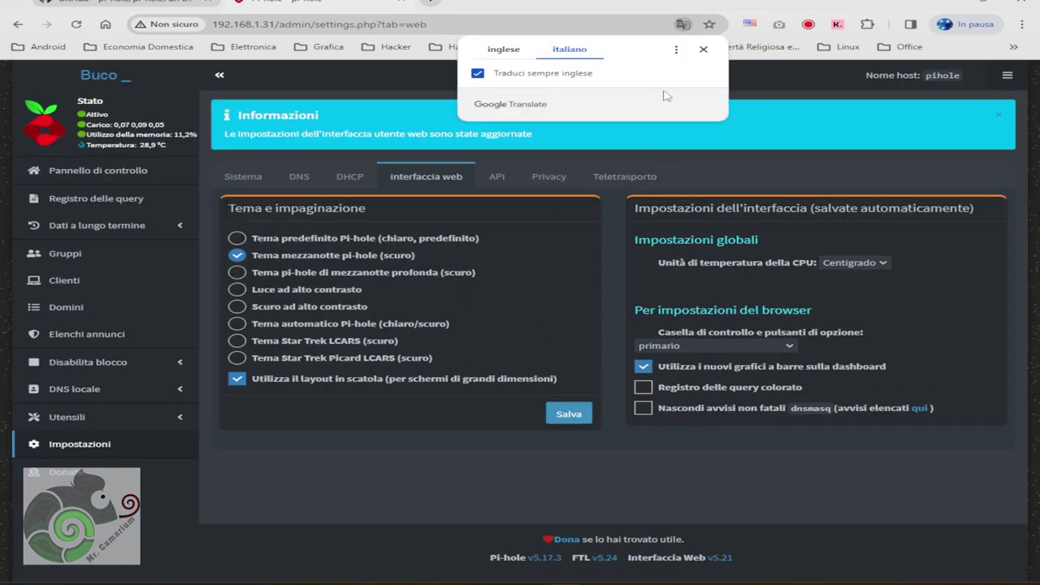
left_click(702, 49)
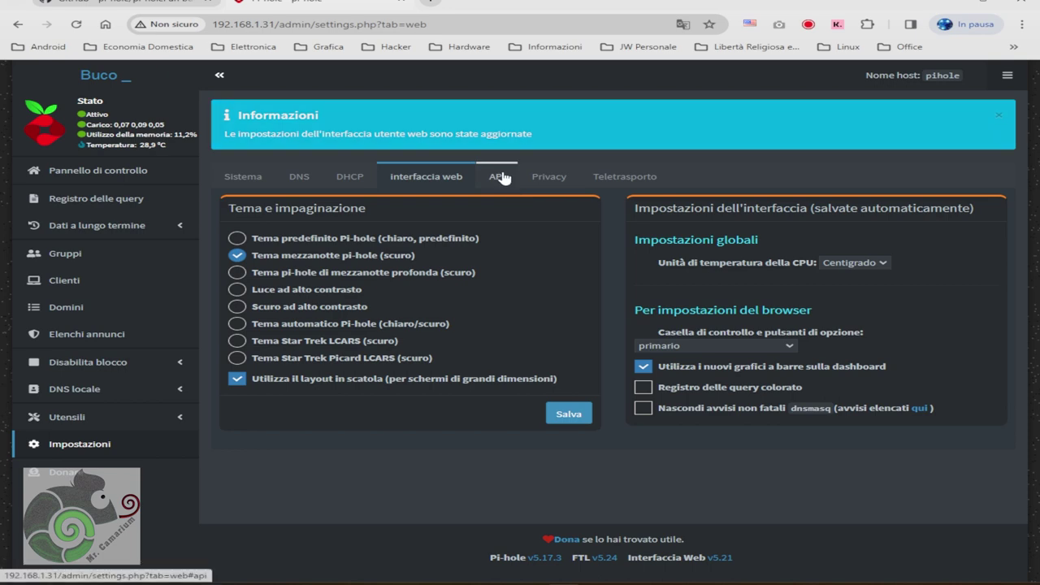
Step: Look over the API settings, the DNS resolver privacy levels and the Teleporter backup and restore options
left_click(505, 173)
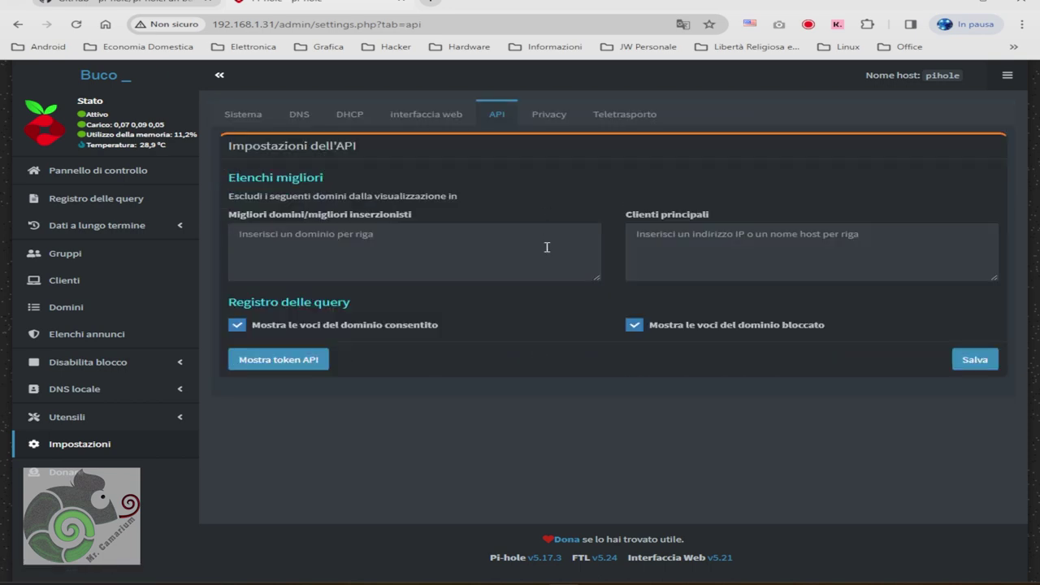
left_click(548, 114)
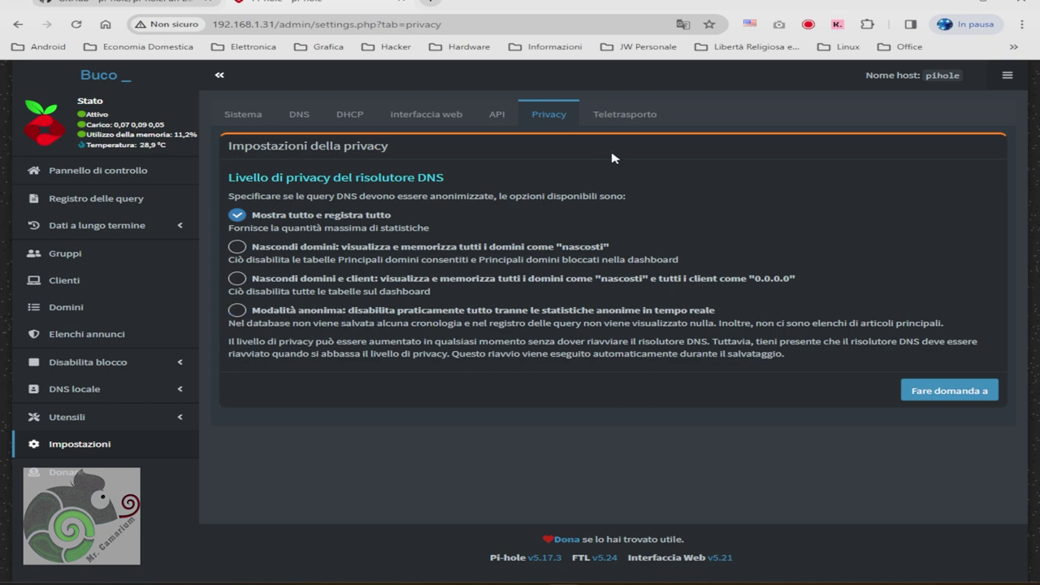
left_click(623, 114)
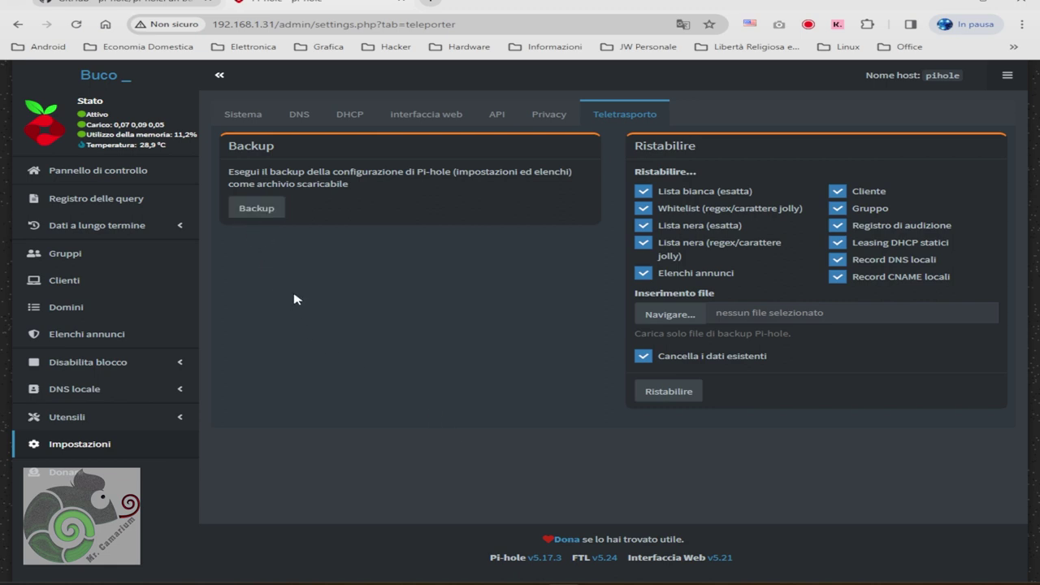
Step: Start choosing a Teleporter restore file and open the Documenti folder on the Magazzino (D:) drive
left_click(664, 320)
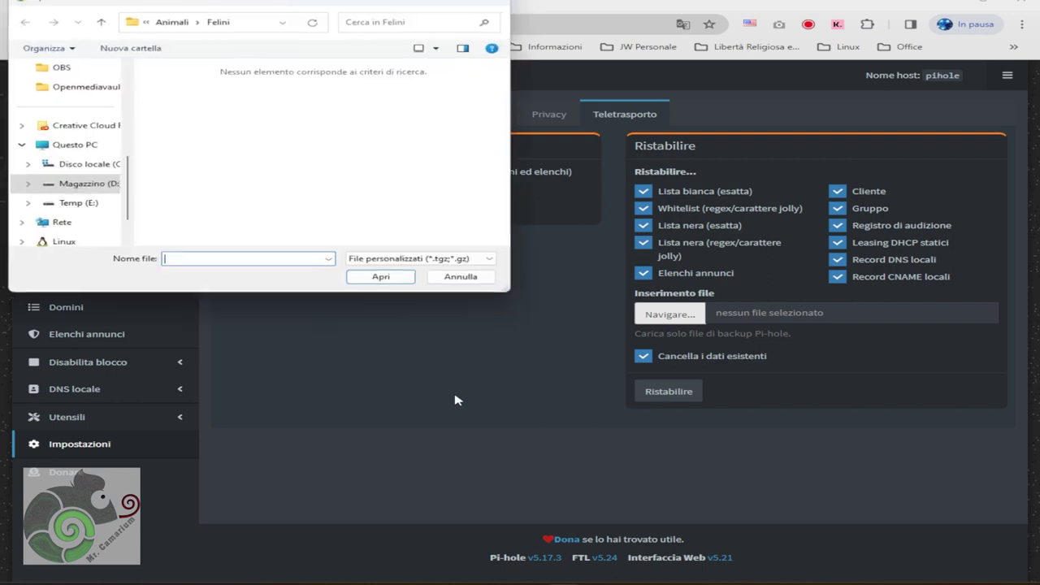
left_click(94, 184)
double_click(180, 123)
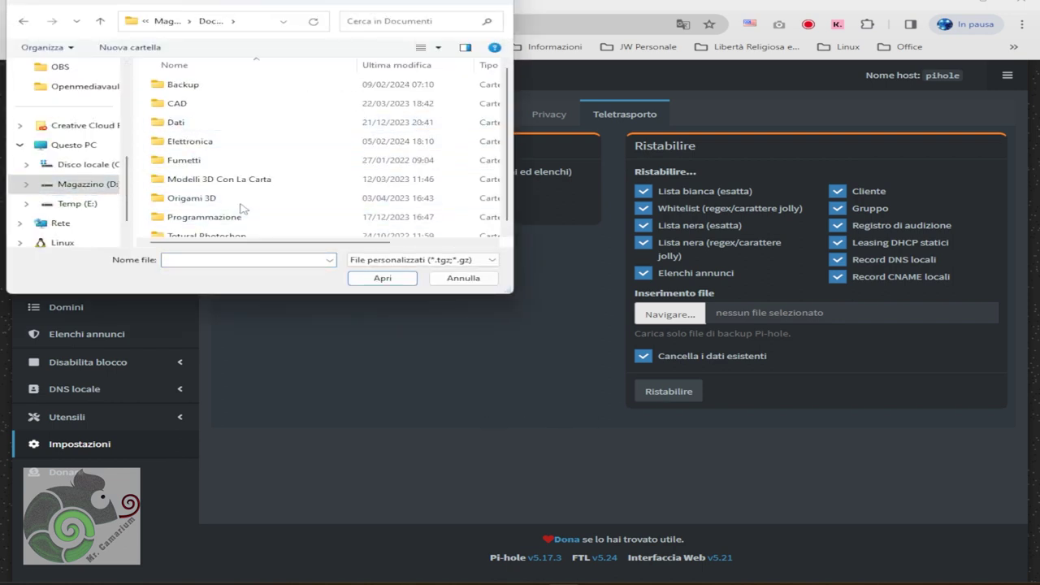
double_click(199, 143)
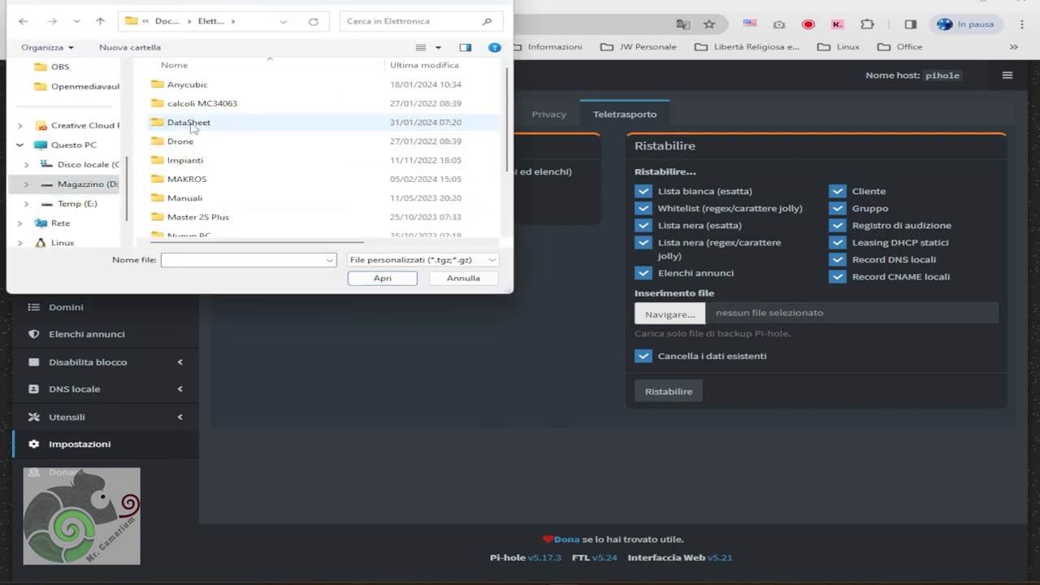
left_click(100, 20)
left_click(100, 21)
double_click(189, 122)
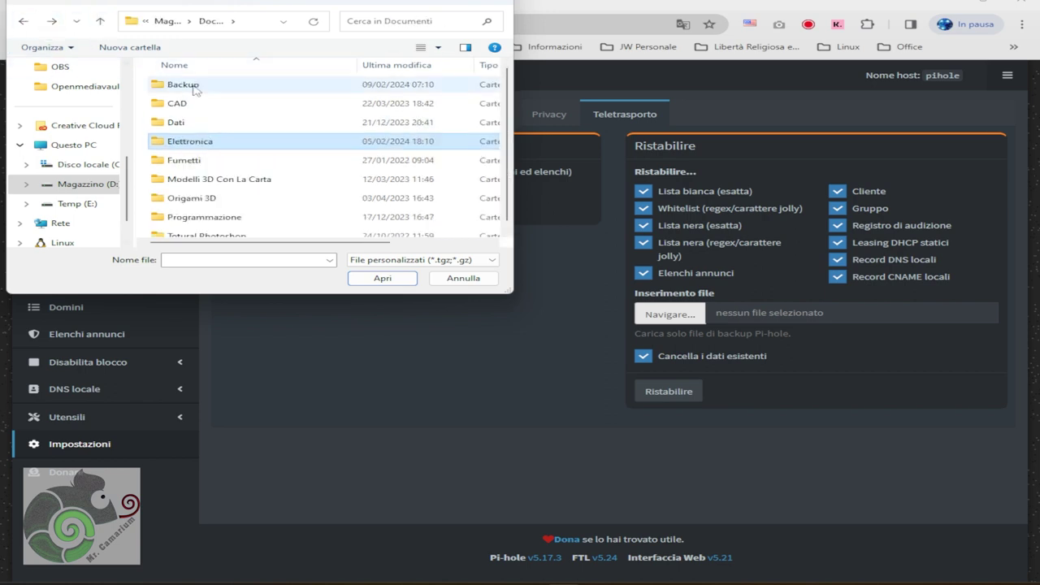
Step: Select the backup archive pi-hole-raspberrypi-teleporter_2024-02-10_19-39-24 from the PI-Halo folder inside Backup as the restore file
double_click(189, 84)
double_click(184, 197)
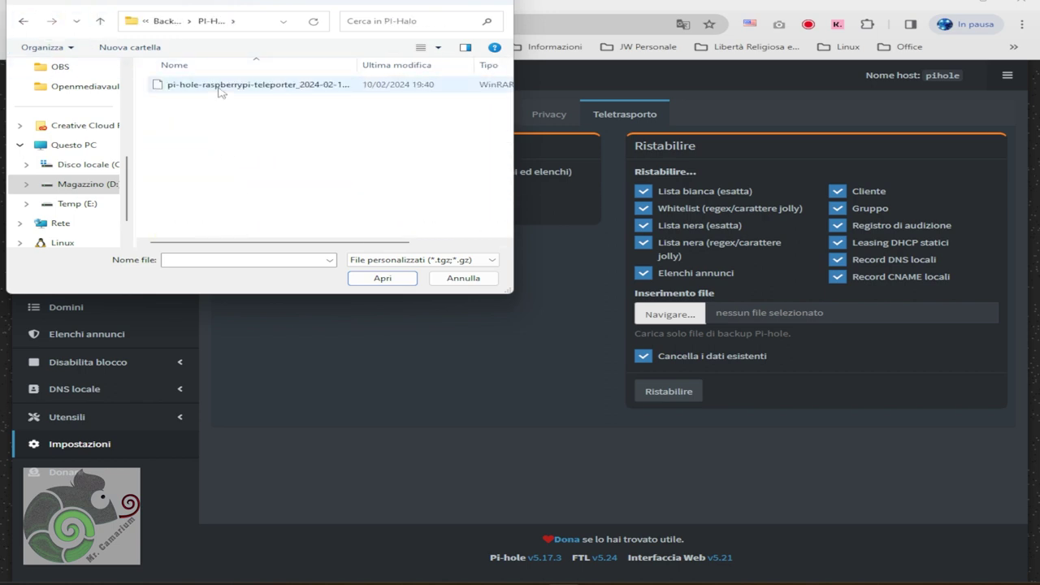
left_click(235, 85)
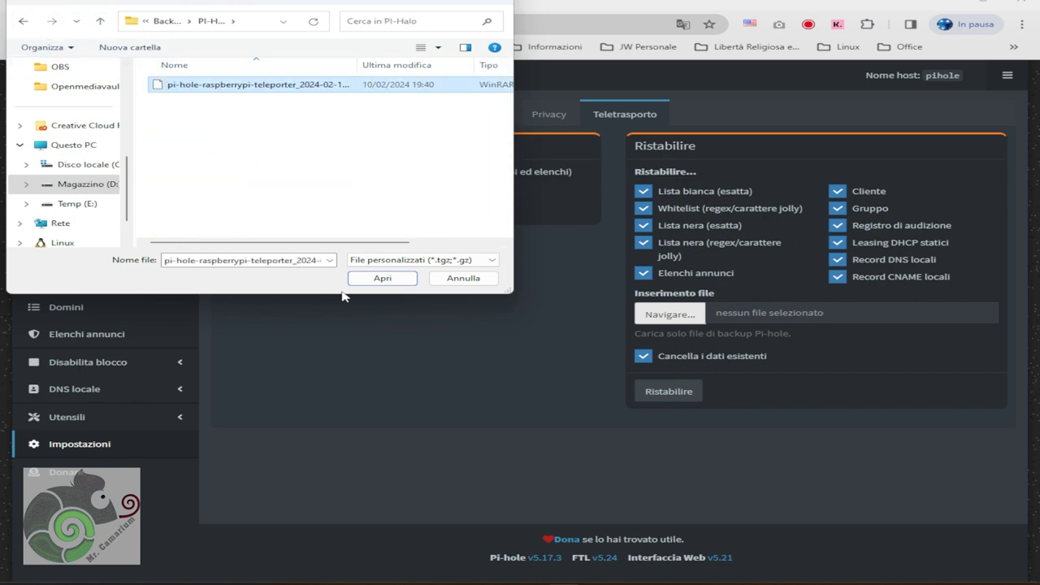
left_click(383, 279)
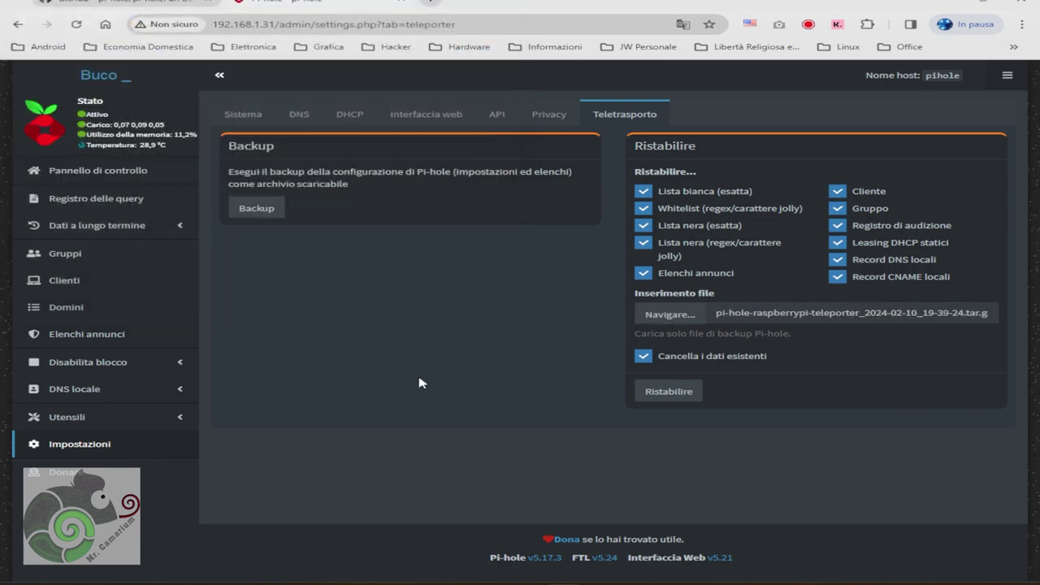
Step: Restore the Pi-hole configuration from the selected backup with existing data cleared, and check the imported adlists
left_click(668, 391)
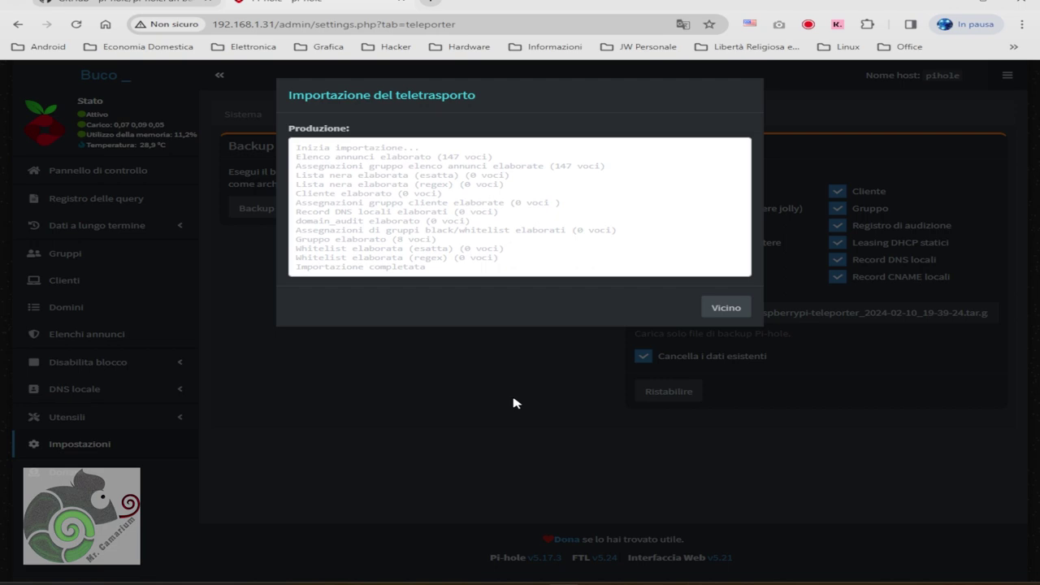
left_click(719, 311)
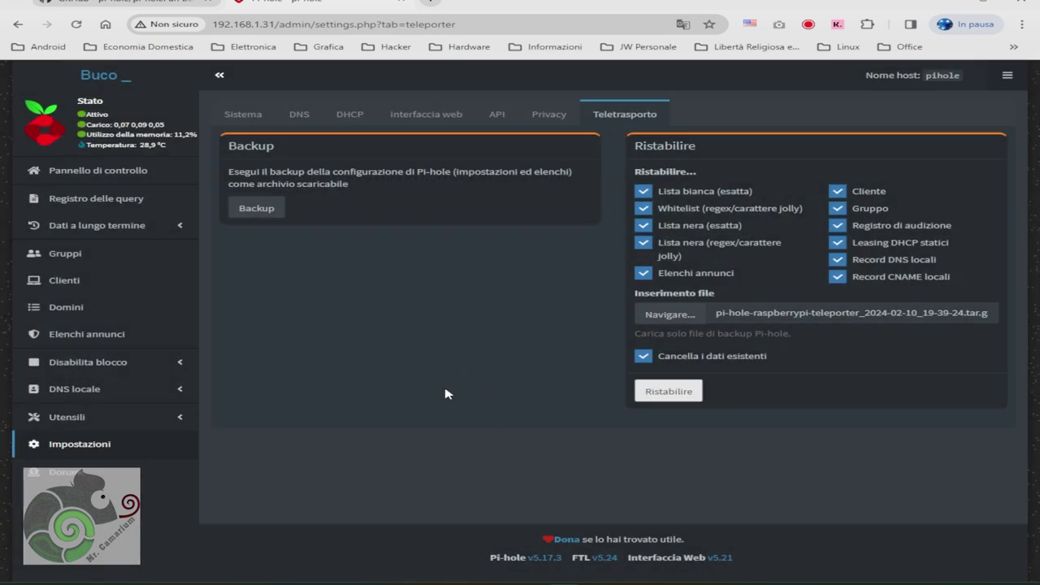
left_click(86, 334)
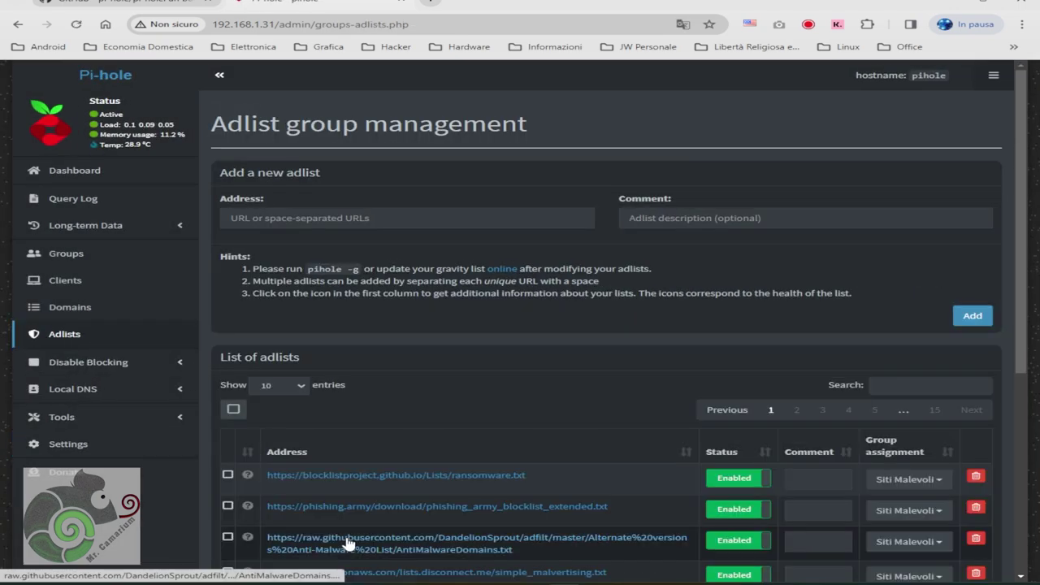
scroll(477, 459, "down", 5)
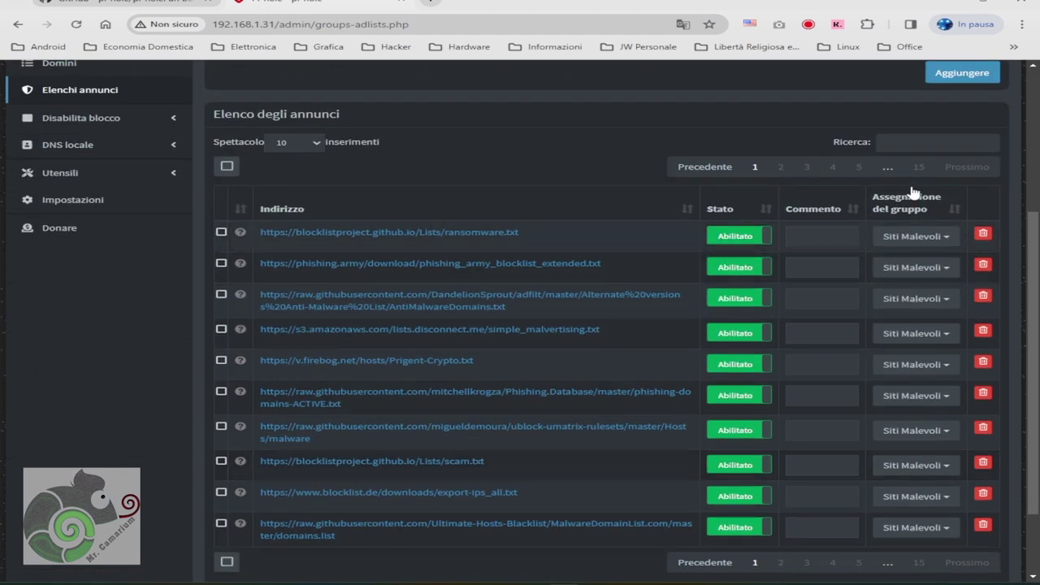
Step: Show page 15 of the adlists and expand the details of the first list on it
left_click(915, 181)
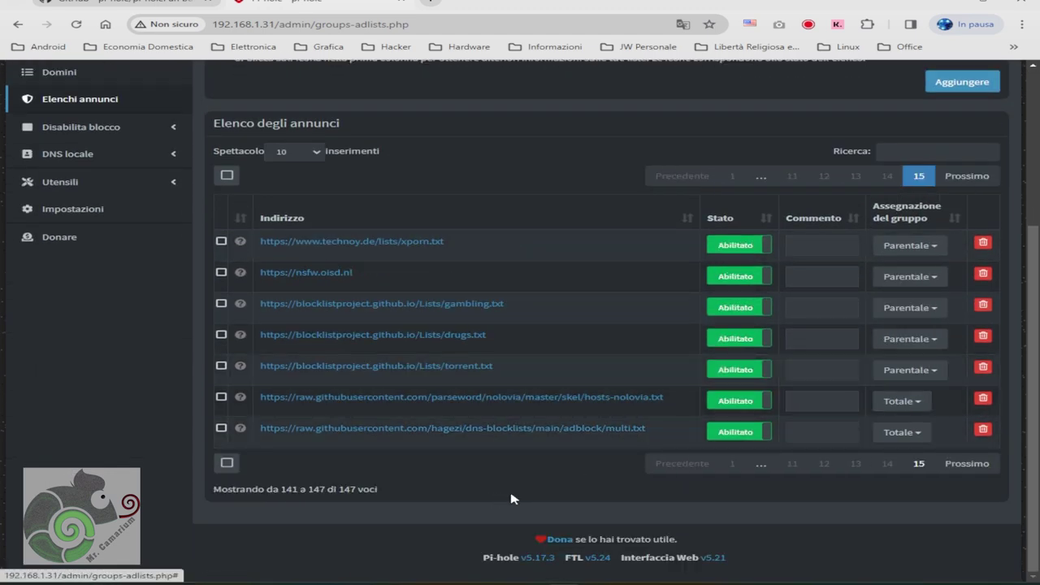
left_click(239, 242)
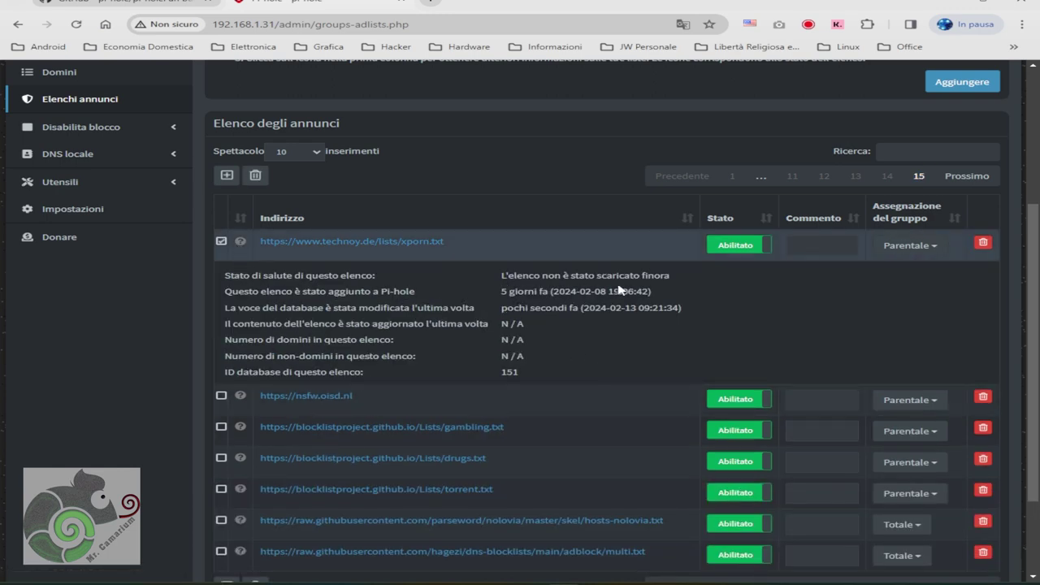
scroll(595, 379, "up", 2)
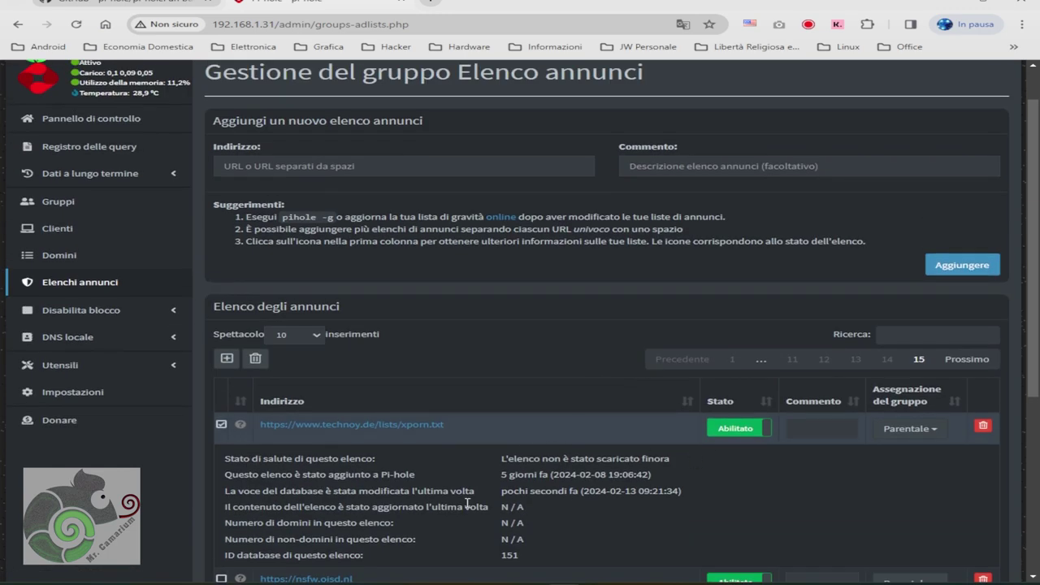
Step: Page through the imported adlists from page 1 to page 9, checking their addresses and group assignments
left_click(731, 358)
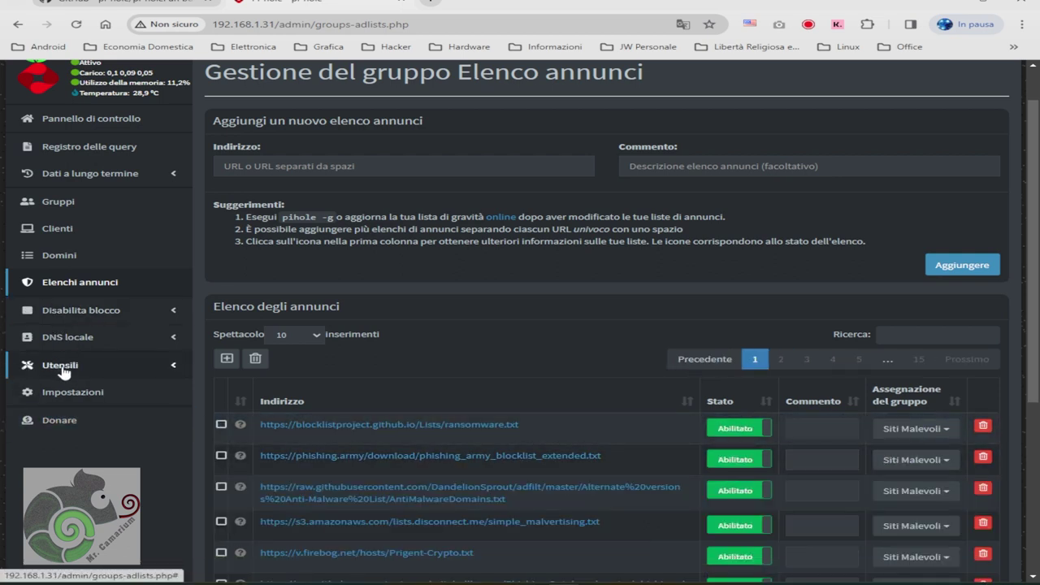
scroll(414, 508, "down", 2)
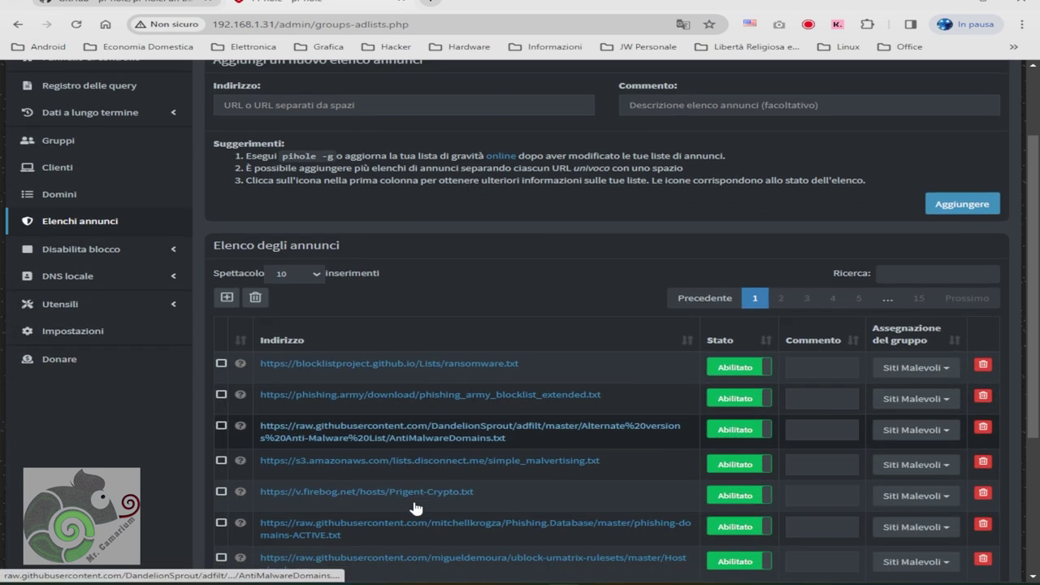
scroll(416, 507, "down", 1)
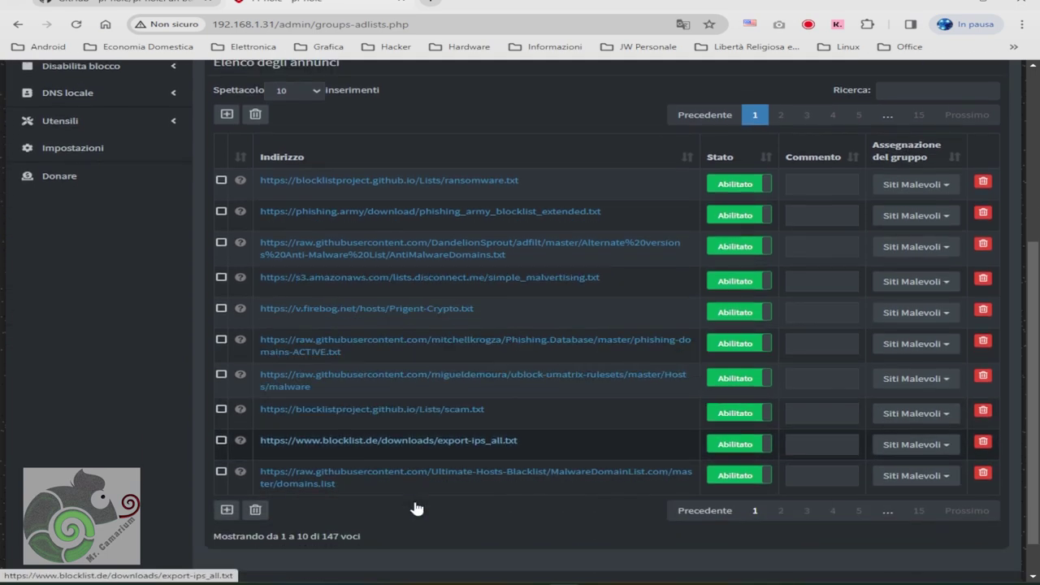
scroll(568, 439, "up", 1)
left_click(782, 177)
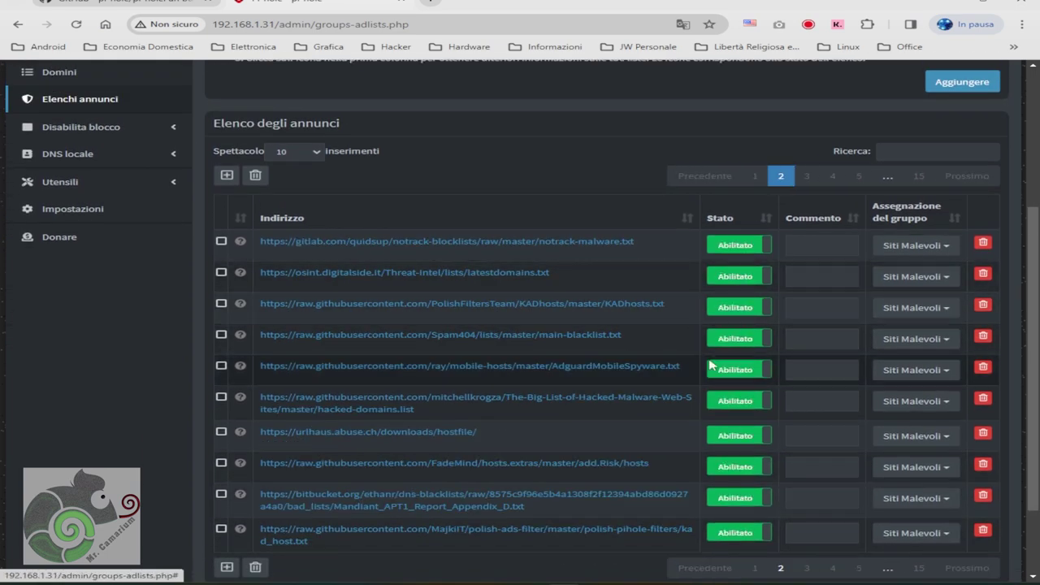
left_click(808, 175)
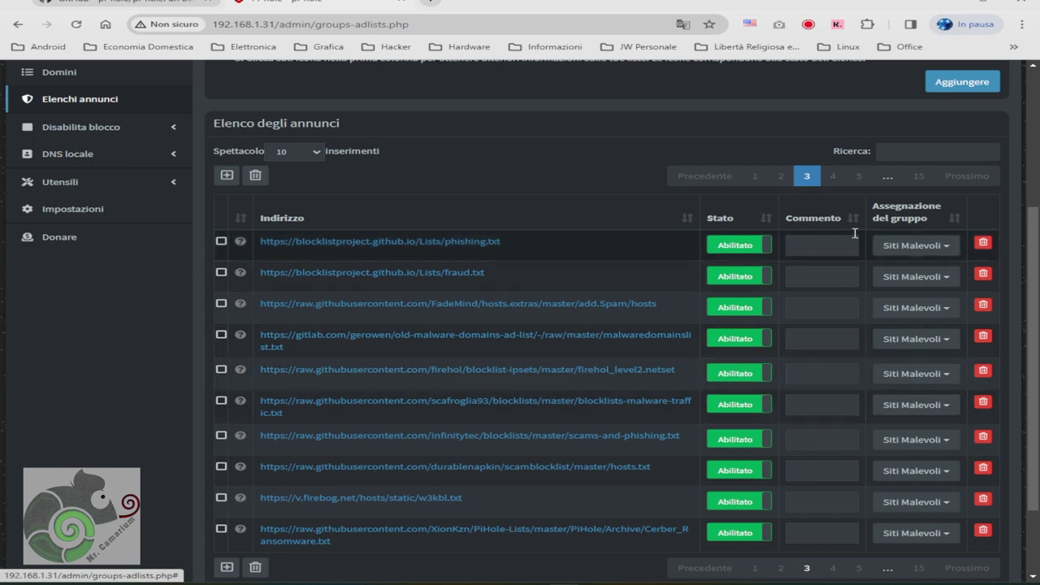
left_click(837, 178)
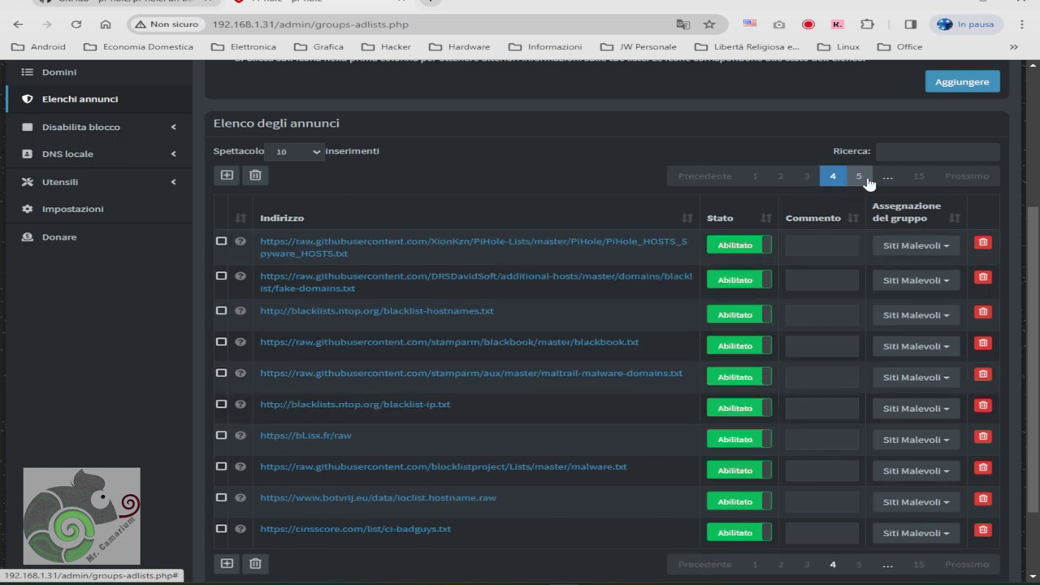
left_click(857, 175)
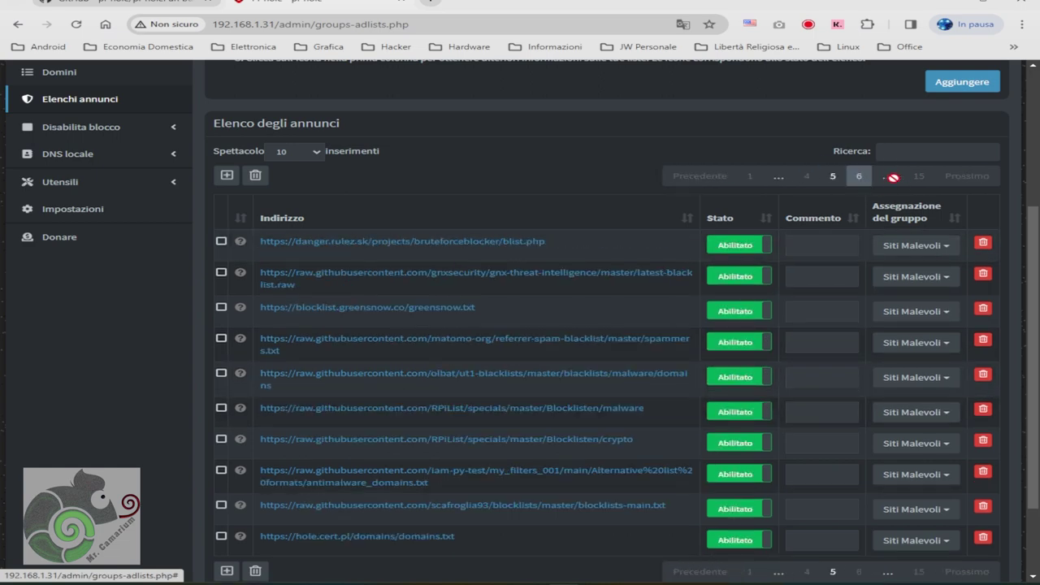
left_click(859, 176)
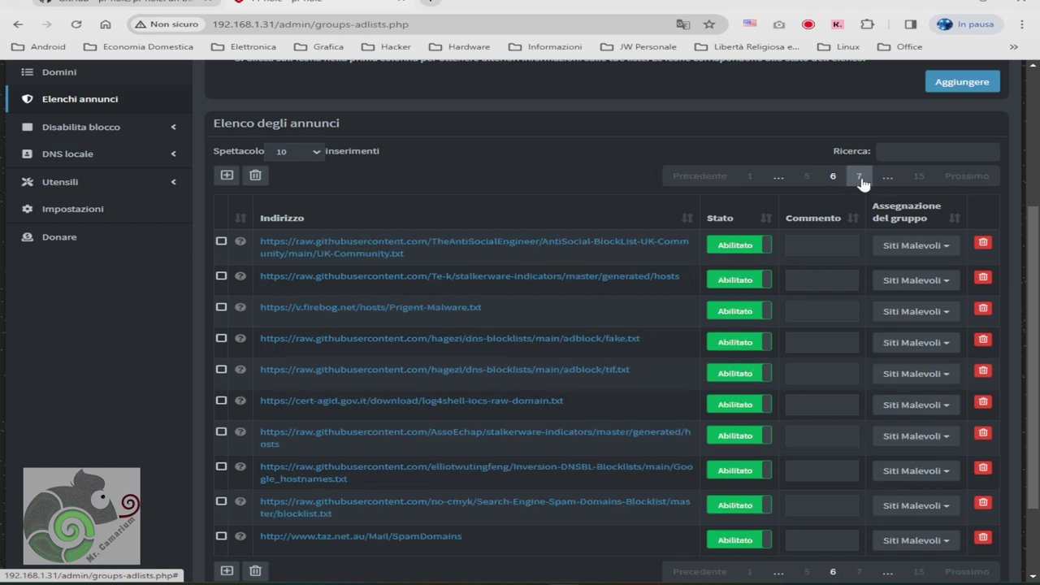
left_click(859, 177)
left_click(860, 177)
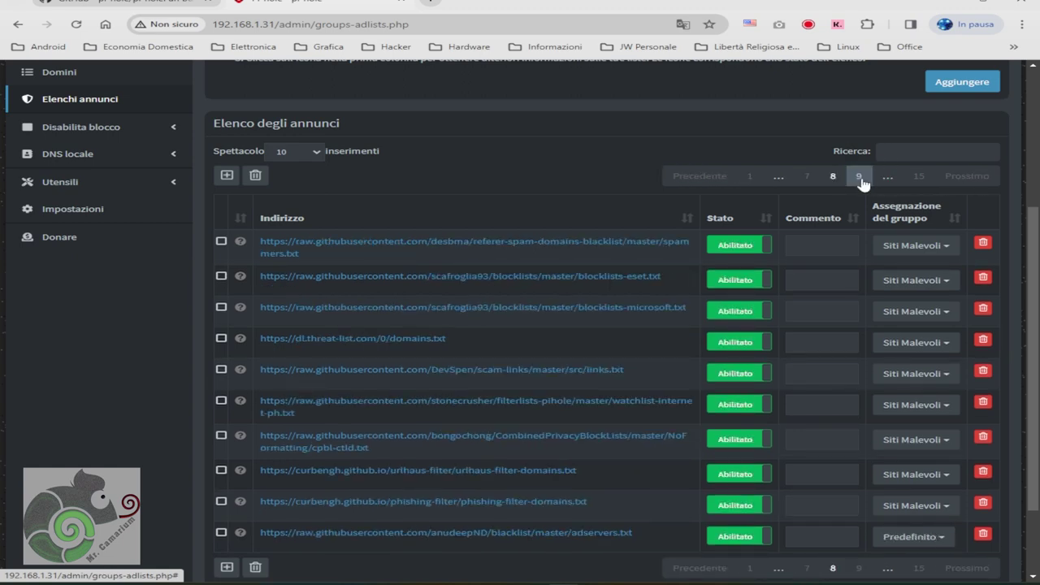
left_click(859, 177)
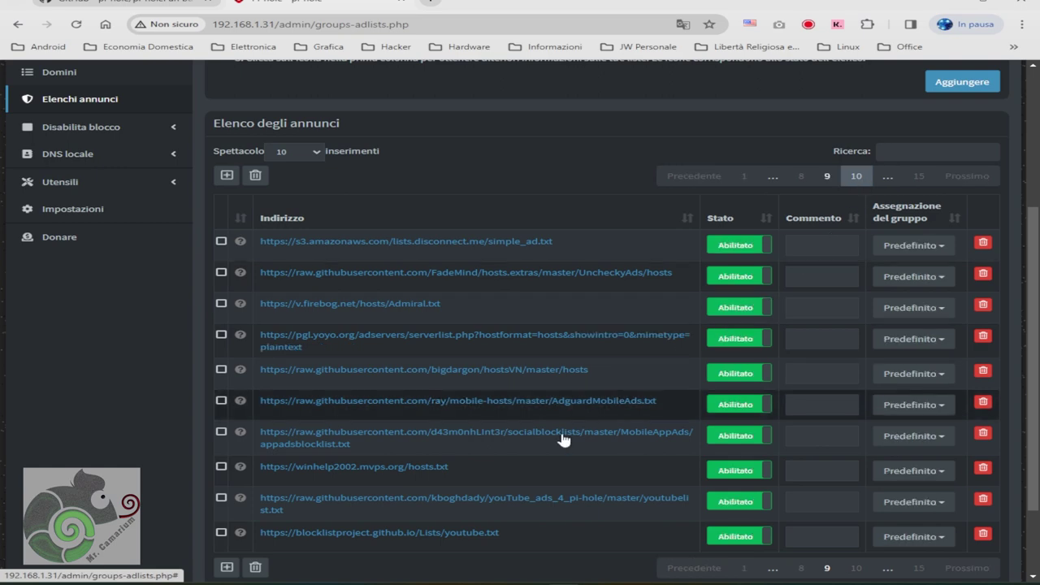
Step: Rename the Default group as Pubblicità in the group management list
scroll(390, 440, "up", 3)
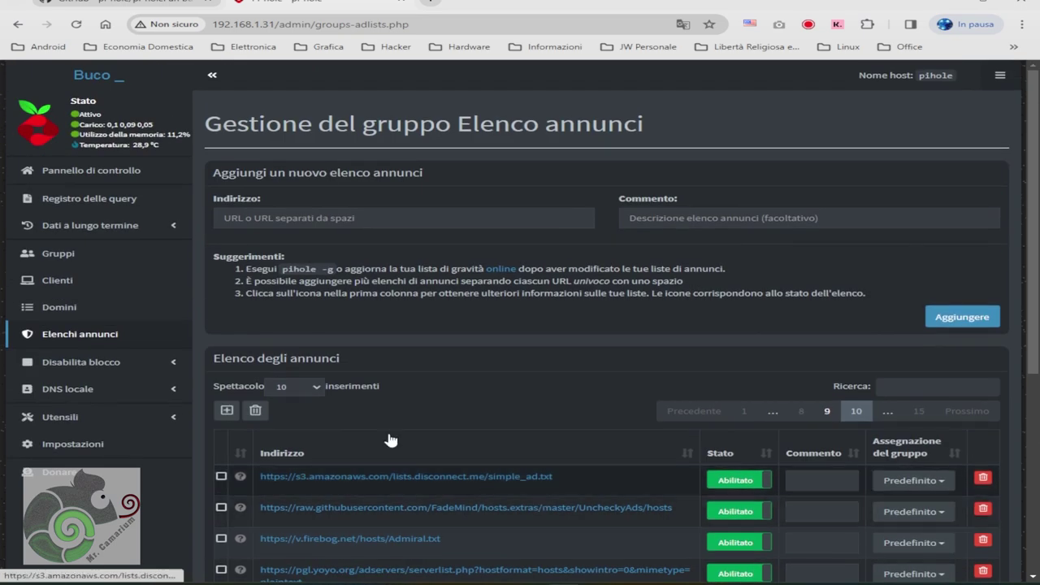
left_click(59, 253)
scroll(451, 504, "down", 2)
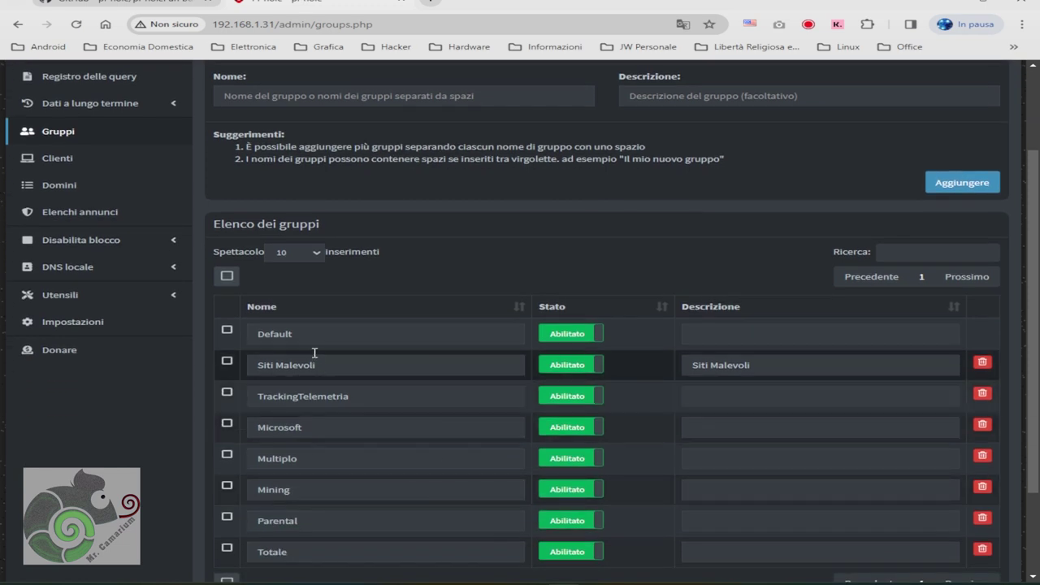
double_click(314, 334)
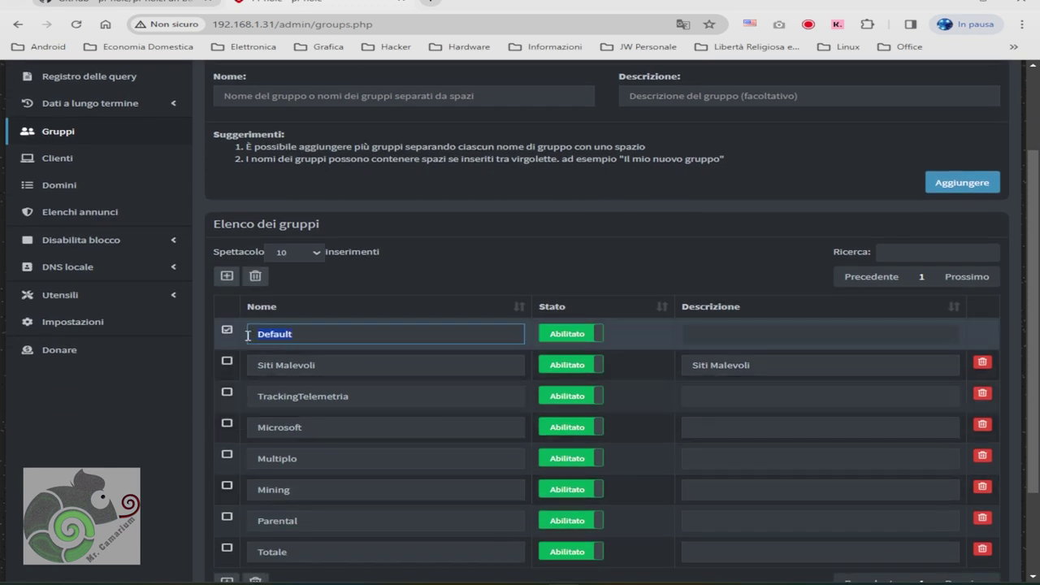
type("Pubblic")
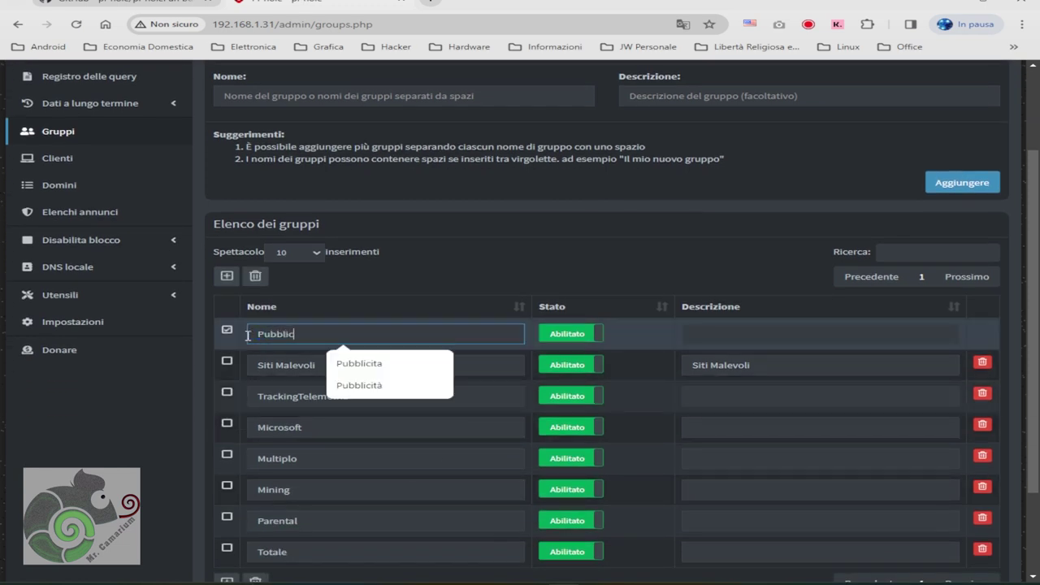
type("ità")
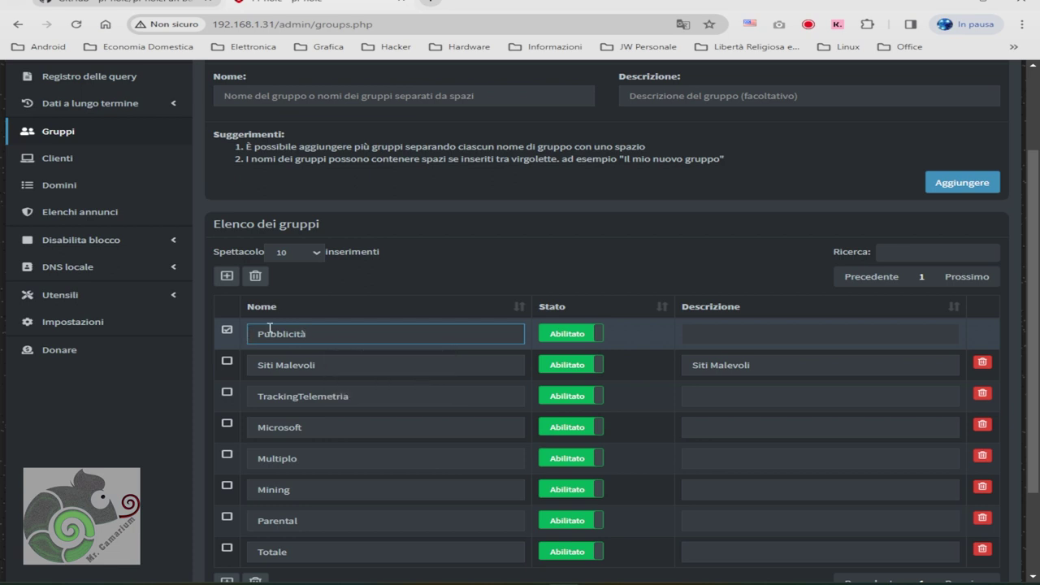
left_click(580, 268)
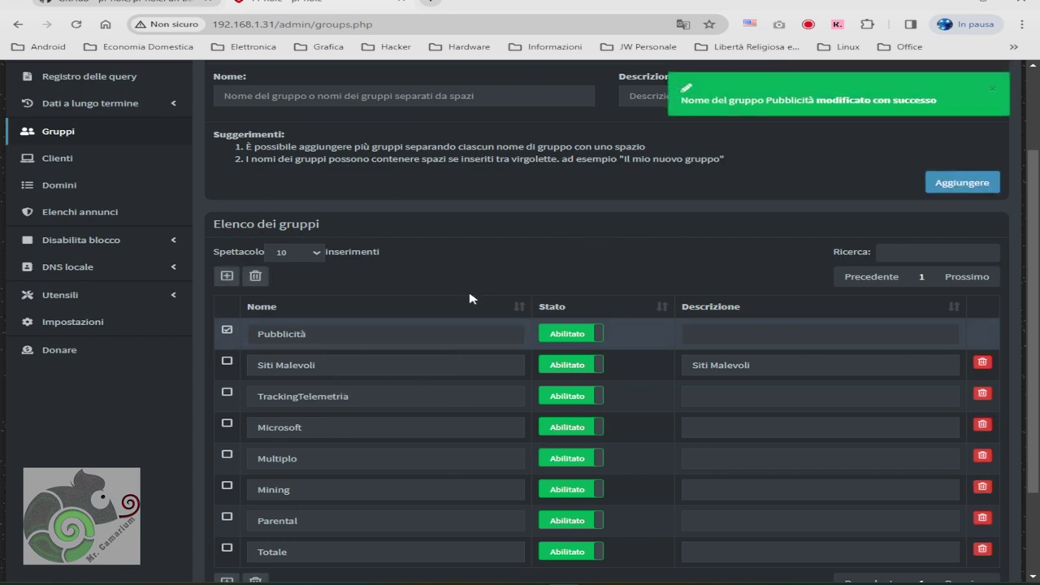
Step: Return to the adlist management page and look over the first page of imported lists
left_click(75, 212)
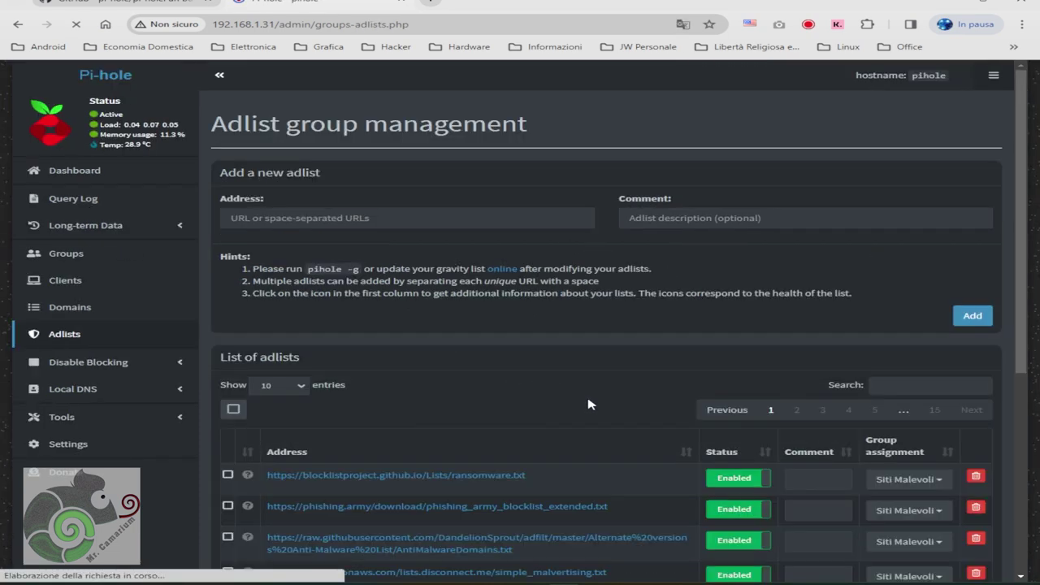
scroll(690, 436, "down", 4)
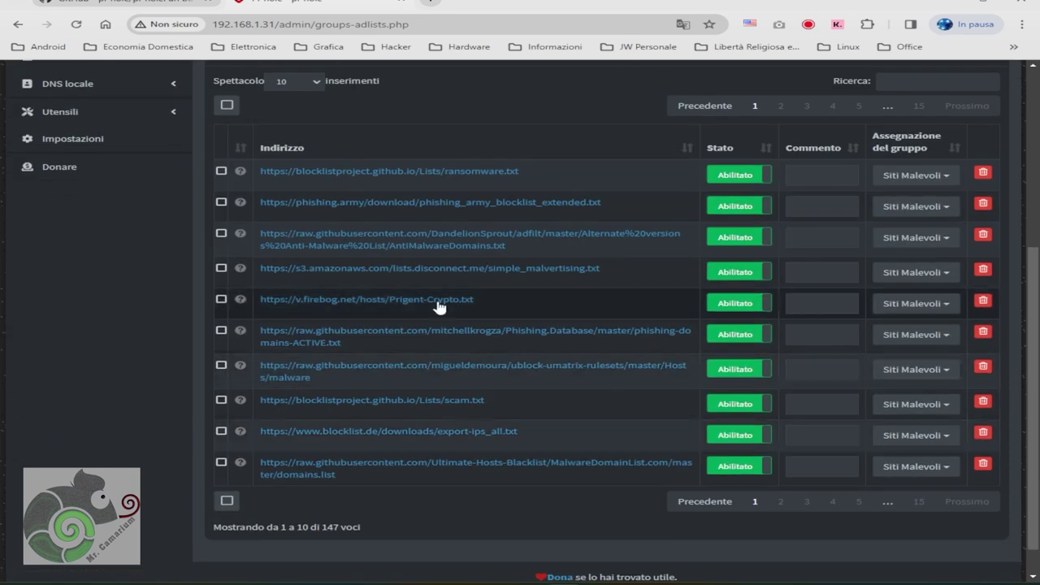
scroll(772, 337, "up", 4)
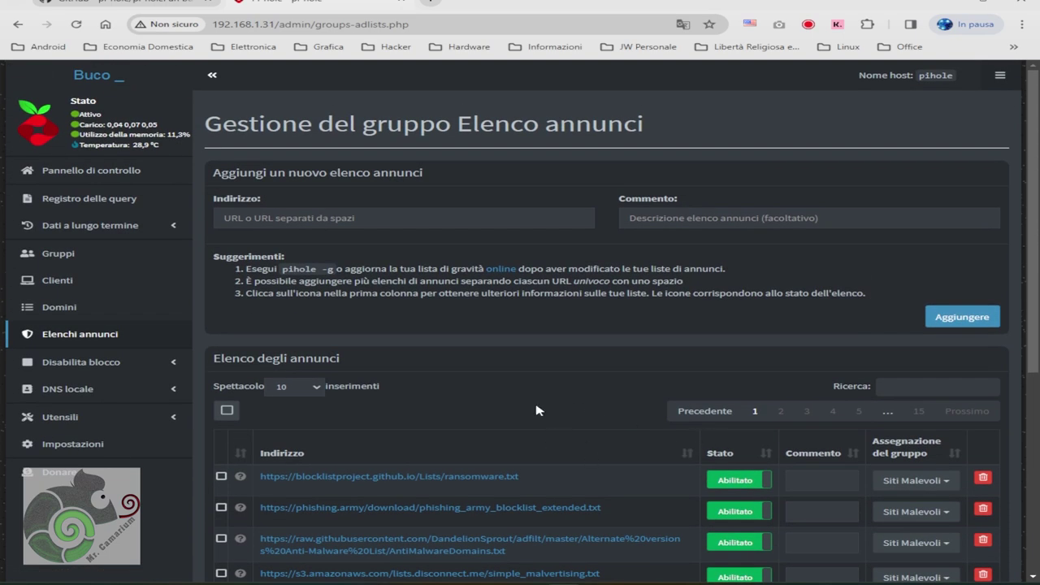
Step: Check the dashboard and the audit log of allowed and blocked queries, finishing on the dashboard
left_click(74, 174)
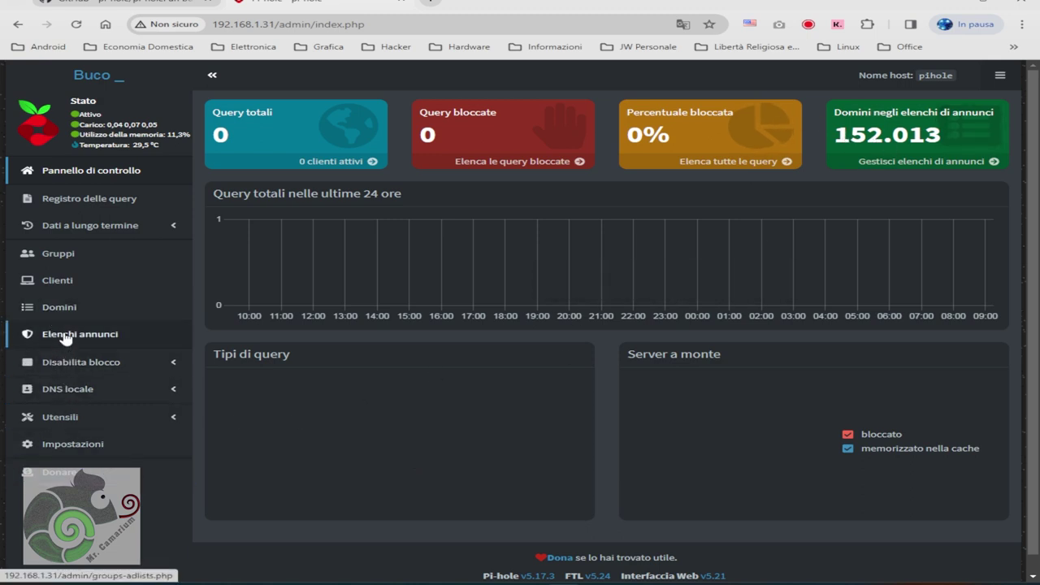
left_click(58, 417)
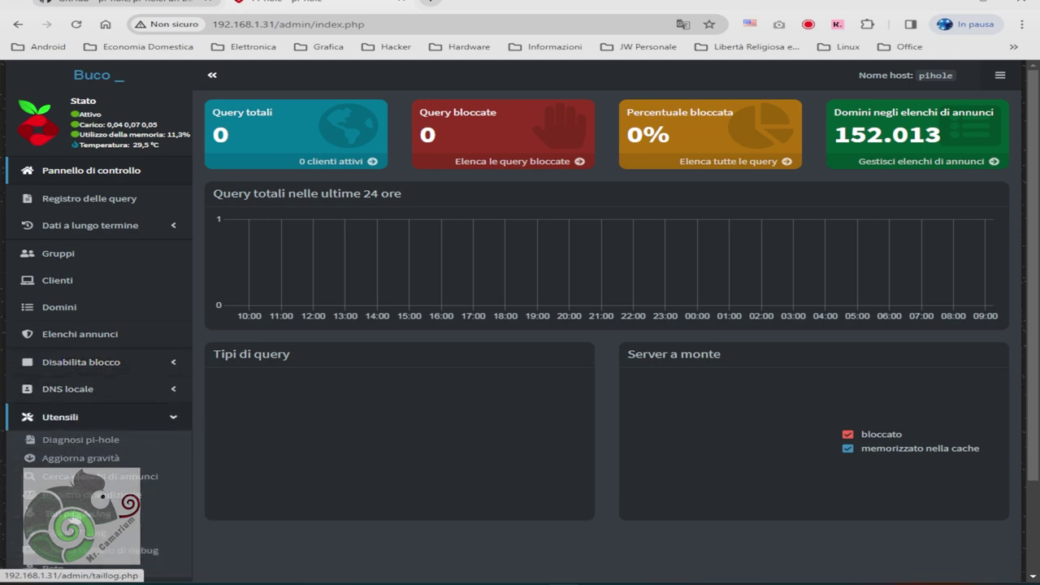
left_click(81, 494)
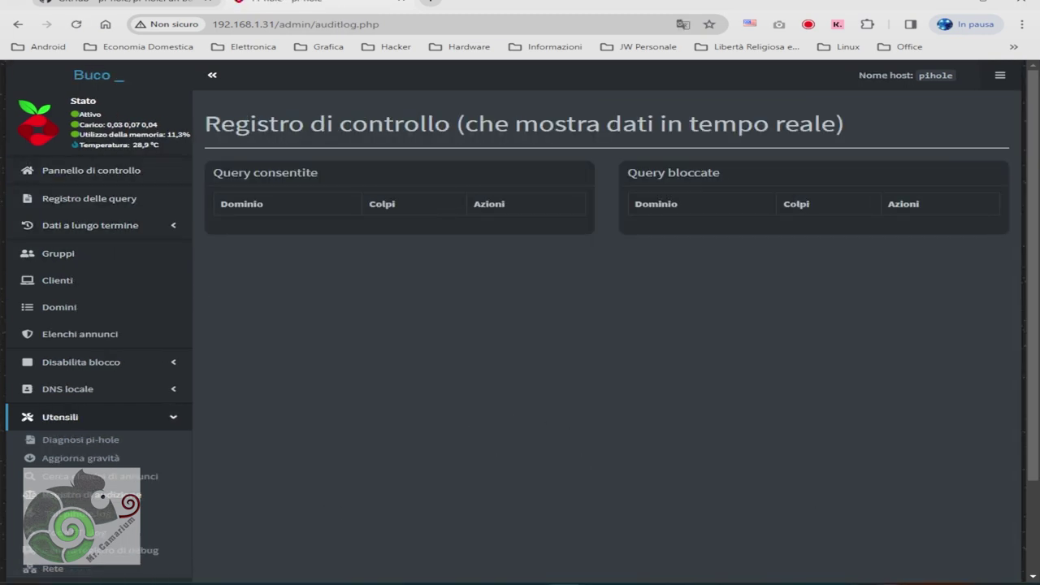
left_click(108, 172)
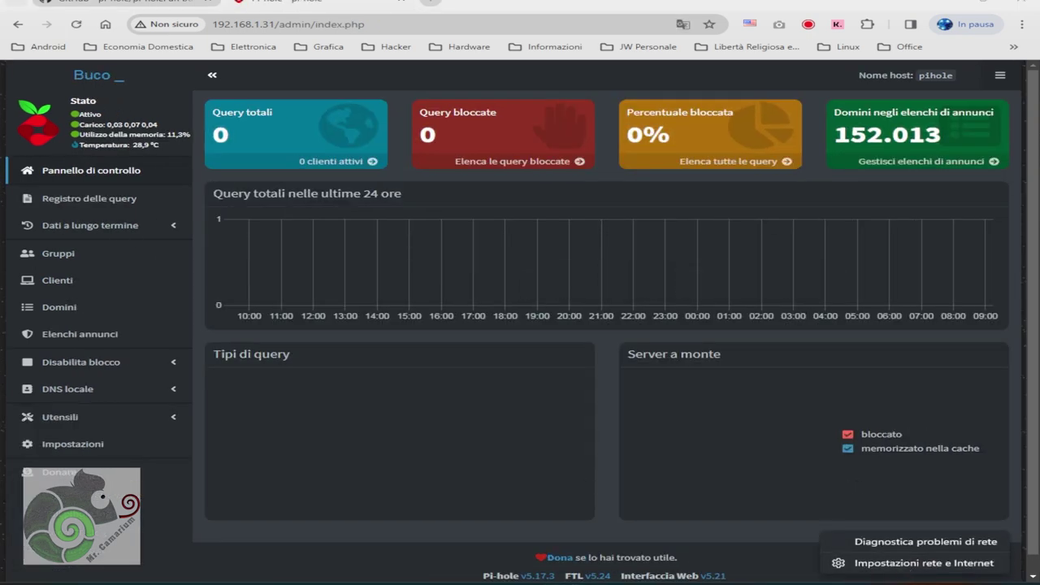
Step: Switch to the Windows network settings and set the Ethernet connection's preferred IPv4 DNS server to 192.168.1.31
left_click(923, 563)
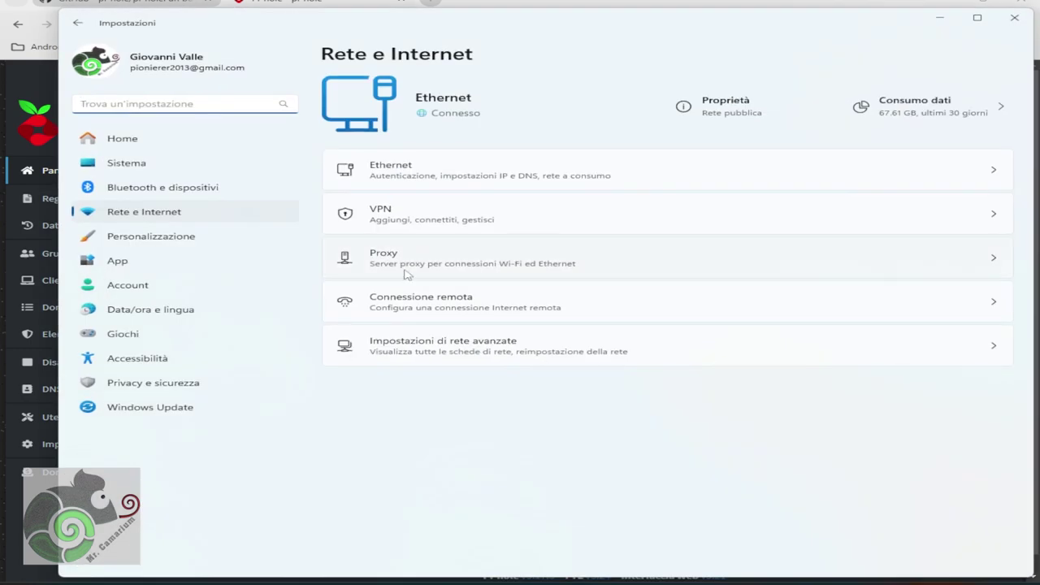
left_click(430, 170)
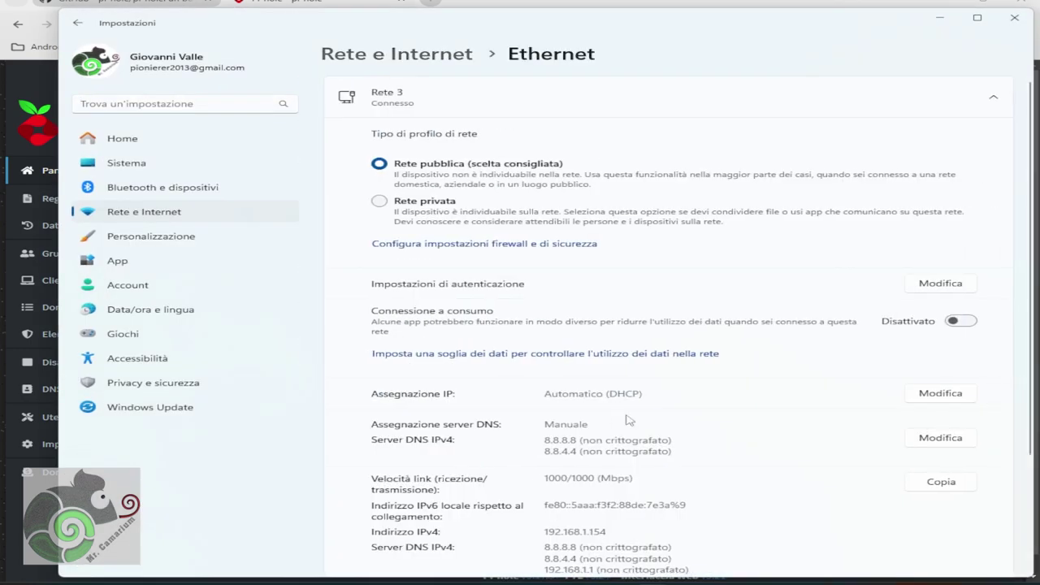
left_click(939, 438)
left_click_drag(448, 225, 339, 233)
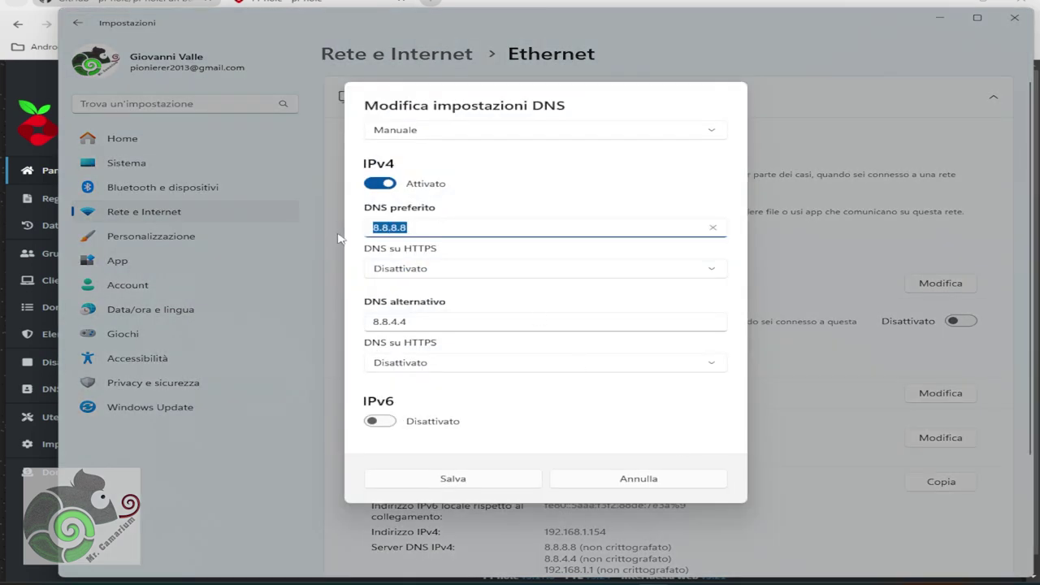
type("192.168.1.31")
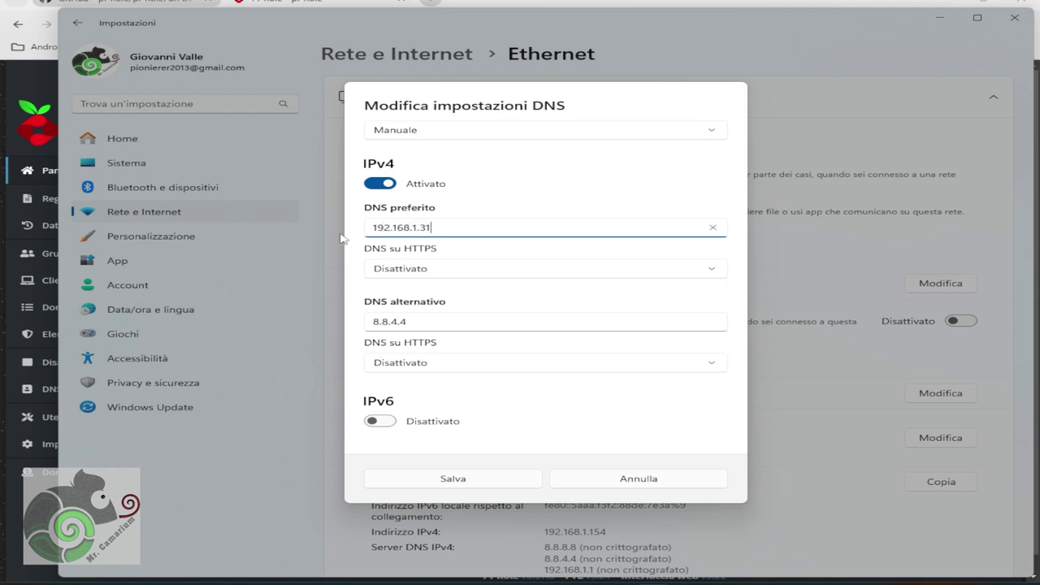
Step: Copy the preferred DNS address 192.168.1.31 into the alternate IPv4 DNS and save the DNS settings
left_click_drag(443, 228, 388, 233)
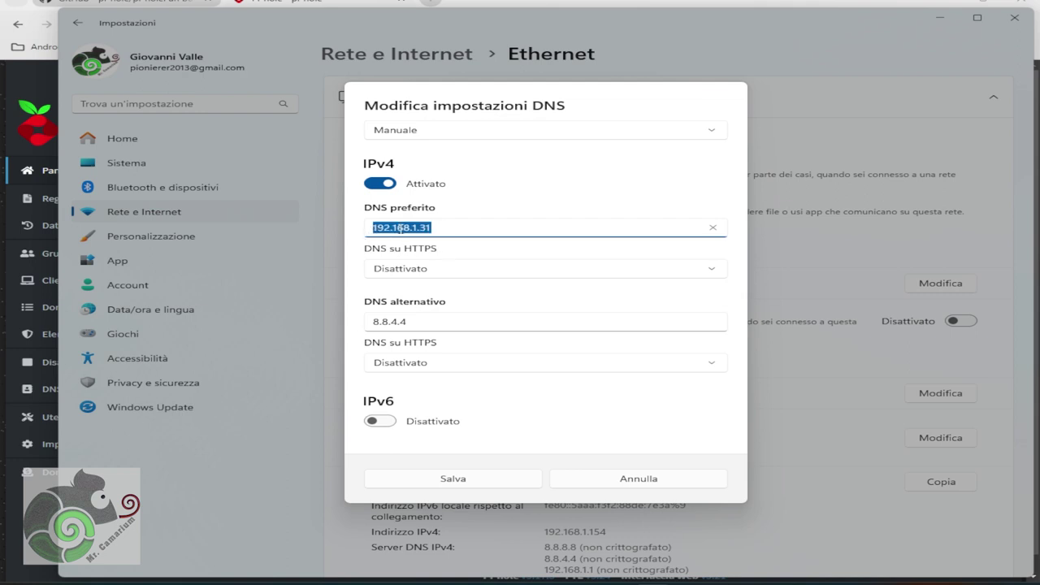
right_click(400, 227)
left_click(454, 263)
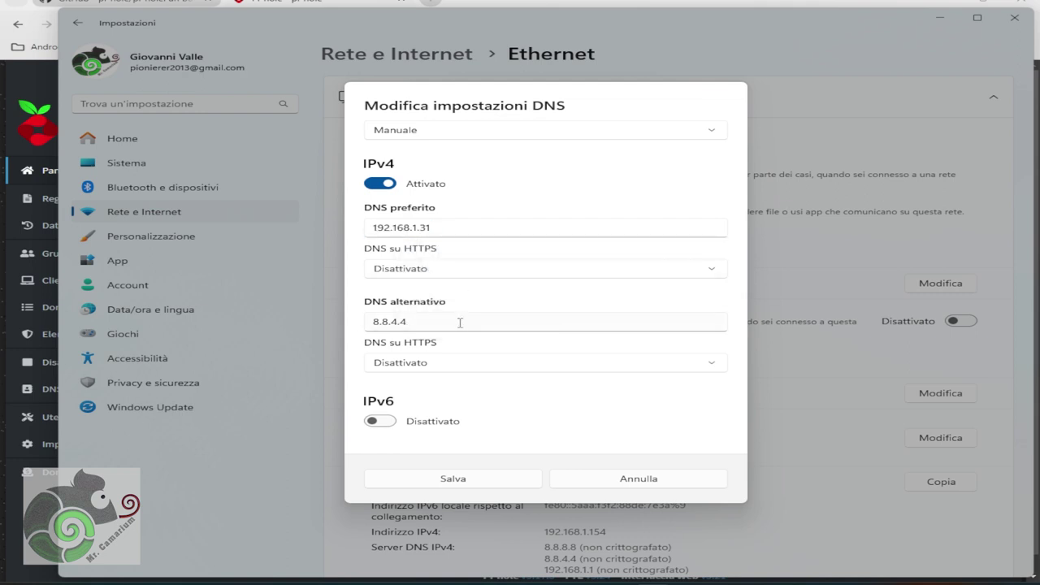
left_click_drag(460, 322, 359, 323)
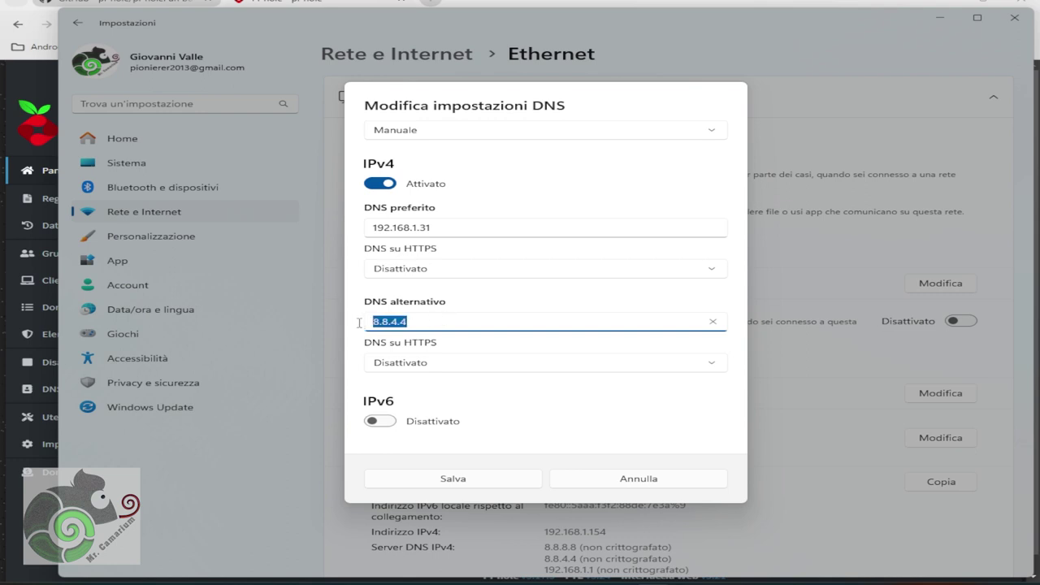
right_click(383, 320)
left_click(431, 371)
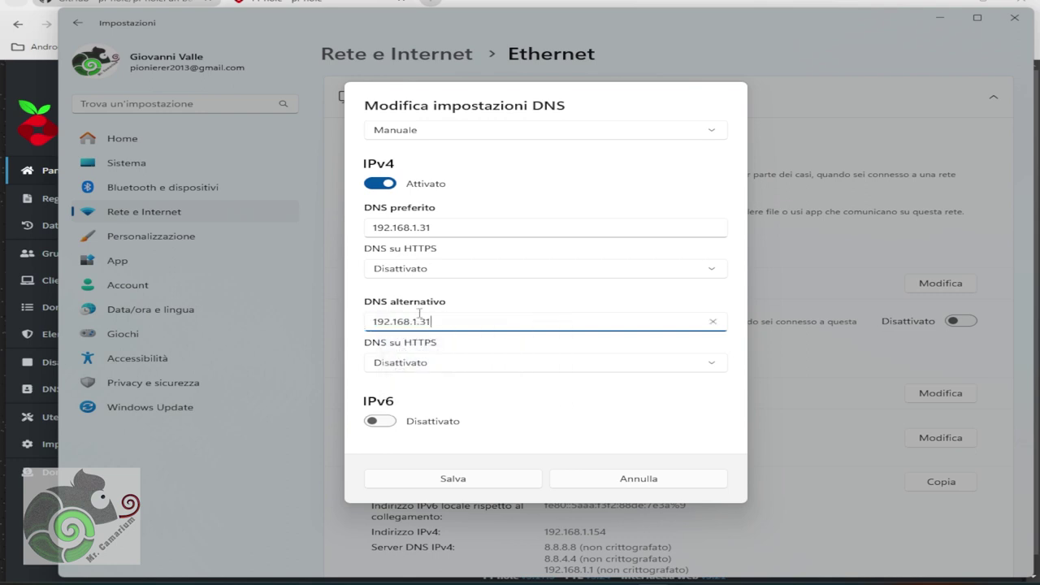
left_click(468, 484)
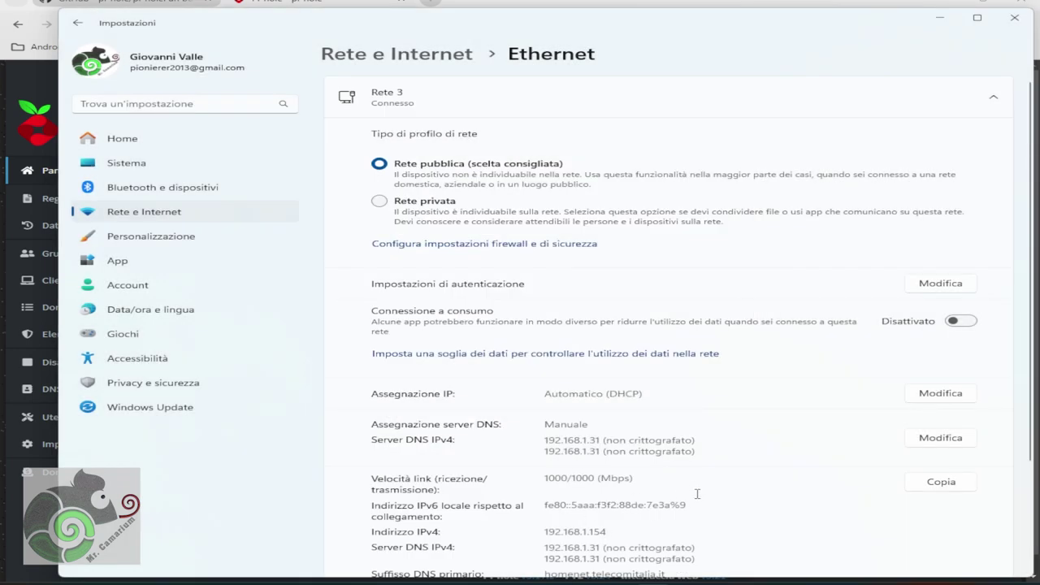
Step: Close the Windows network settings, reload the Pi-hole dashboard and dismiss the translation prompt to check the query counters
left_click(1013, 18)
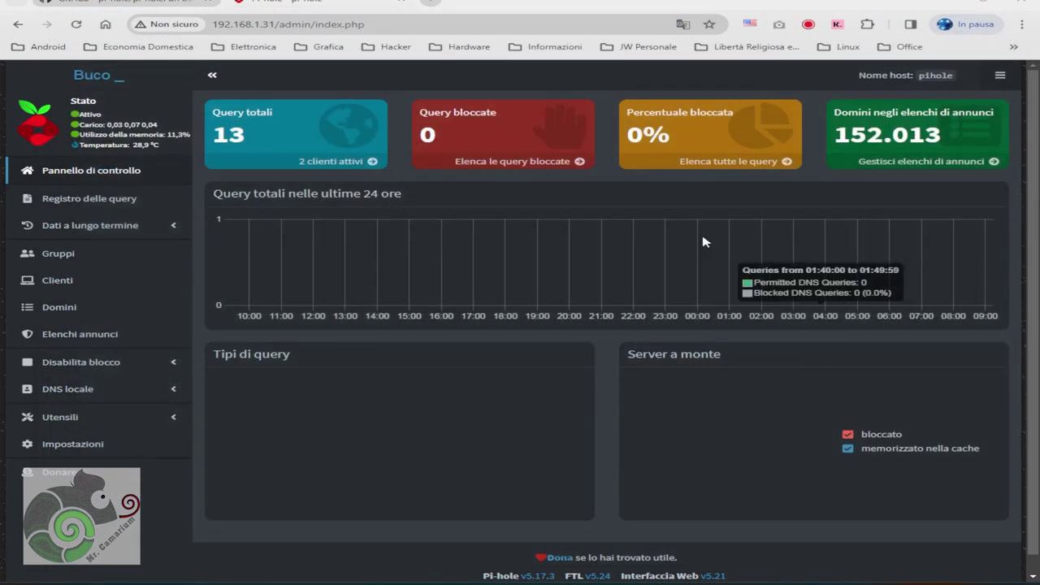
key("F5")
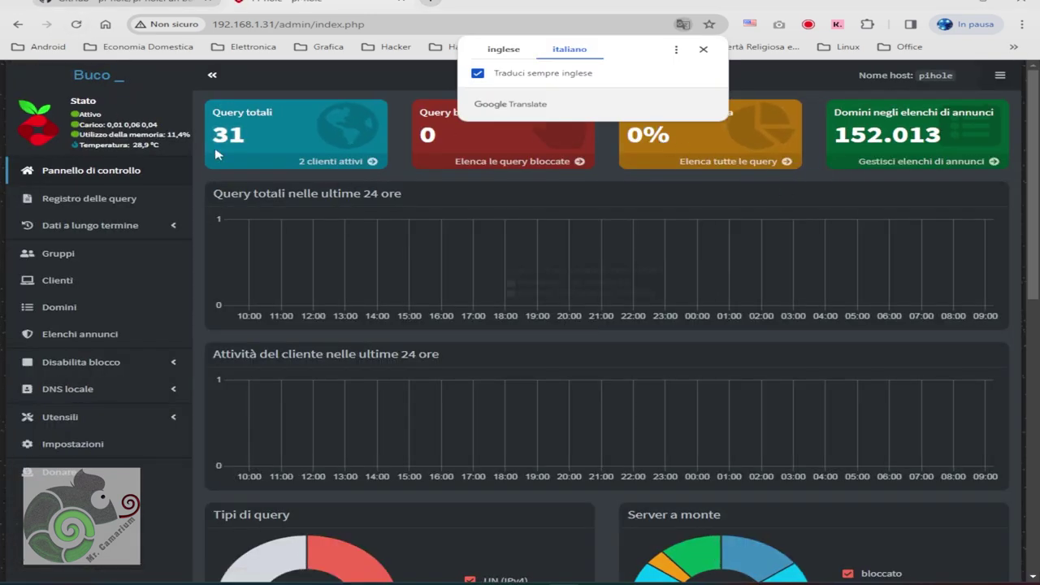
left_click(702, 49)
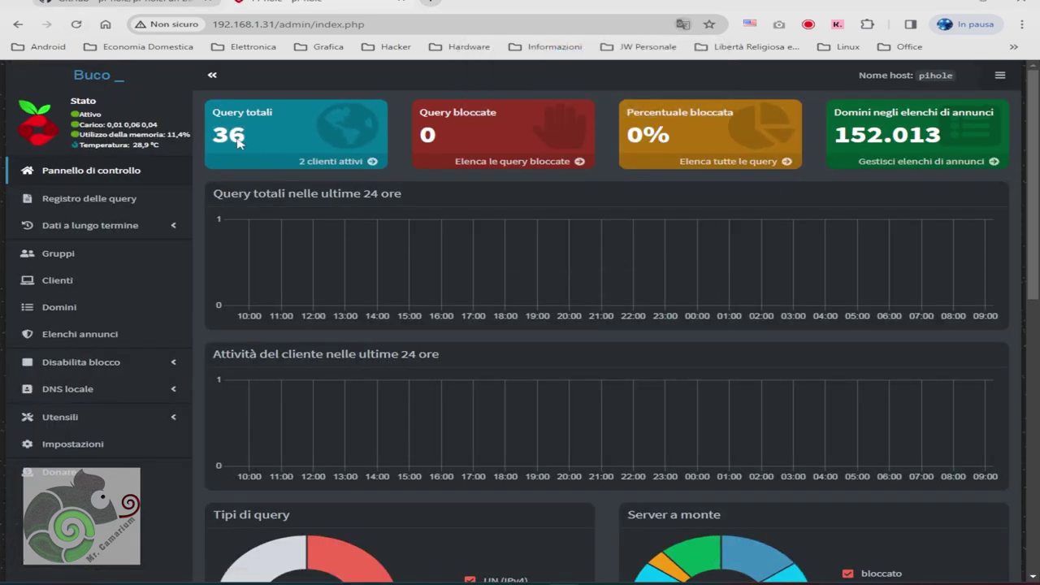
Step: Load libero.it in a new browser tab and accept its privacy and cookie notice
left_click(435, 3)
type("l")
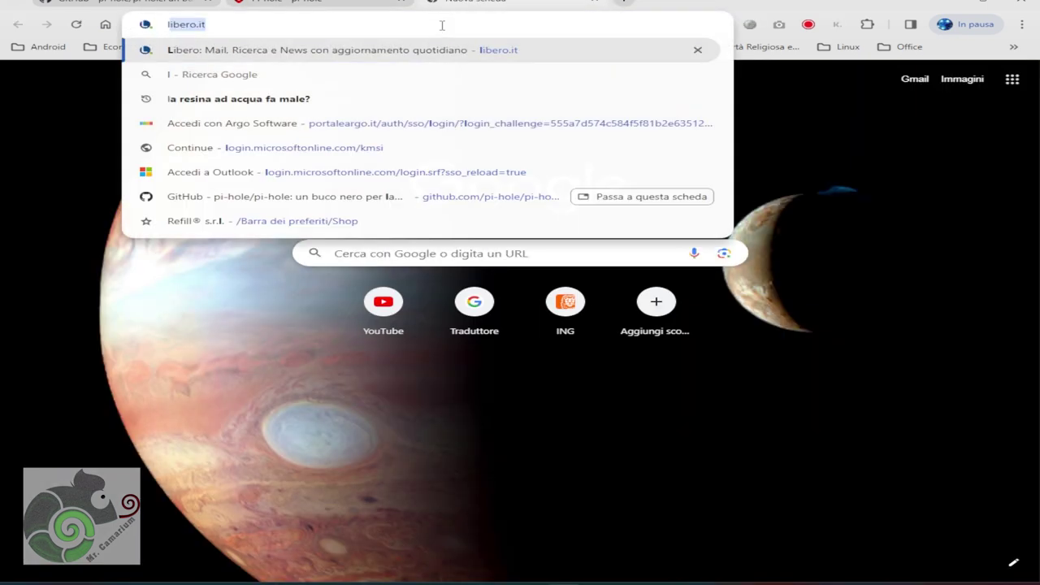
type("ibero.it")
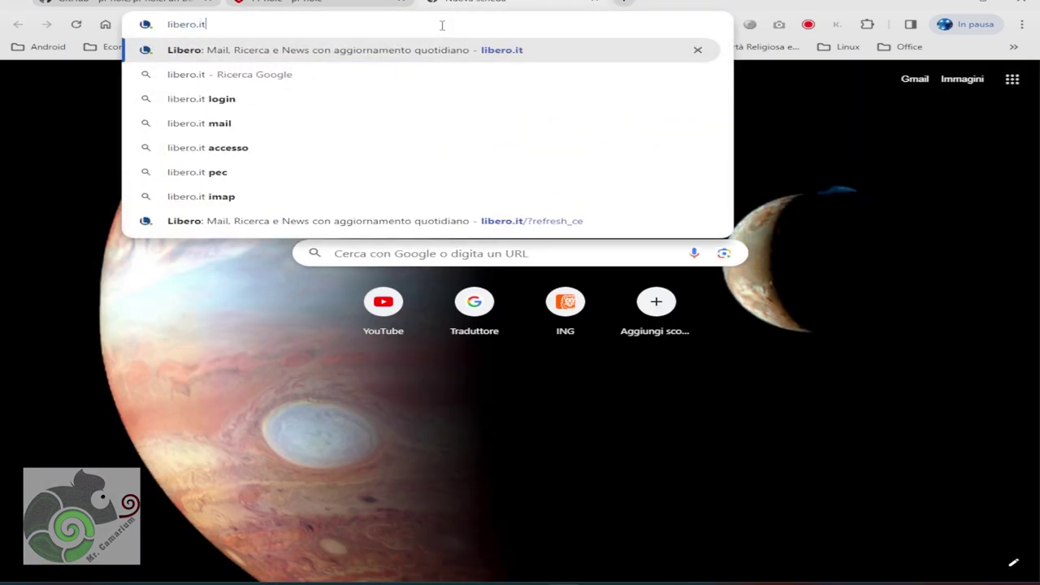
key("Return")
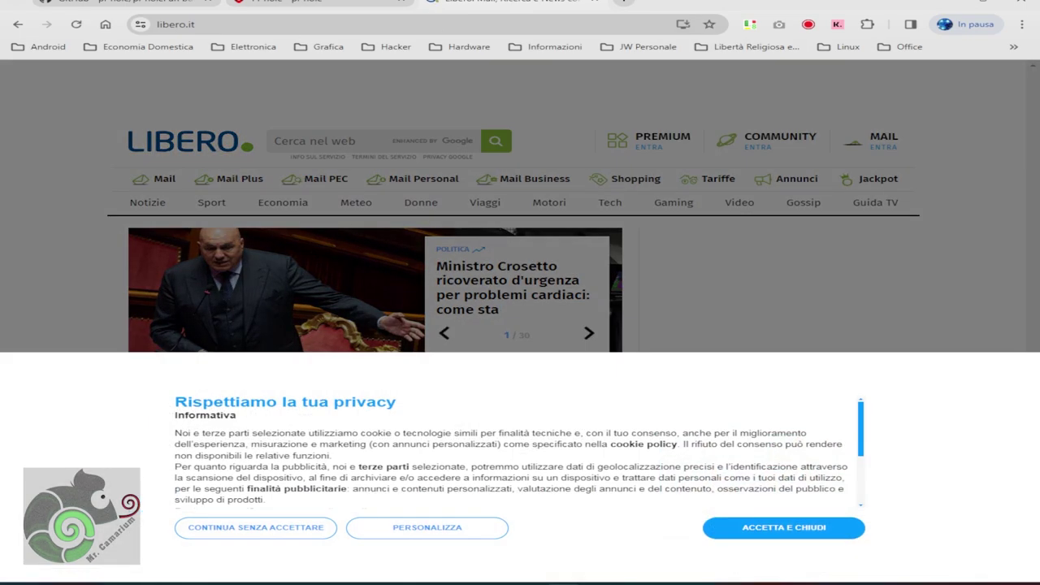
left_click(802, 535)
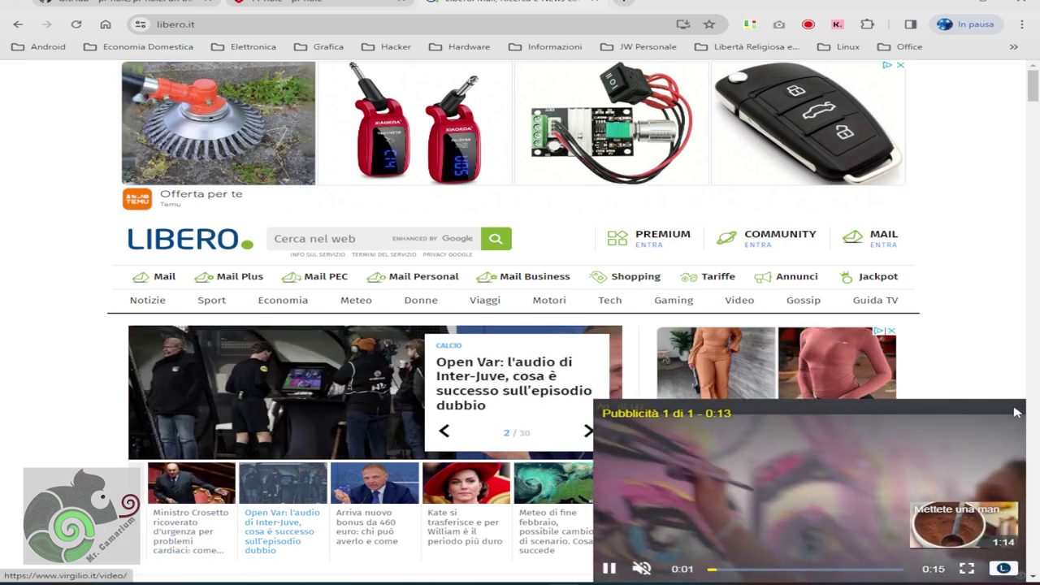
Step: Compare the Pi-hole dashboard counters with the ads on libero.it, close that site and return to the dashboard
key("ctrl+2")
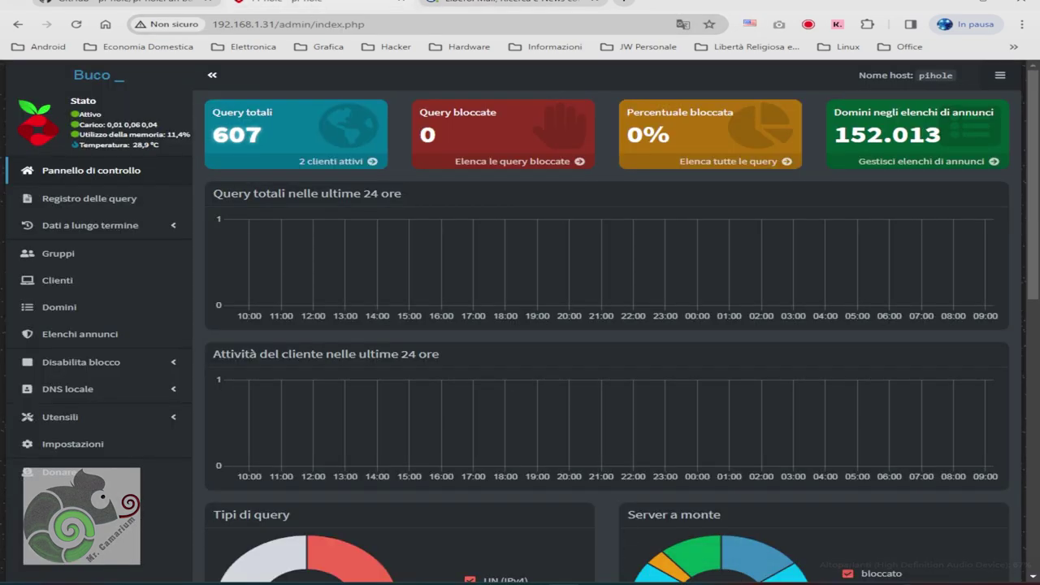
left_click(504, 4)
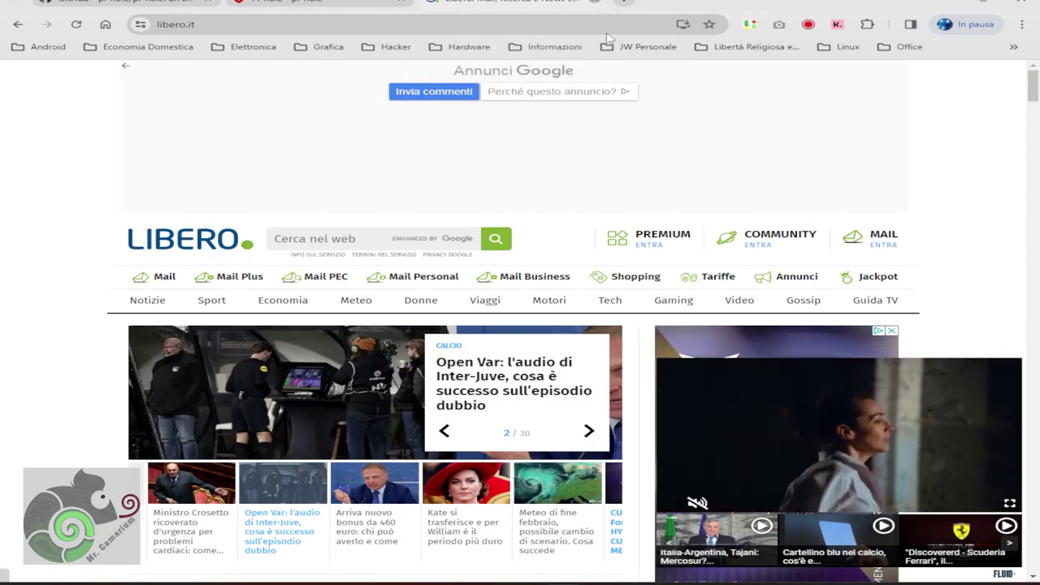
key("ctrl+2")
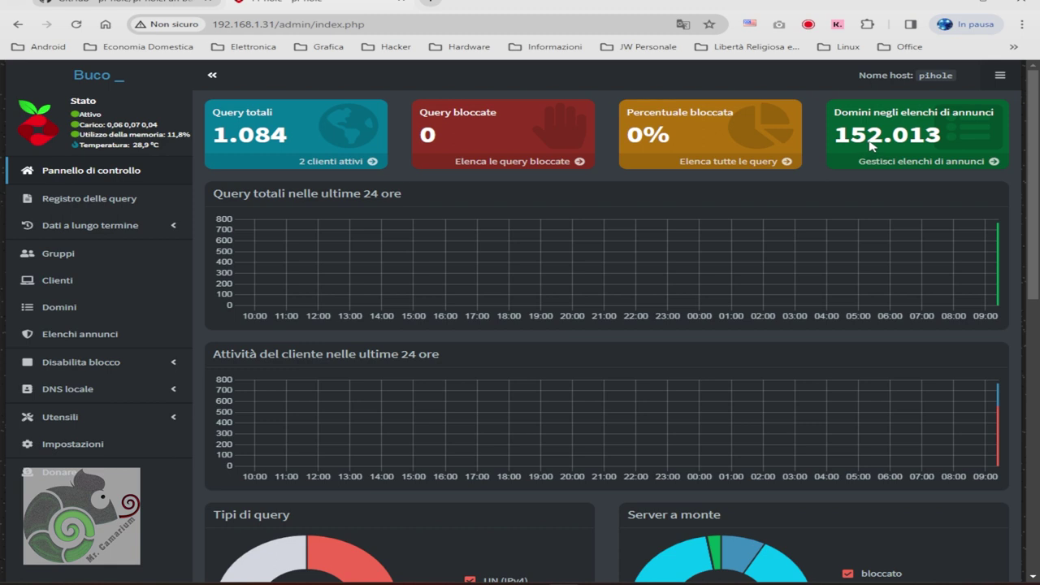
mouse_move(871, 145)
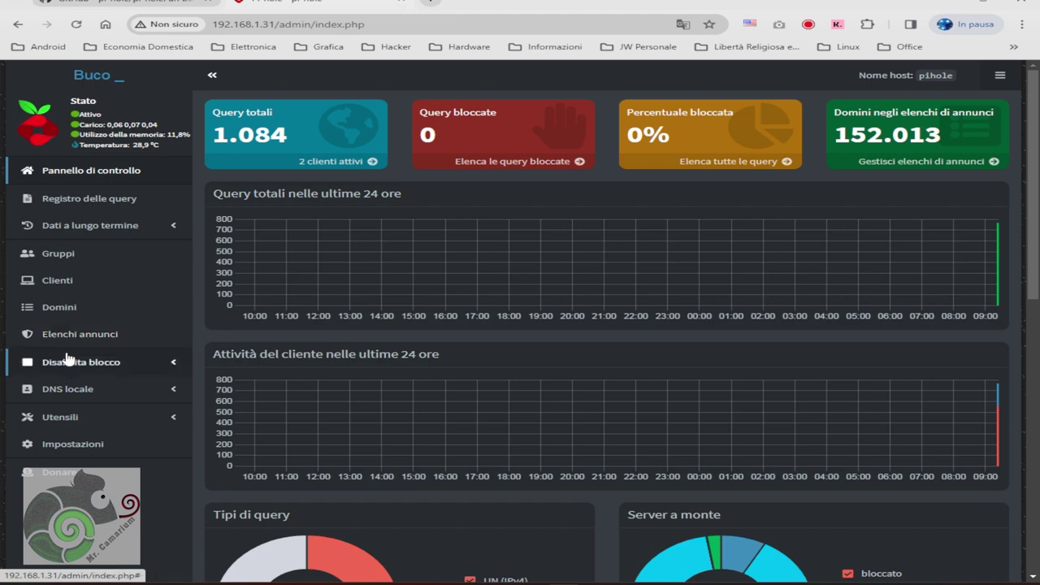
Step: Run the Gravity update to rebuild the list of blocked domains from the adlists
left_click(65, 421)
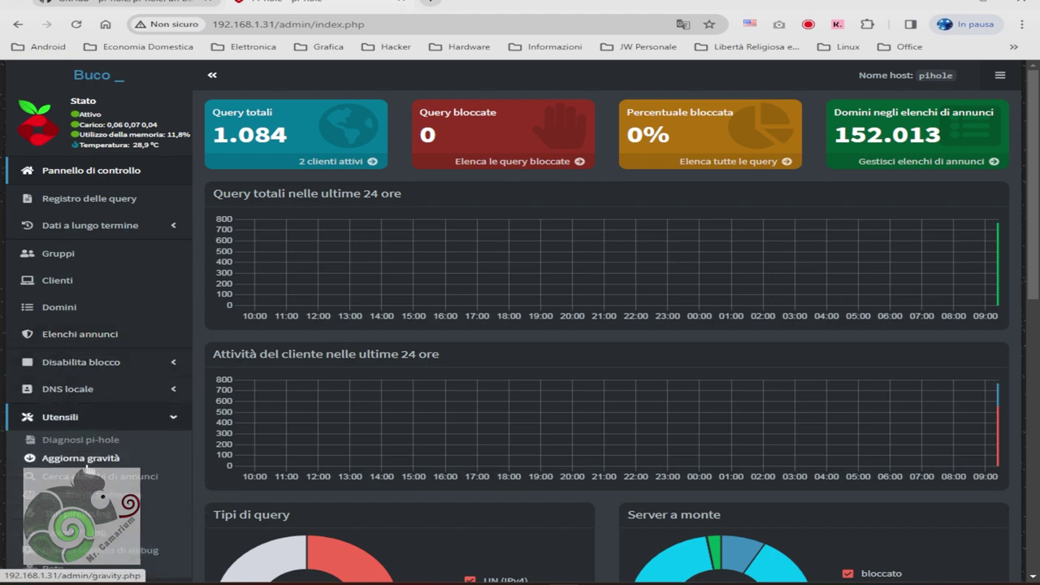
left_click(78, 459)
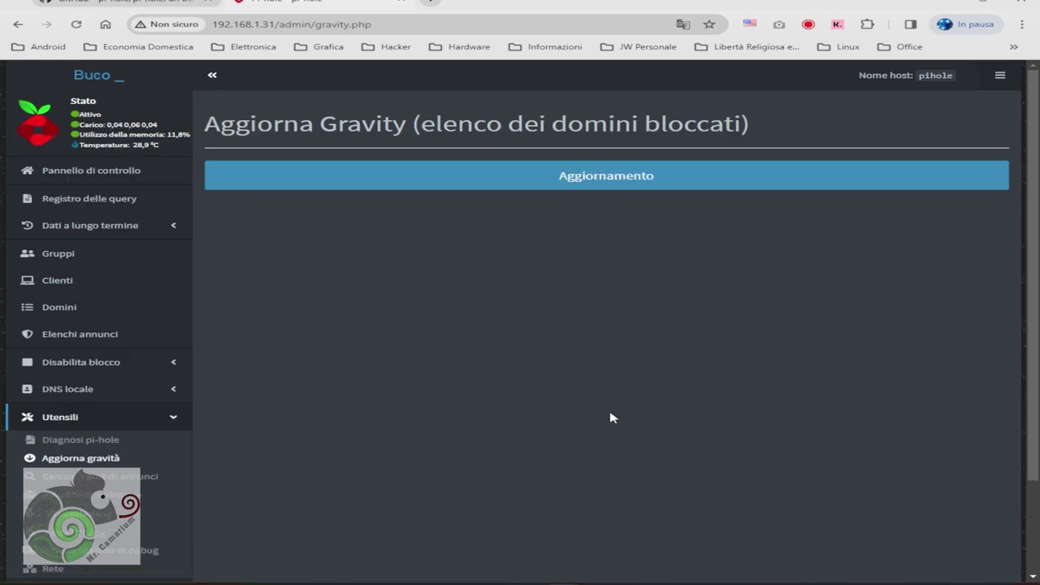
left_click(591, 178)
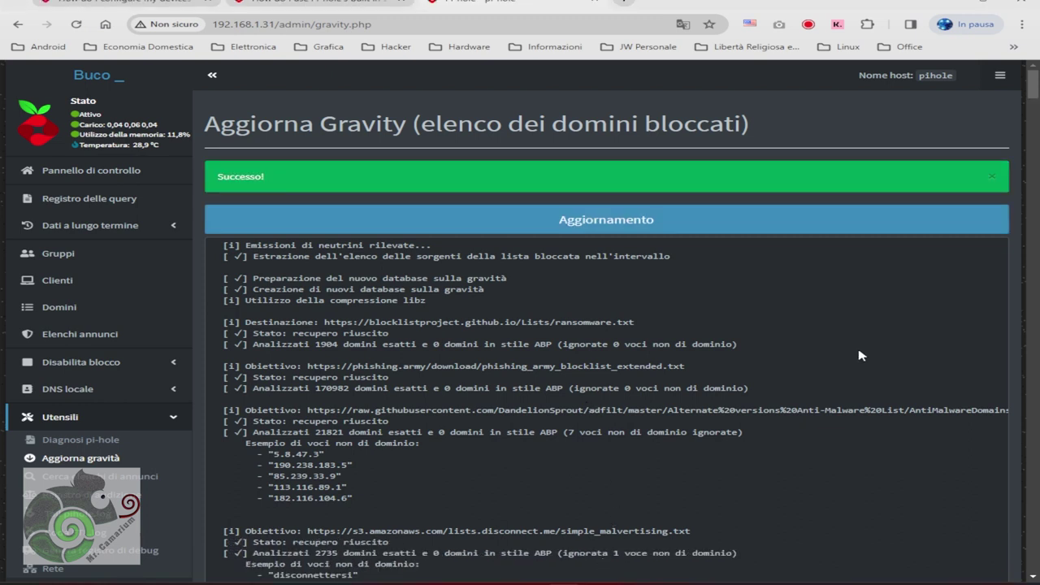
Step: Check the dashboard's blocked query and domain counters, and open the audit log of allowed and blocked queries
left_click(69, 172)
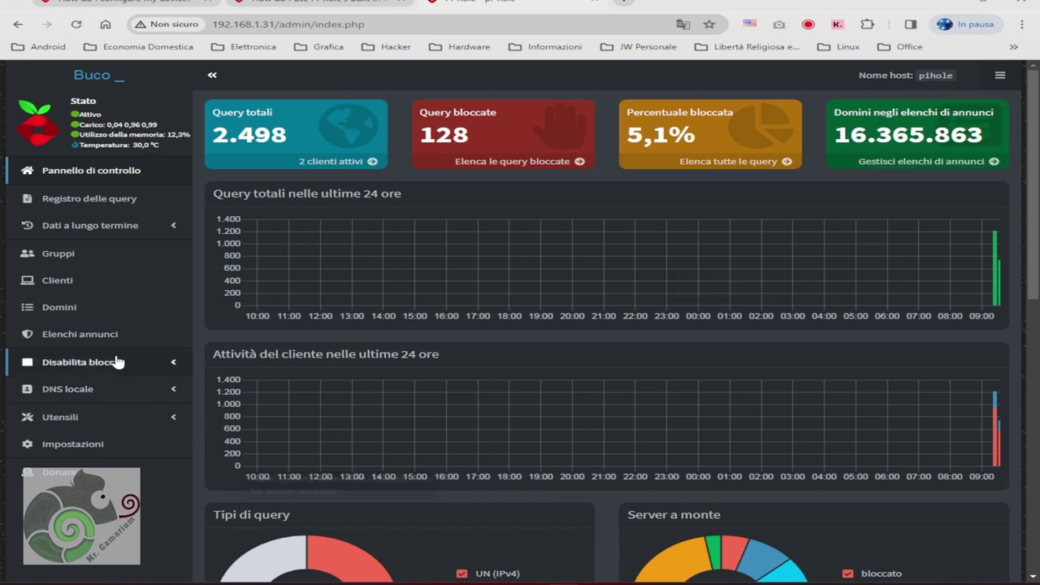
left_click(65, 418)
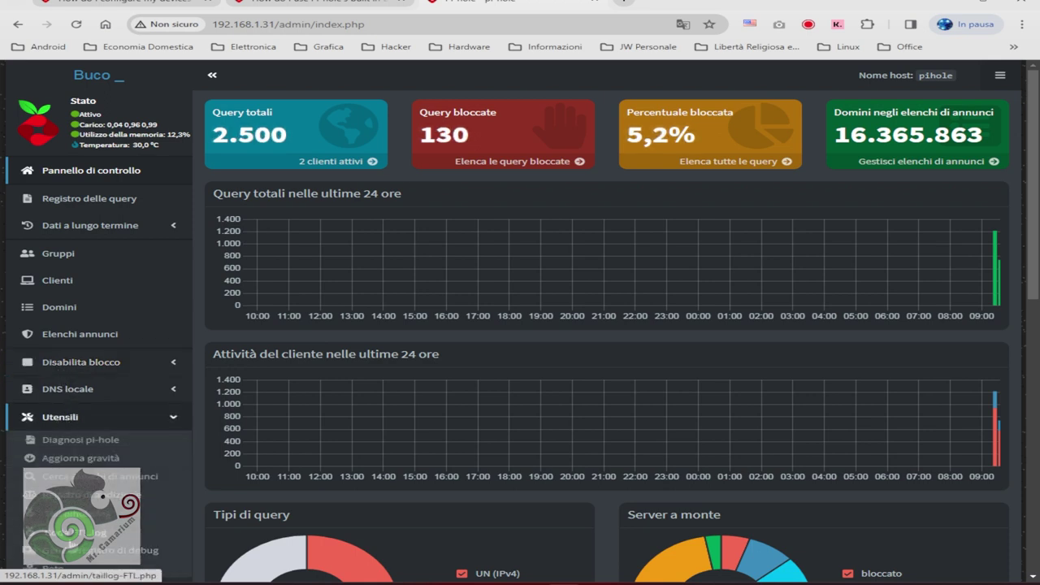
left_click(82, 495)
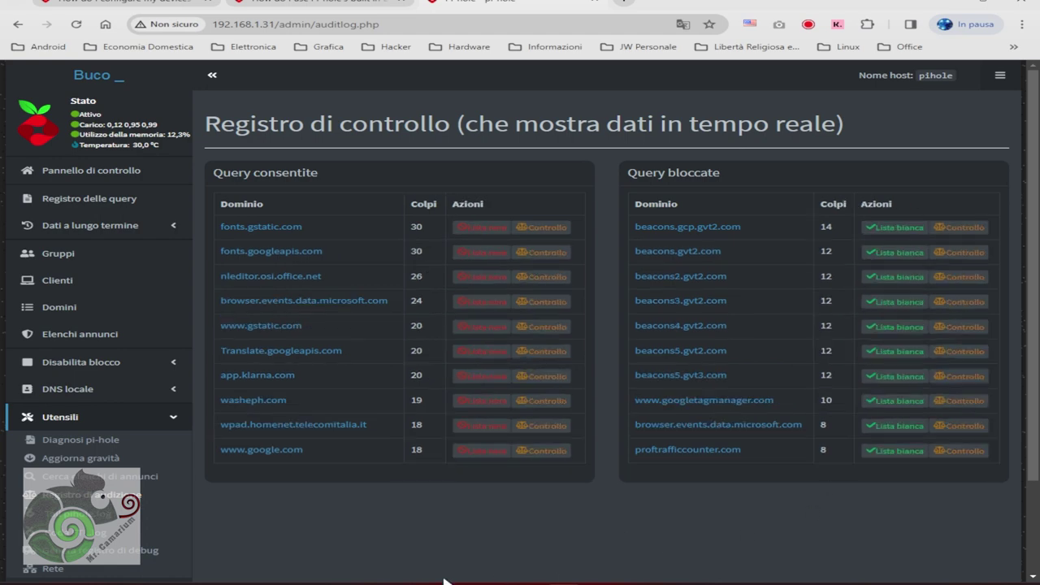
Step: Load libero.it again in a new browser tab to test the ad blocking
left_click(622, 3)
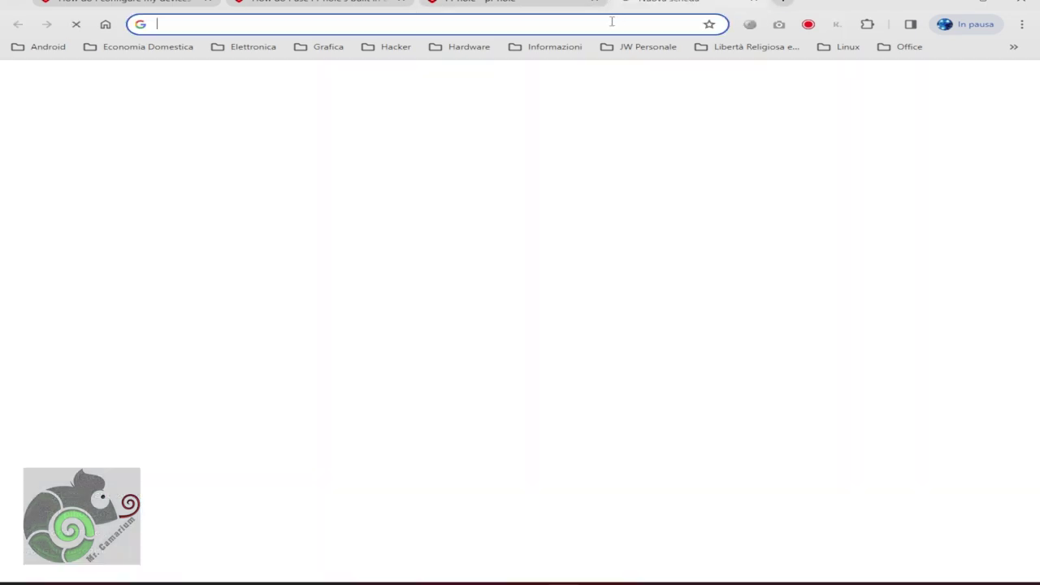
left_click(609, 21)
type("li")
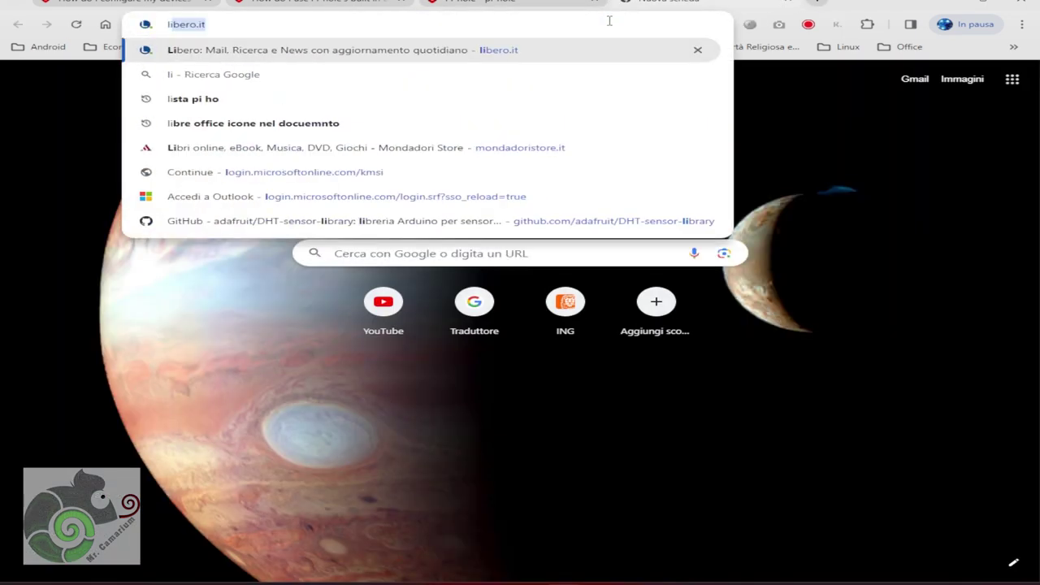
type("bero.it")
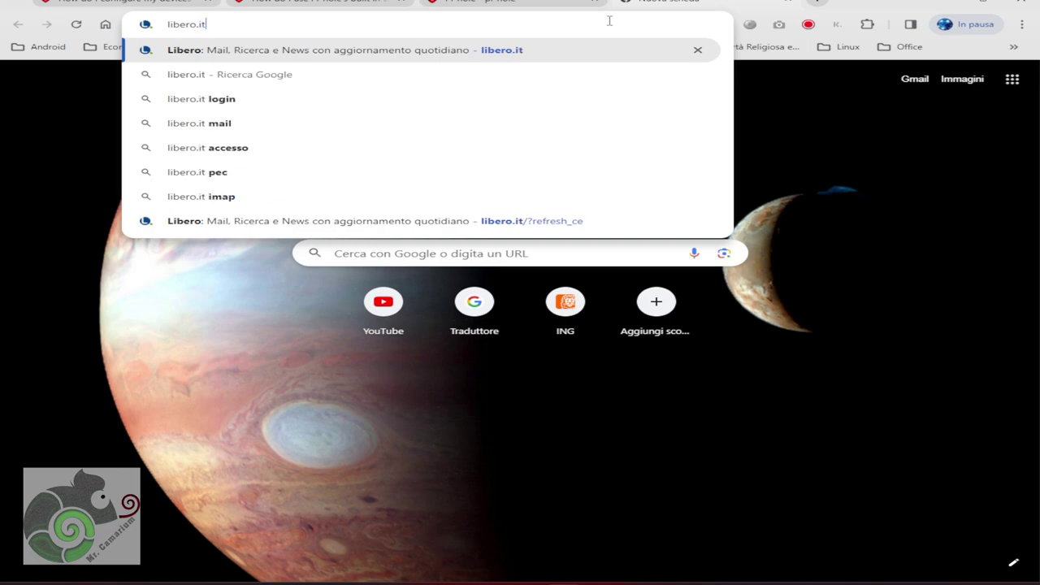
key("Return")
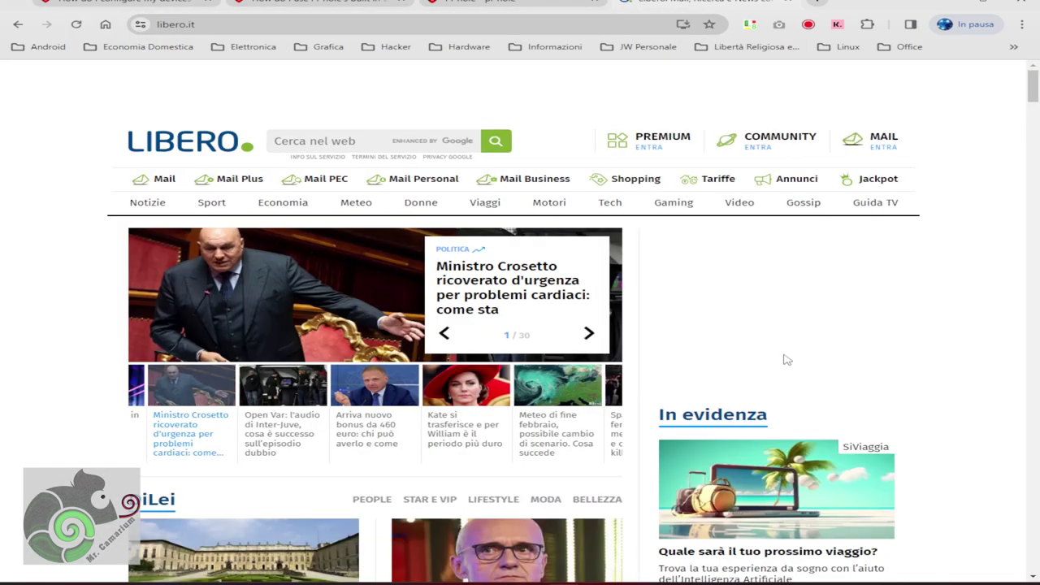
Step: Look through the libero.it home page for remaining ads, and close its tab to return to the audit log
scroll(785, 360, "down", 3)
scroll(785, 363, "up", 3)
scroll(723, 341, "down", 5)
scroll(713, 381, "up", 5)
left_click(792, 4)
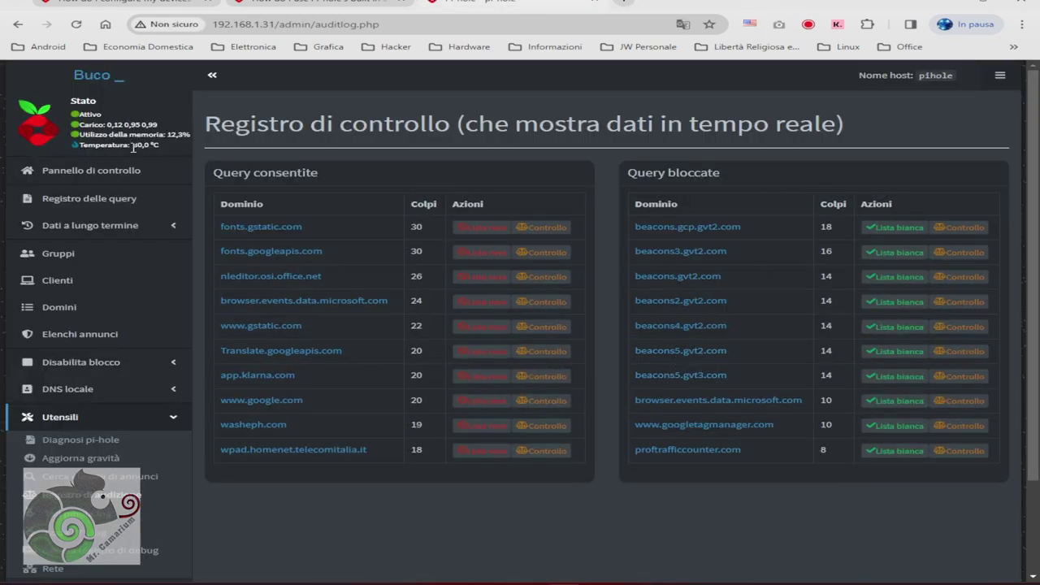
Step: Review the dashboard and its list of blocked queries, finishing back on the dashboard
left_click(81, 167)
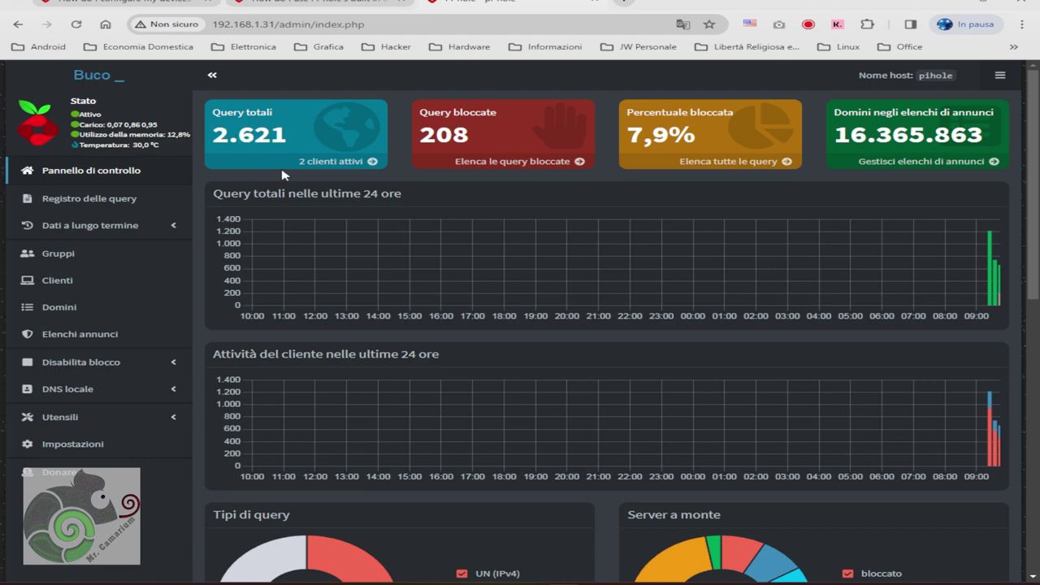
left_click(513, 163)
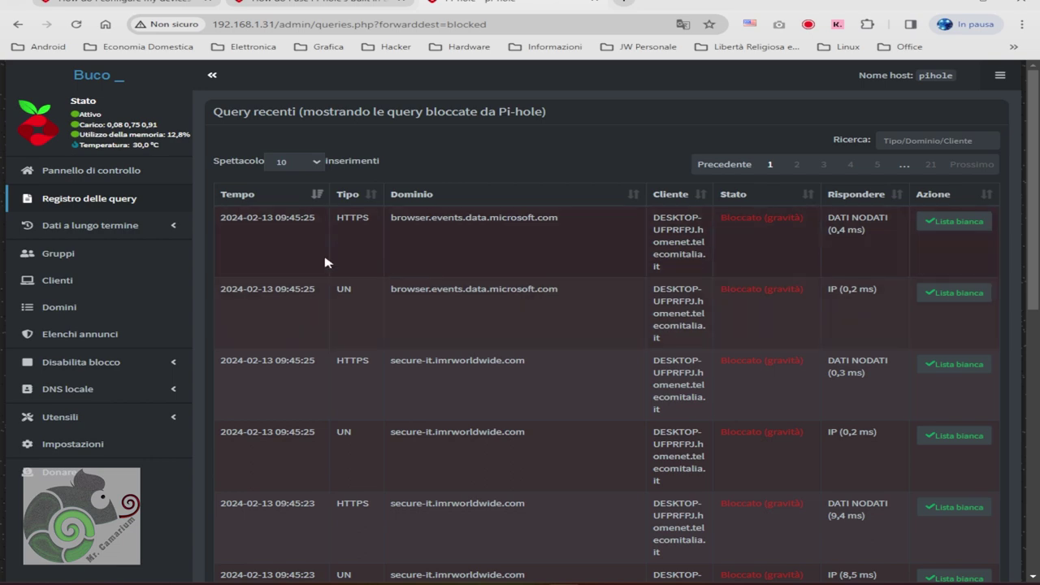
key("alt+Left")
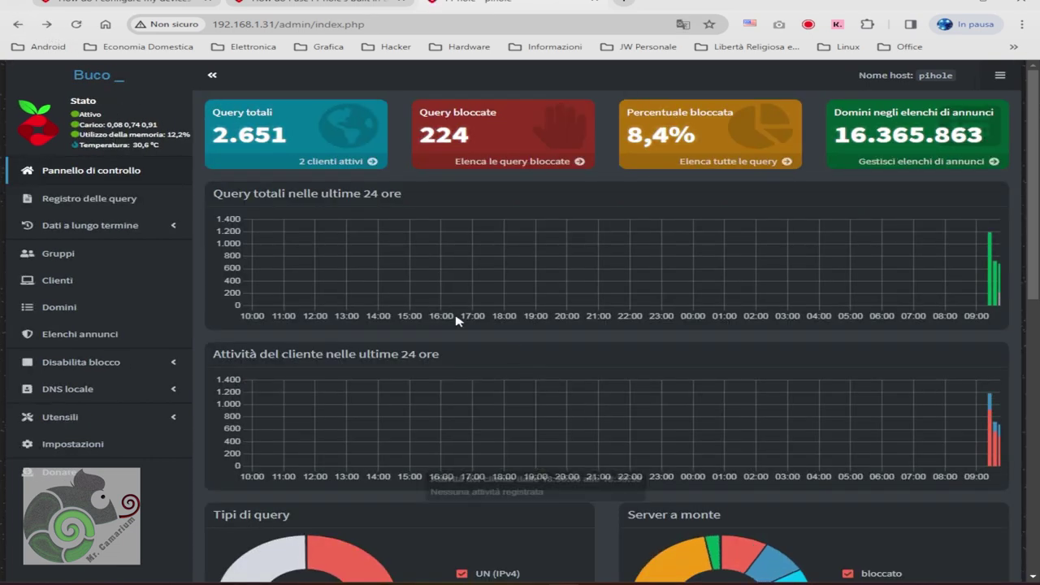
Step: Look over the list of groups on the group management page and return to the dashboard
left_click(70, 258)
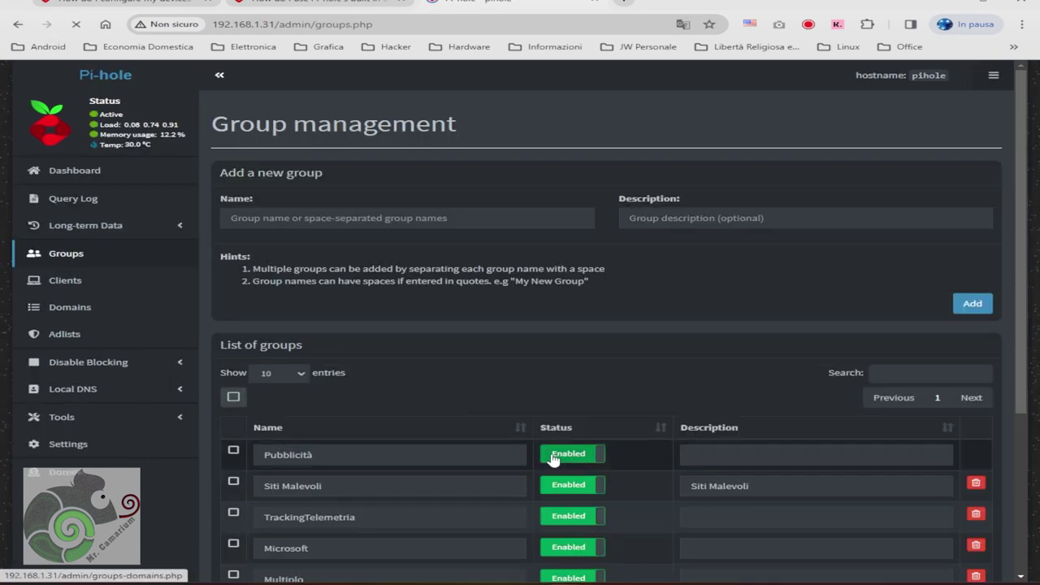
scroll(557, 459, "down", 5)
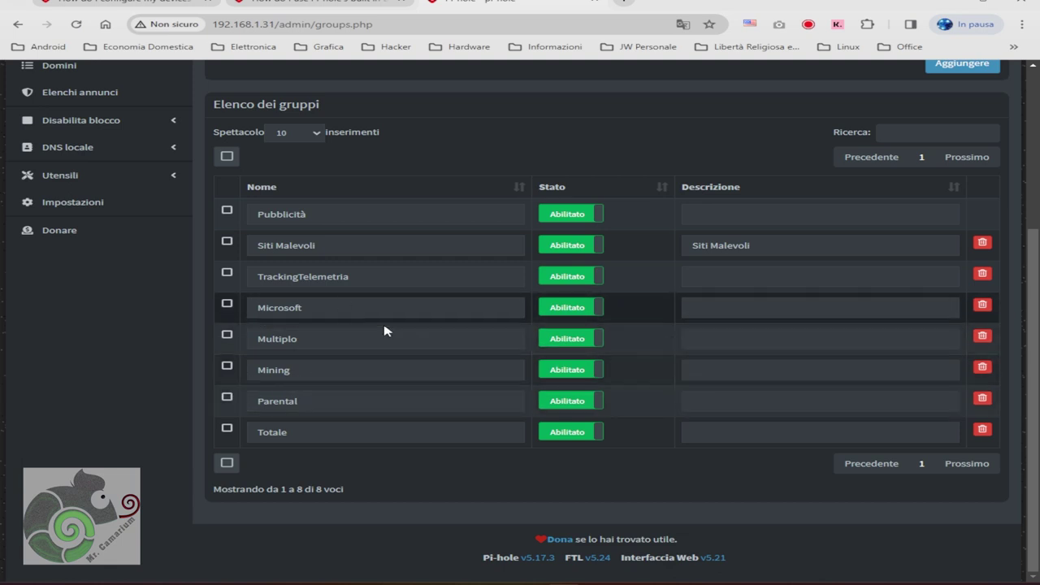
mouse_move(317, 372)
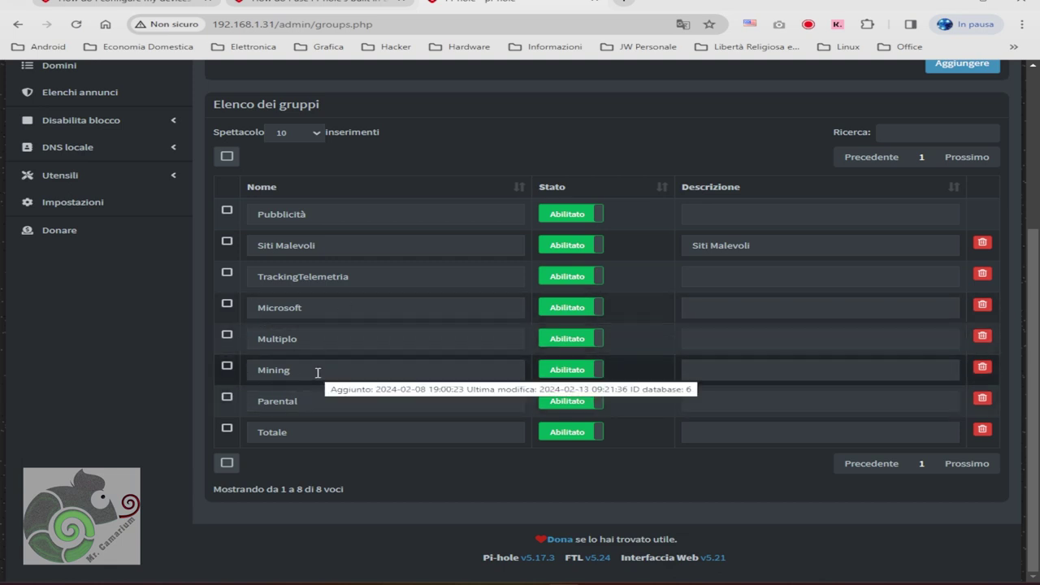
mouse_move(321, 400)
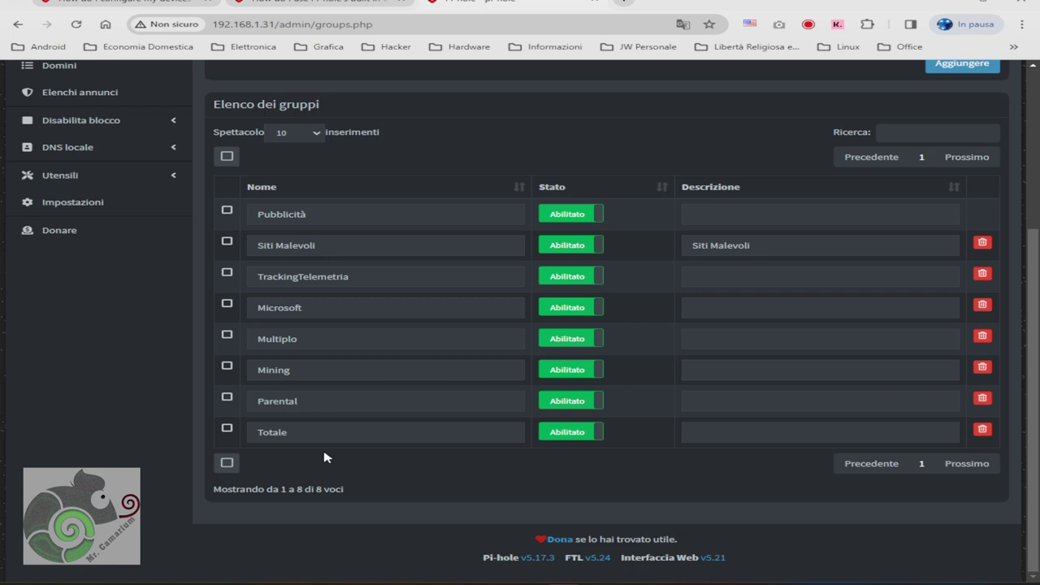
scroll(348, 457, "up", 1)
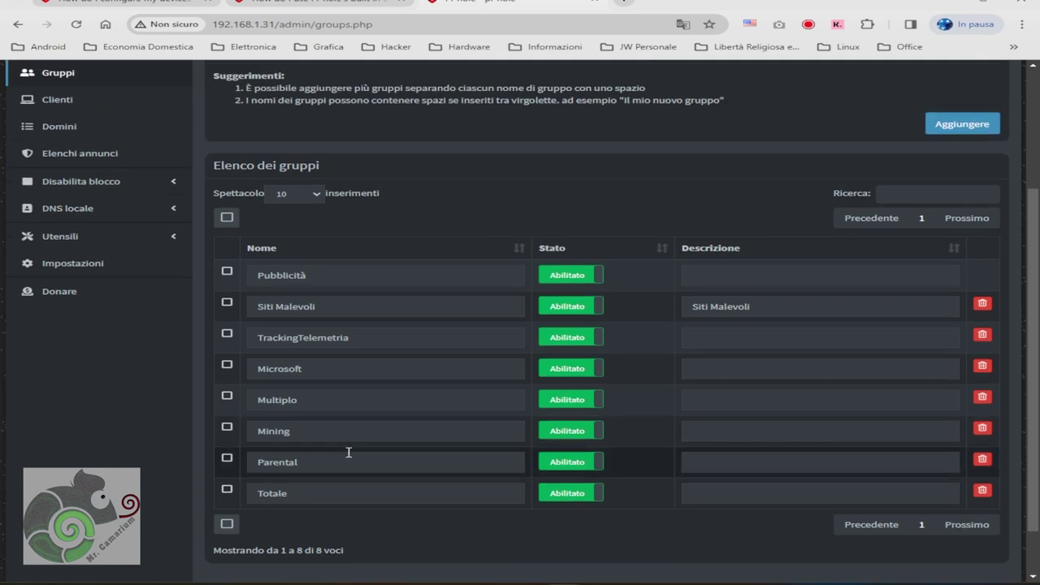
scroll(348, 452, "up", 3)
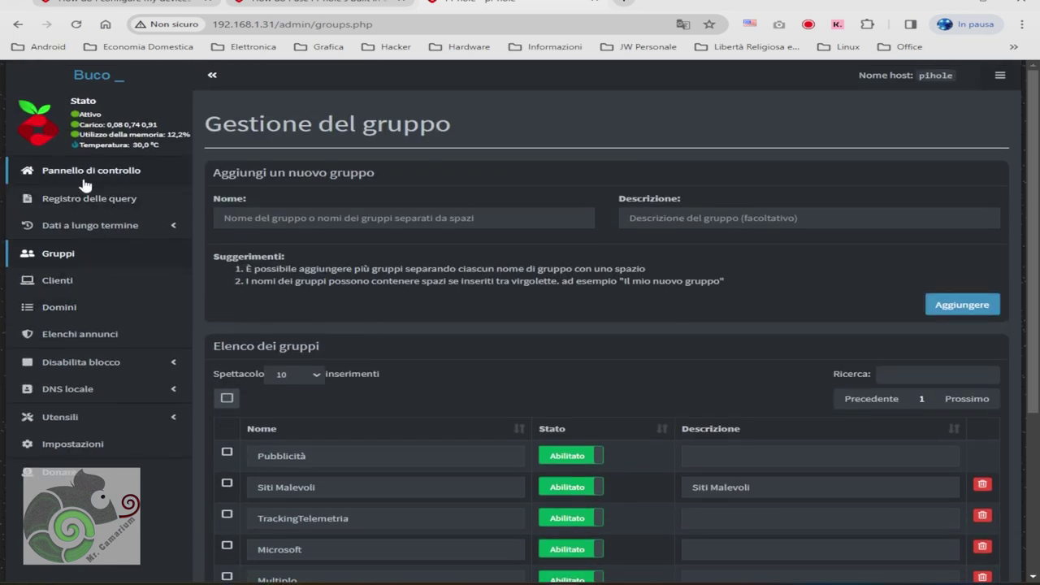
left_click(85, 177)
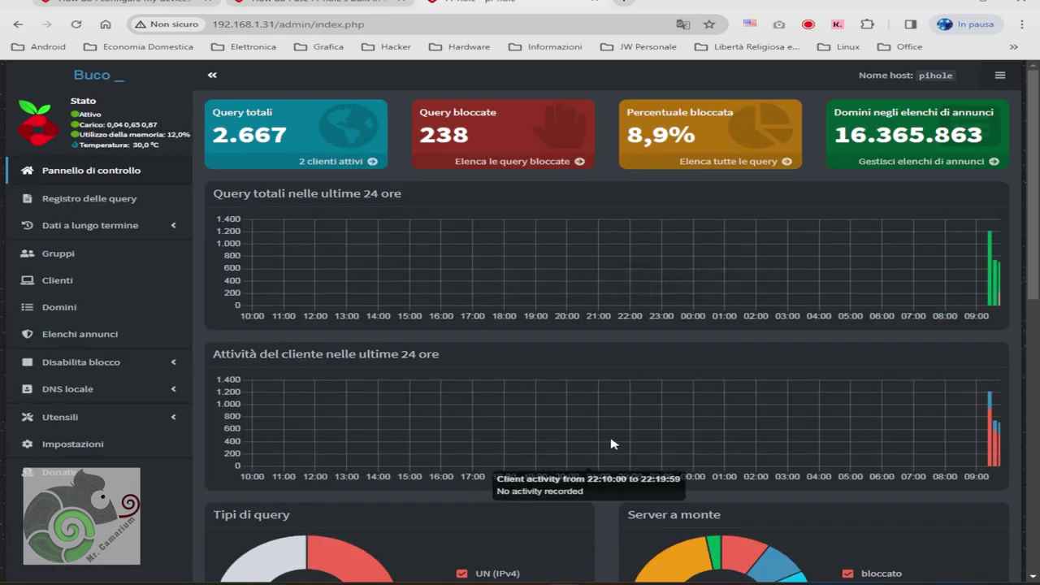